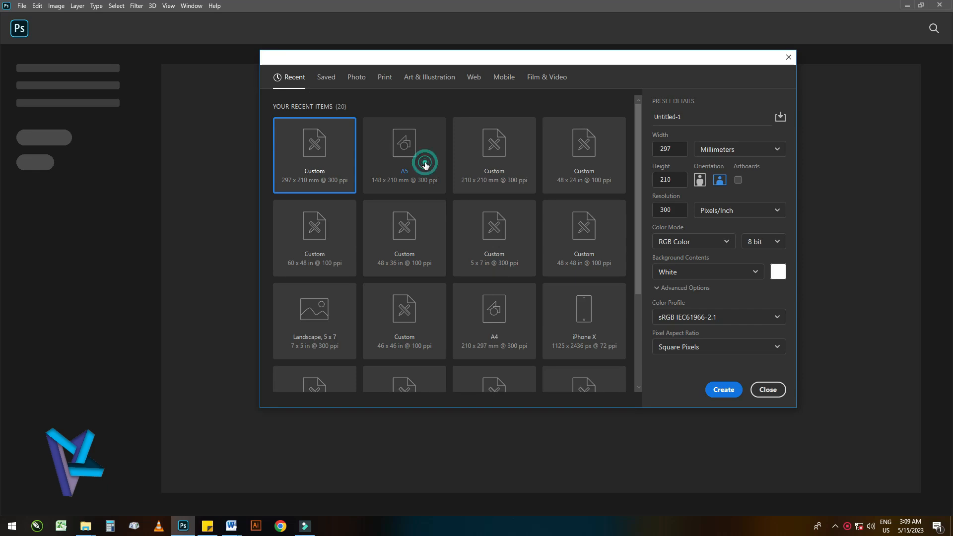
# Step: Create an A5 document (148 x 210 mm at 300 ppi) and bring the sleeping baby photo into it as a layer
pyautogui.doubleClick(431, 160)
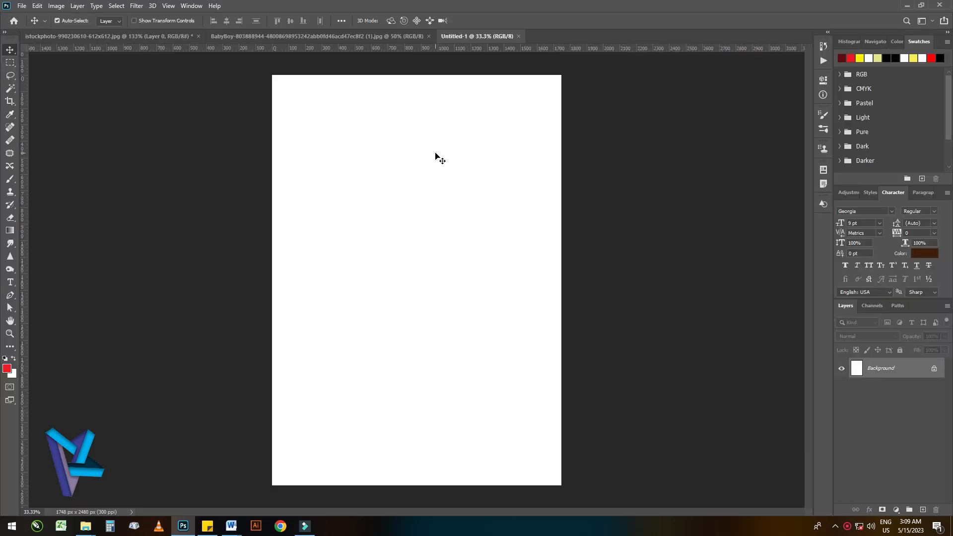
pyautogui.click(231, 37)
pyautogui.moveTo(317, 238); pyautogui.dragTo(460, 205)
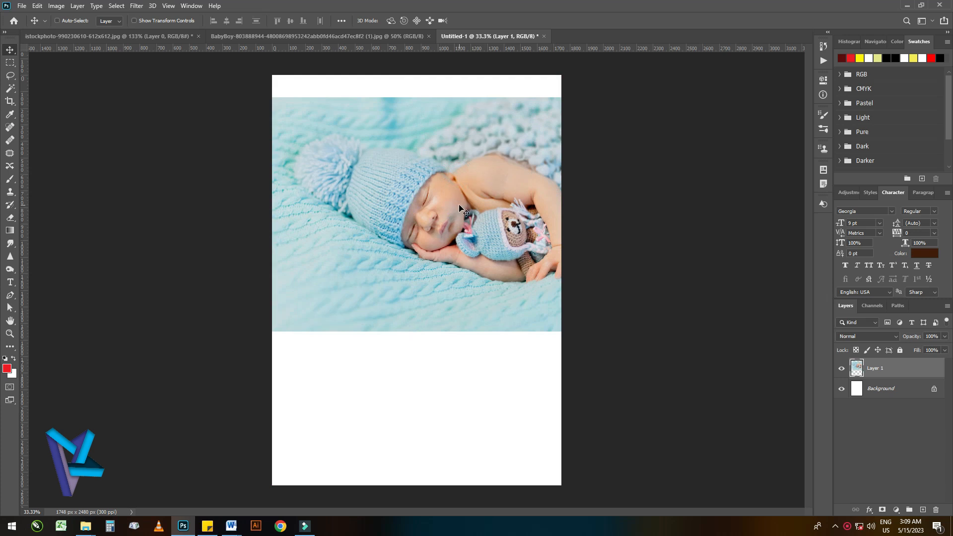
# Step: Scale the baby photo to about 82.35% so it spans the page width, and align it with the page's top edge
pyautogui.hotkey('ctrl', 't')
pyautogui.moveTo(621, 330); pyautogui.dragTo(558, 292)
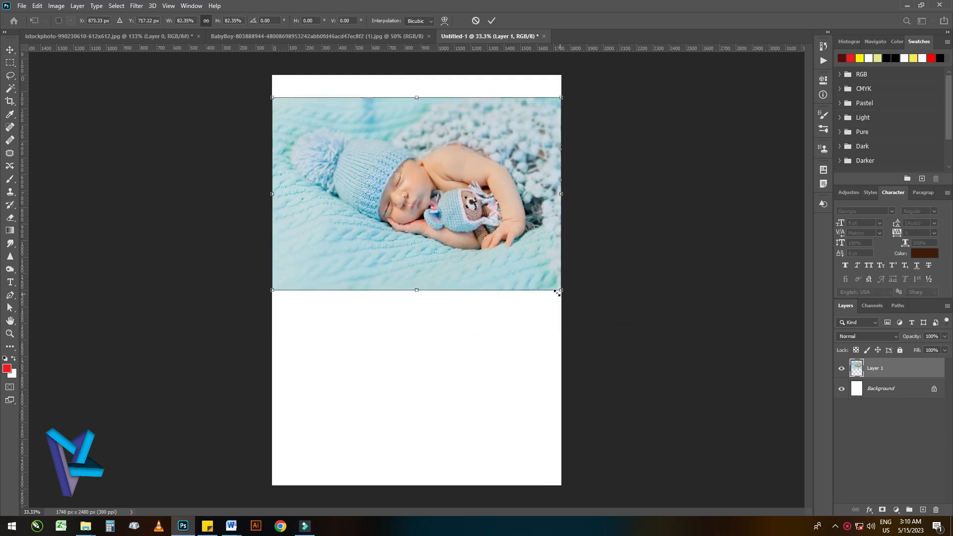
pyautogui.moveTo(422, 170); pyautogui.dragTo(421, 146)
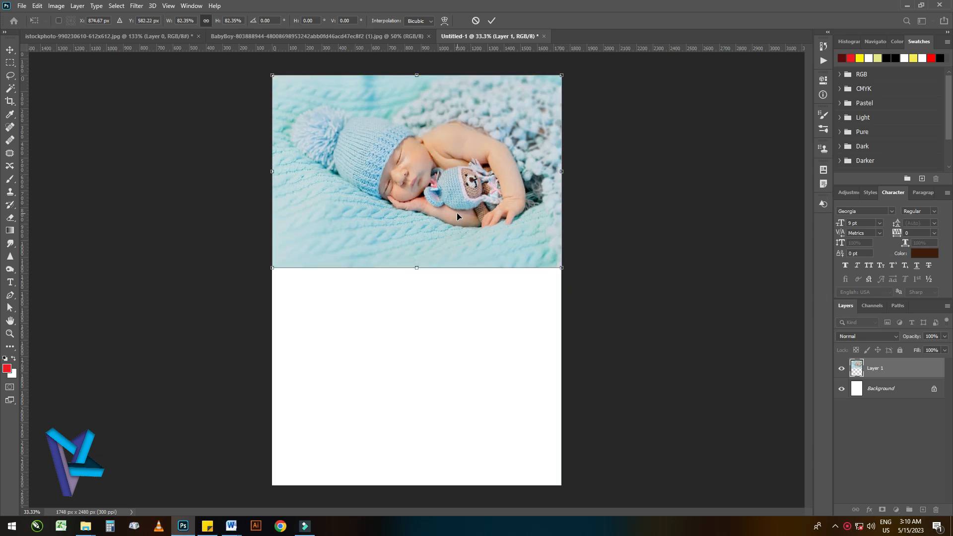
pyautogui.press('Return')
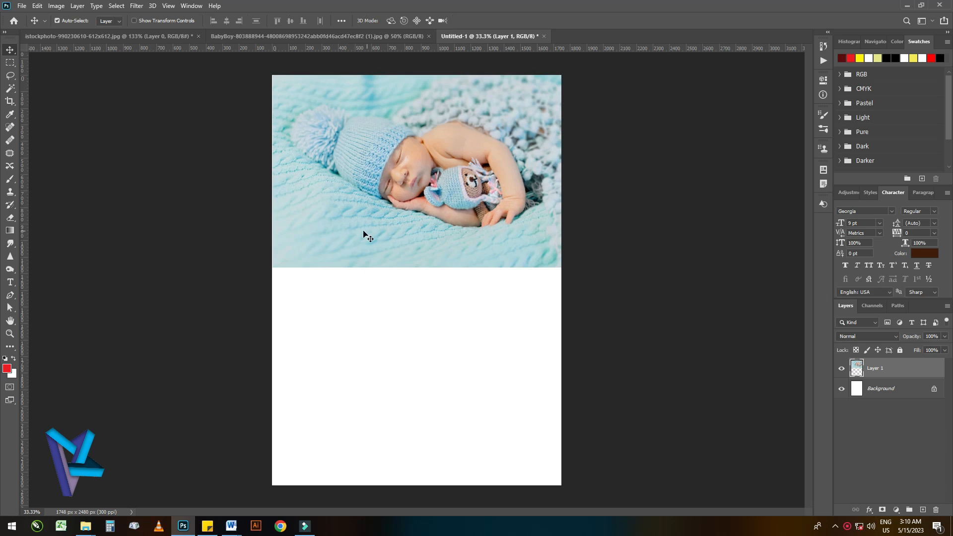
# Step: Add a Solid Color fill layer above the Background, using the light blue #b4d6df sampled from the photo's blanket
pyautogui.click(902, 388)
pyautogui.click(896, 509)
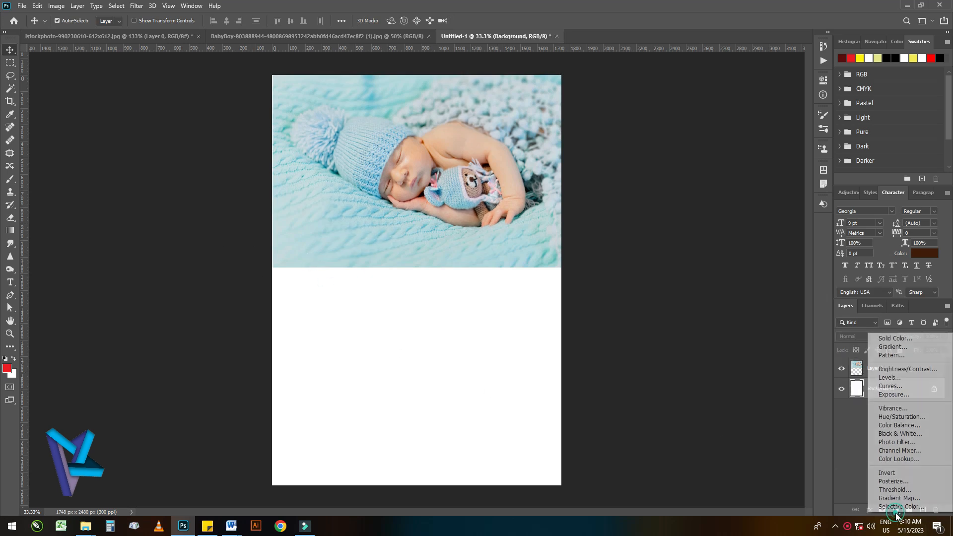
pyautogui.click(901, 340)
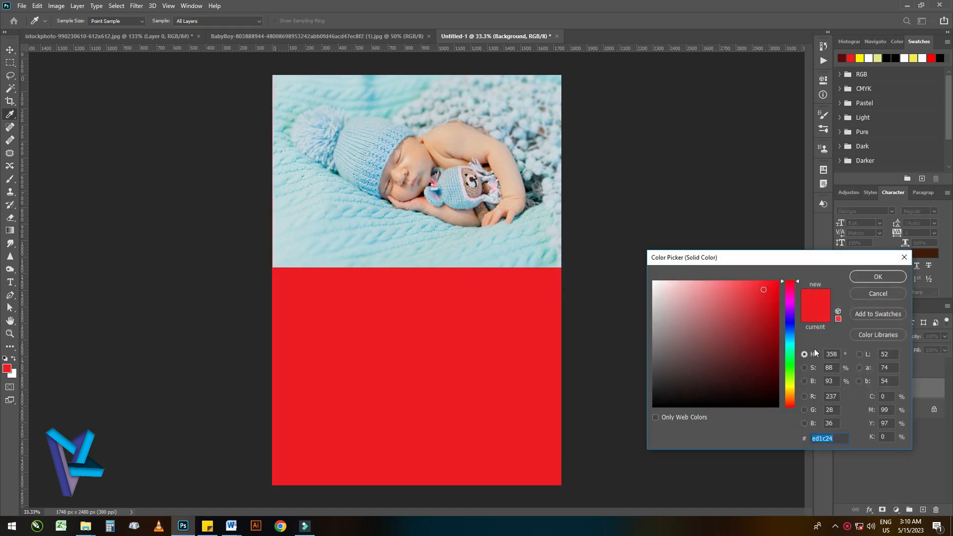
pyautogui.click(367, 224)
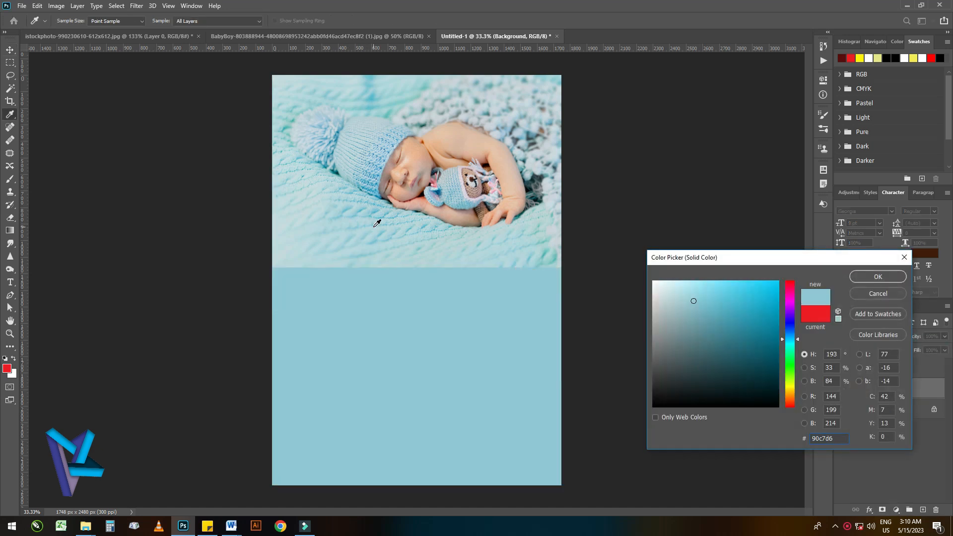
pyautogui.click(366, 227)
pyautogui.click(353, 229)
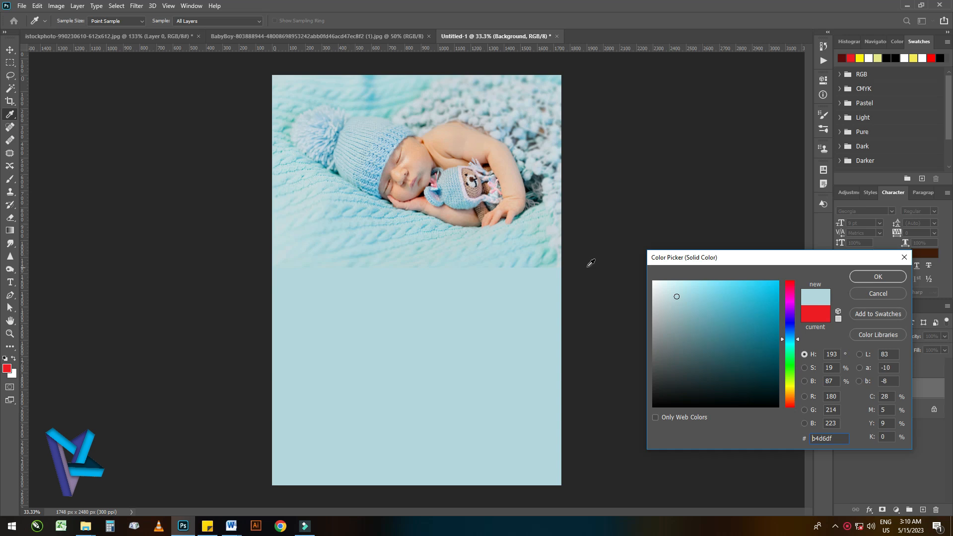
pyautogui.click(877, 277)
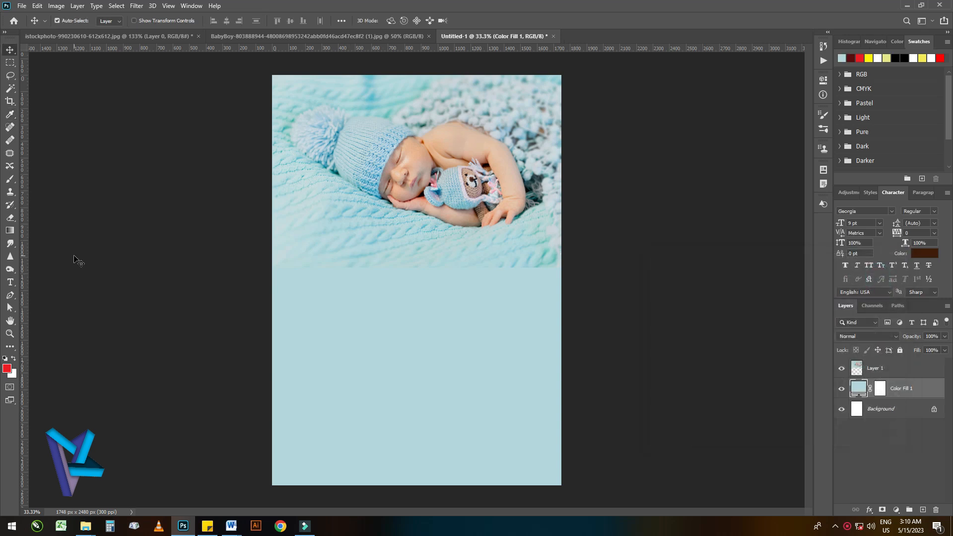
# Step: Erase along the lower edge of the baby photo with a soft 500 px eraser to blend it into the blue background
pyautogui.click(511, 240)
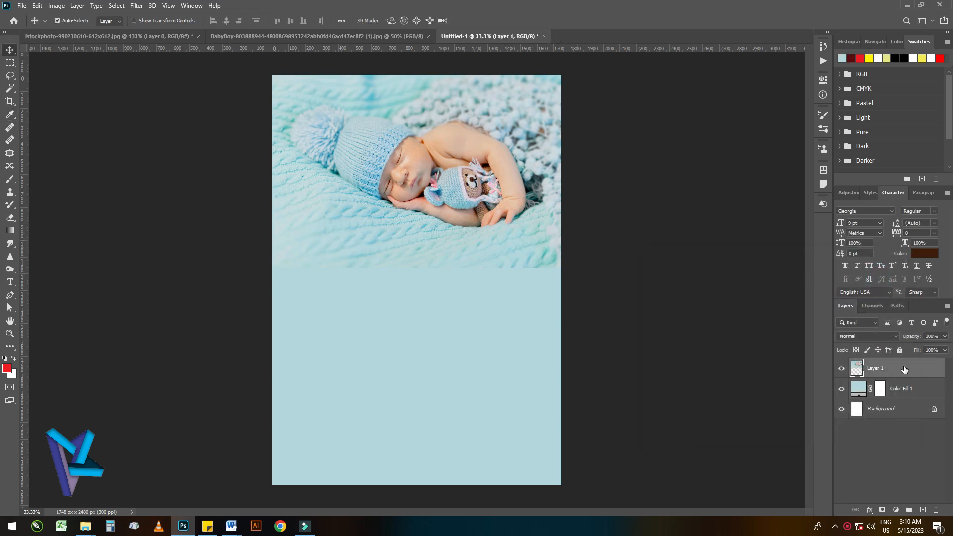
pyautogui.click(10, 217)
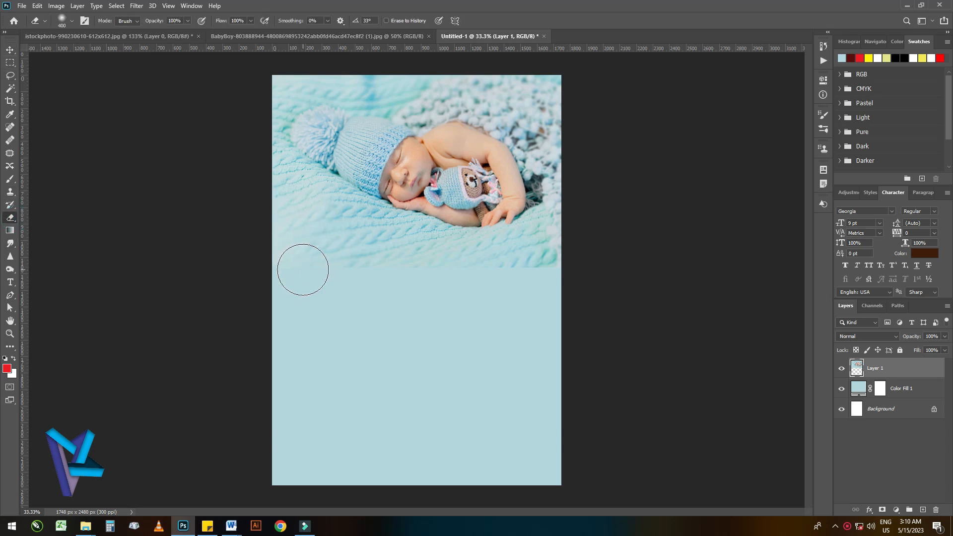
pyautogui.press(']')
pyautogui.press(']')
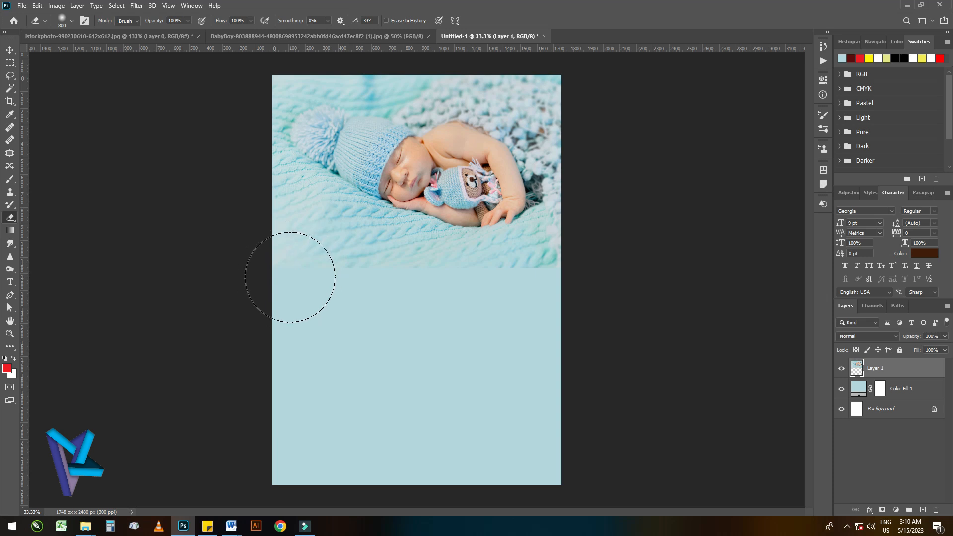
pyautogui.press('[')
pyautogui.moveTo(302, 270)
pyautogui.mouseDown()
pyautogui.moveTo(363, 284)
pyautogui.moveTo(294, 274)
pyautogui.moveTo(456, 277)
pyautogui.moveTo(574, 255)
pyautogui.mouseUp()
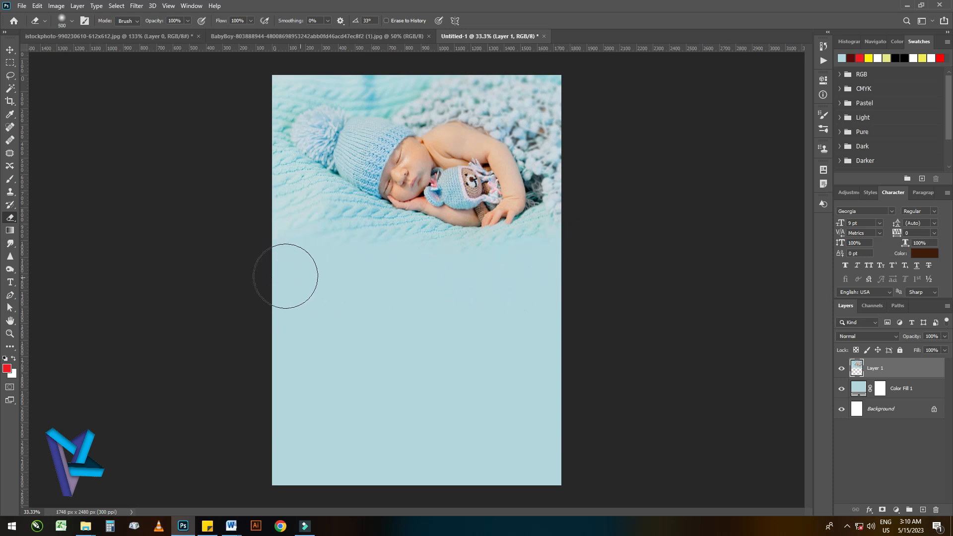
pyautogui.click(10, 49)
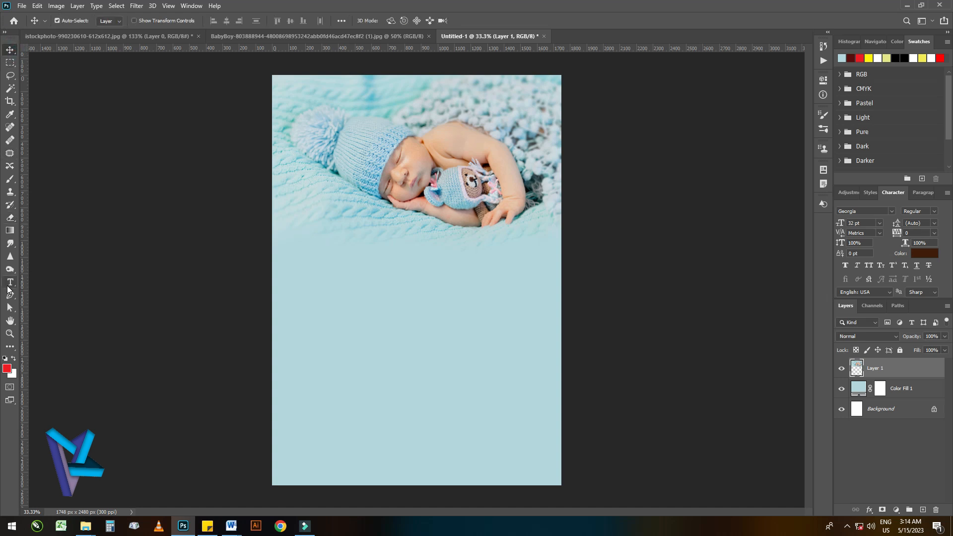
# Step: Add a placeholder text line below the photo in Georgia Regular with the size set to 21 pt
pyautogui.click(10, 283)
pyautogui.click(340, 284)
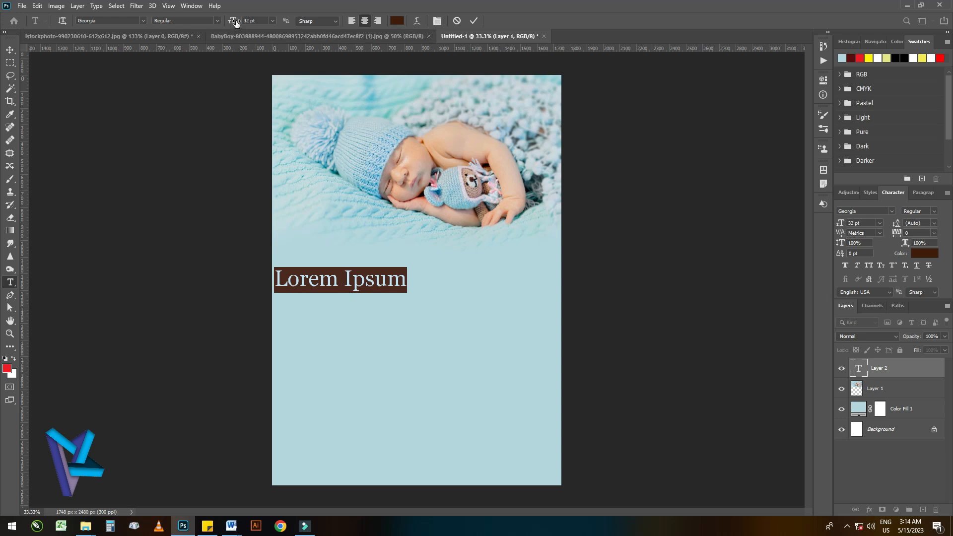
pyautogui.moveTo(235, 23); pyautogui.dragTo(231, 24)
pyautogui.click(10, 51)
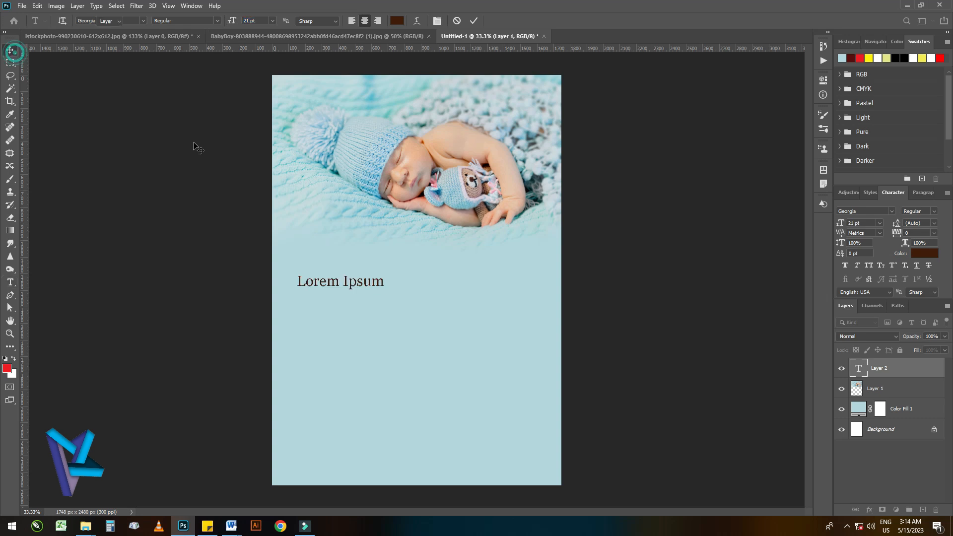
# Step: Switch to Document2 in Microsoft Word and copy the first two lines containing the parents' names
pyautogui.click(230, 514)
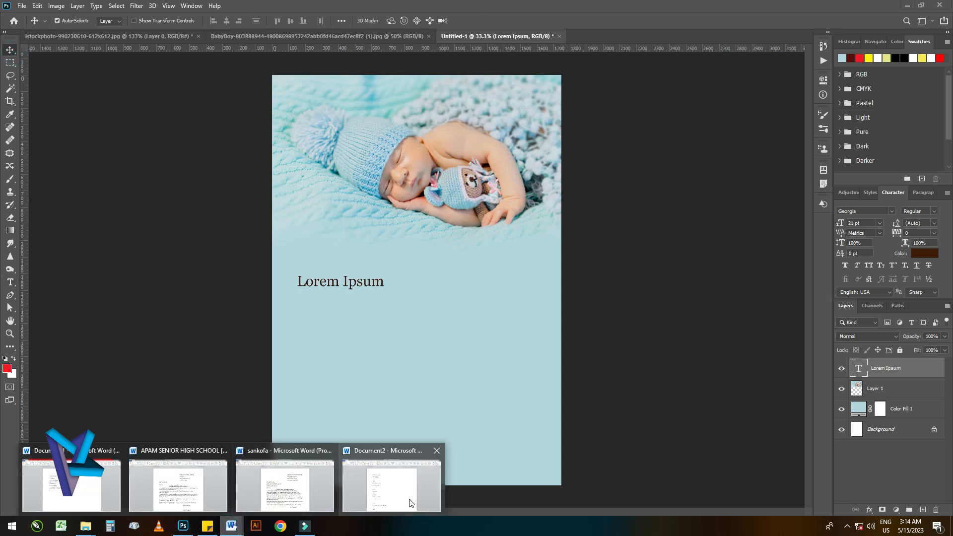
pyautogui.click(410, 494)
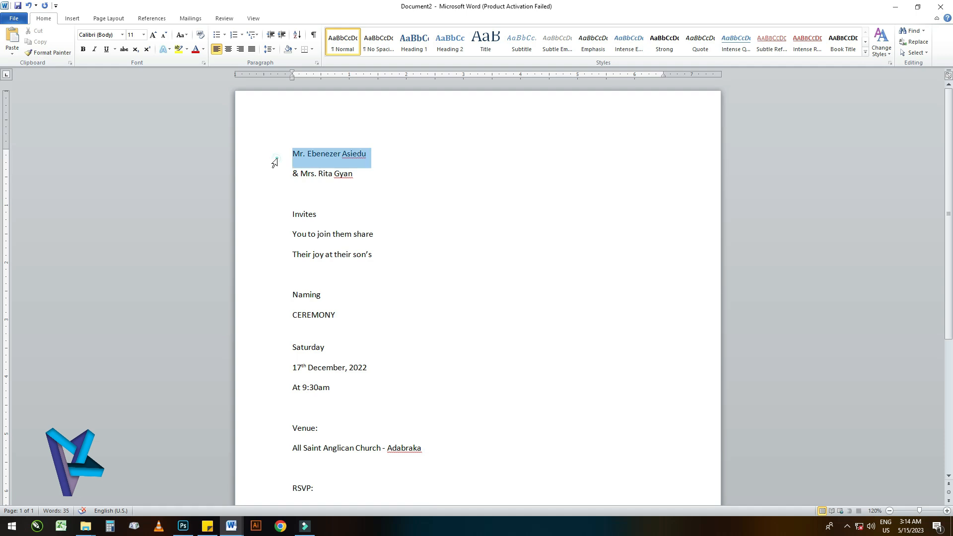
pyautogui.moveTo(274, 163); pyautogui.dragTo(270, 183)
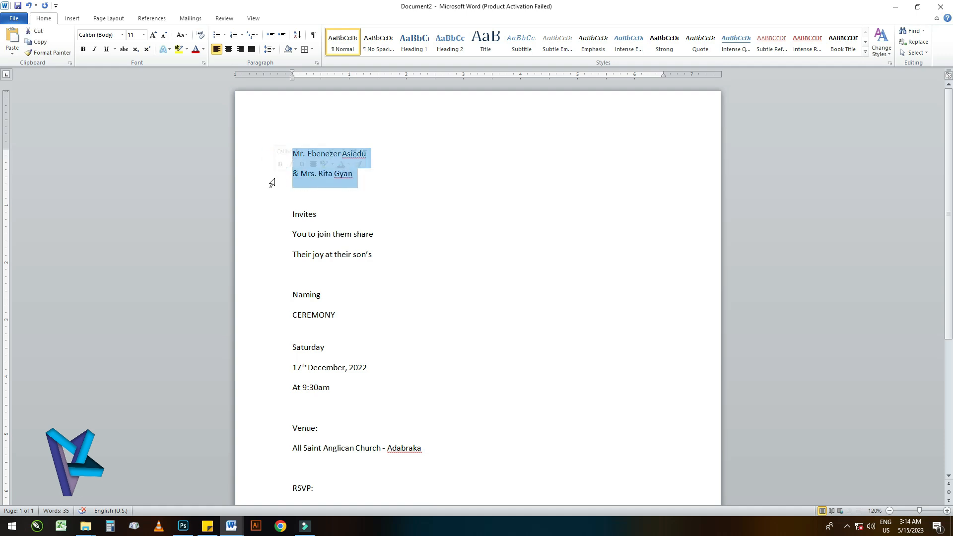
pyautogui.rightClick(338, 168)
pyautogui.click(349, 184)
# Step: Return to Photoshop and replace the placeholder text with the copied parents' names
pyautogui.click(183, 526)
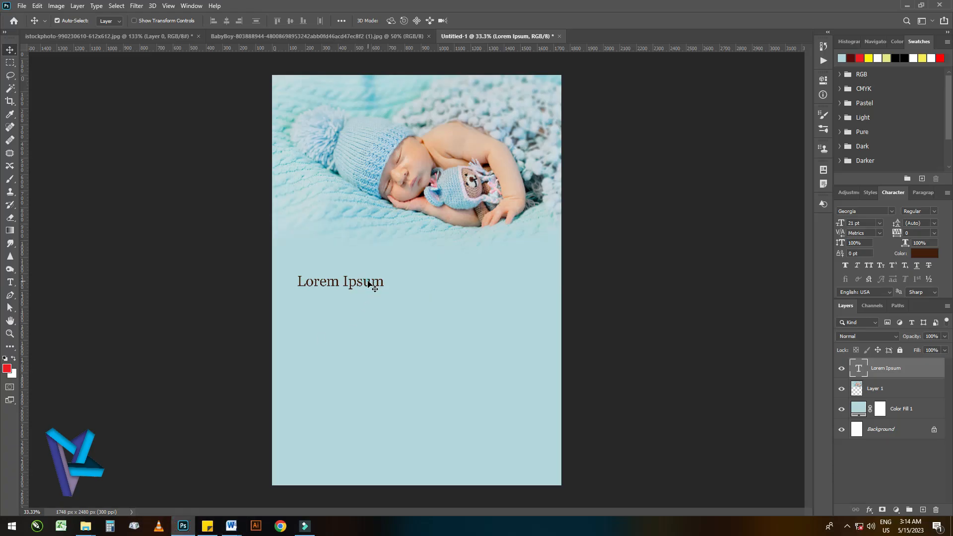
pyautogui.doubleClick(368, 281)
pyautogui.hotkey('ctrl', 'v')
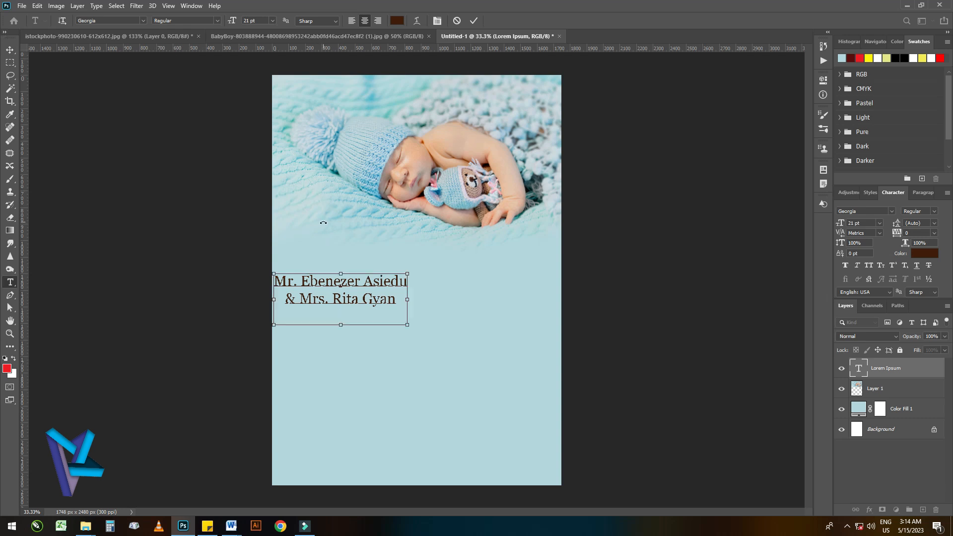
# Step: Set the parents' names text to the Italic style and remove the stray space inside the second name
pyautogui.hotkey('ctrl', 'a')
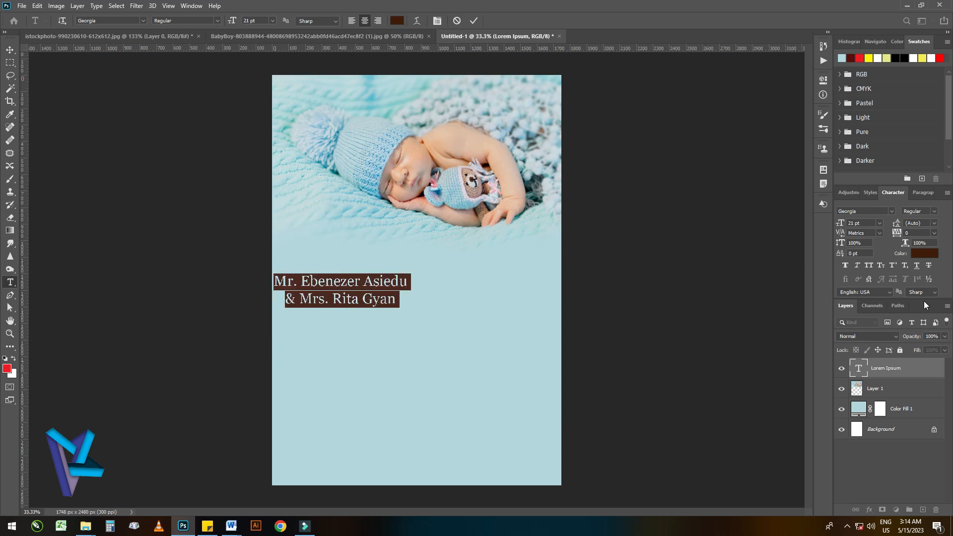
pyautogui.click(935, 211)
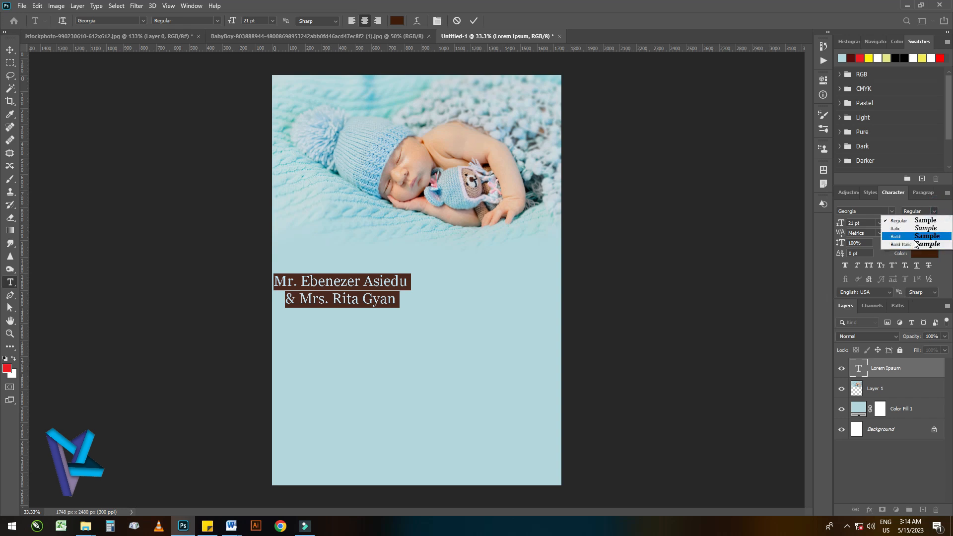
pyautogui.click(896, 228)
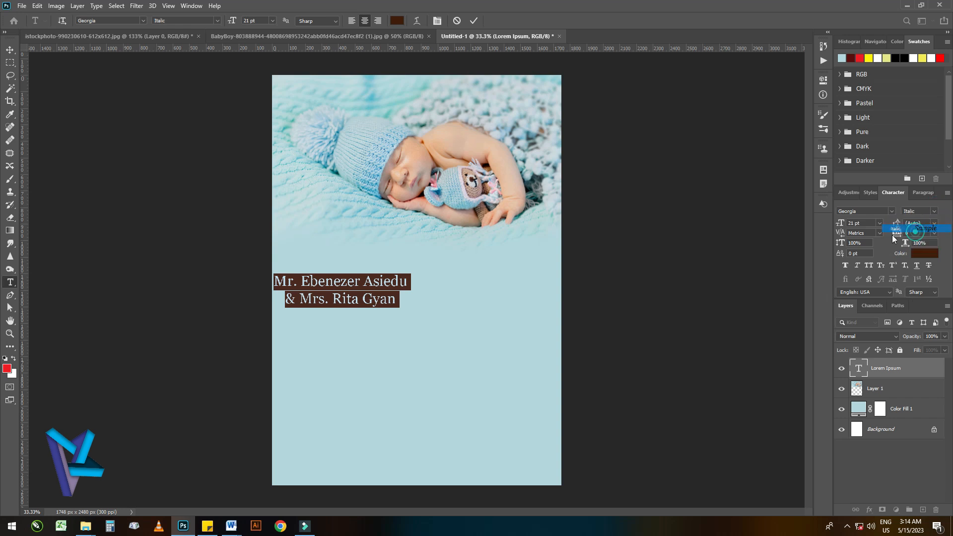
pyautogui.click(340, 291)
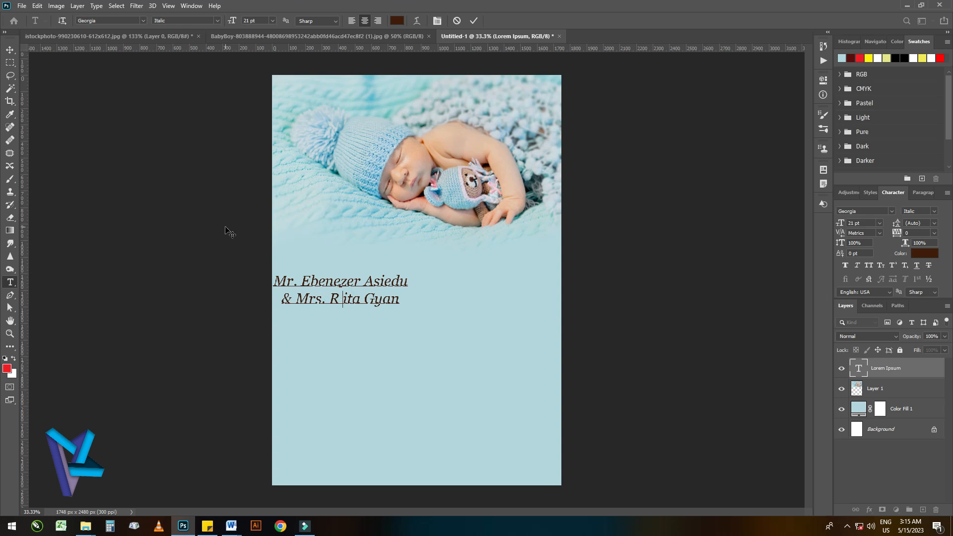
pyautogui.press('BackSpace')
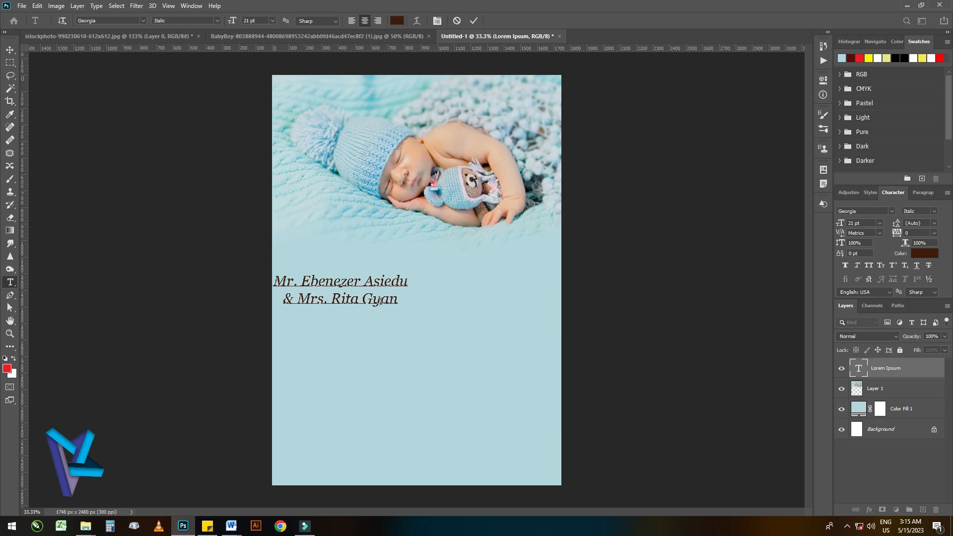
# Step: Move the parents' names text to the horizontal centre of the page, just below the photo
pyautogui.scroll(3, 360, 303)
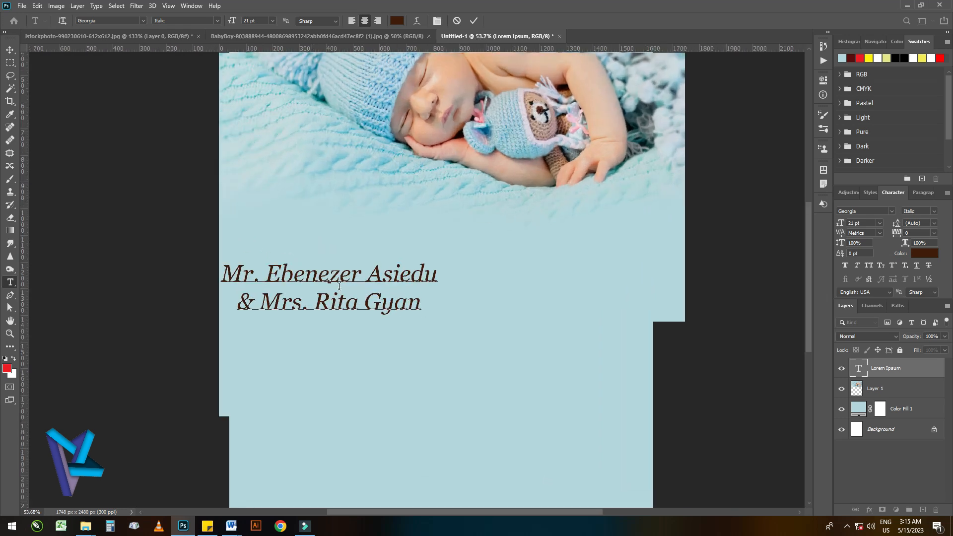
pyautogui.click(9, 49)
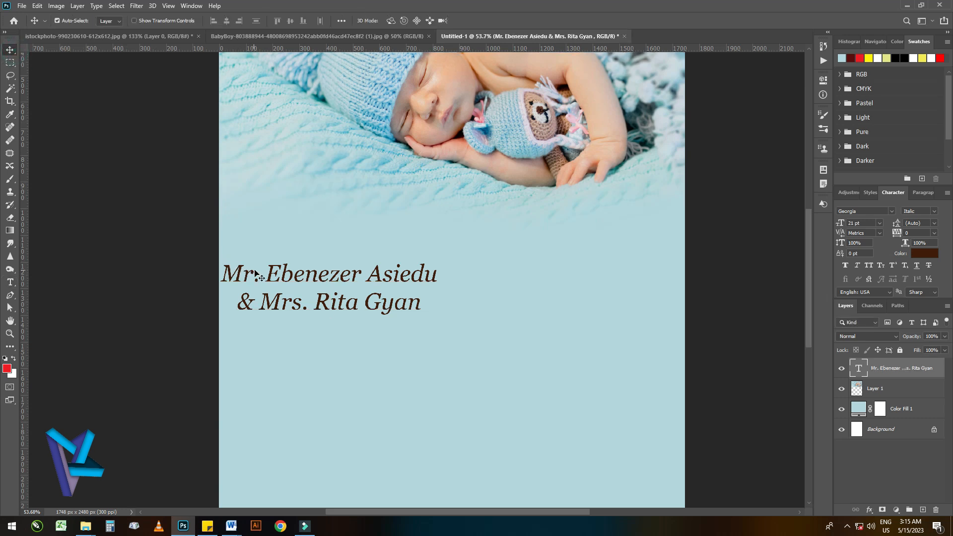
pyautogui.moveTo(296, 283); pyautogui.dragTo(566, 268)
# Step: Apply the Bold Italic style to the father's name in the first line, leaving out the title "Mr."
pyautogui.doubleClick(419, 263)
pyautogui.click(409, 268)
pyautogui.click(934, 213)
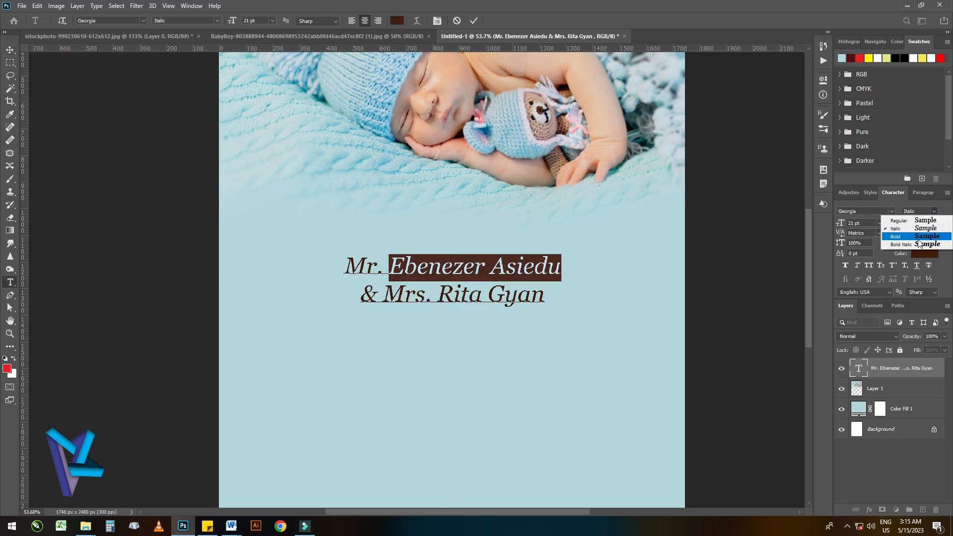
pyautogui.click(924, 240)
# Step: Apply the Bold Italic style to the mother's name in the second line, leaving out "& Mrs.", and finish the text edit
pyautogui.click(464, 298)
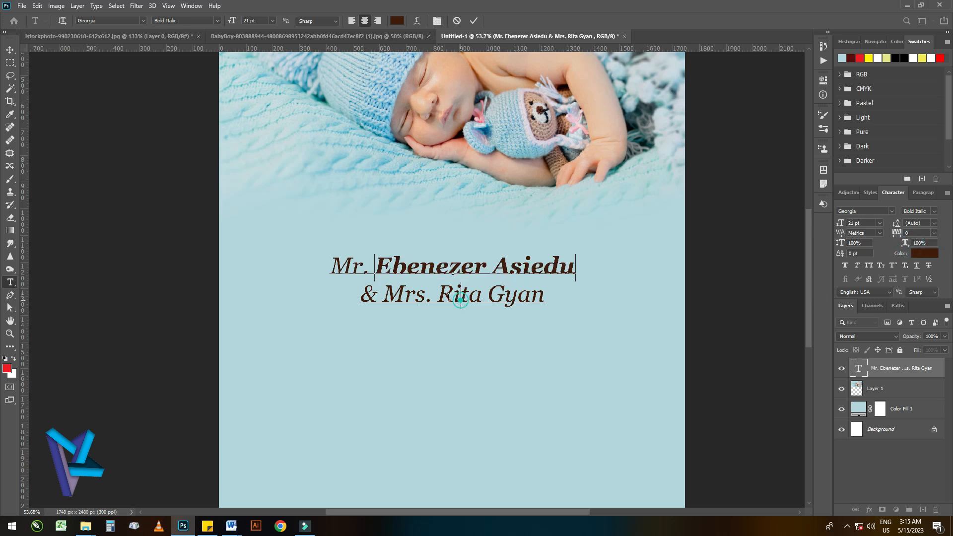
pyautogui.moveTo(437, 296); pyautogui.dragTo(553, 295)
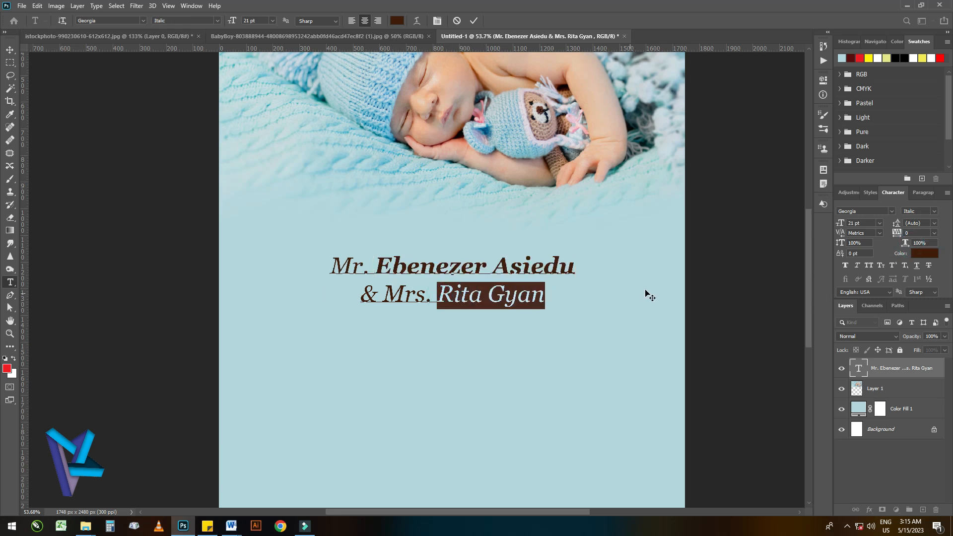
pyautogui.click(933, 213)
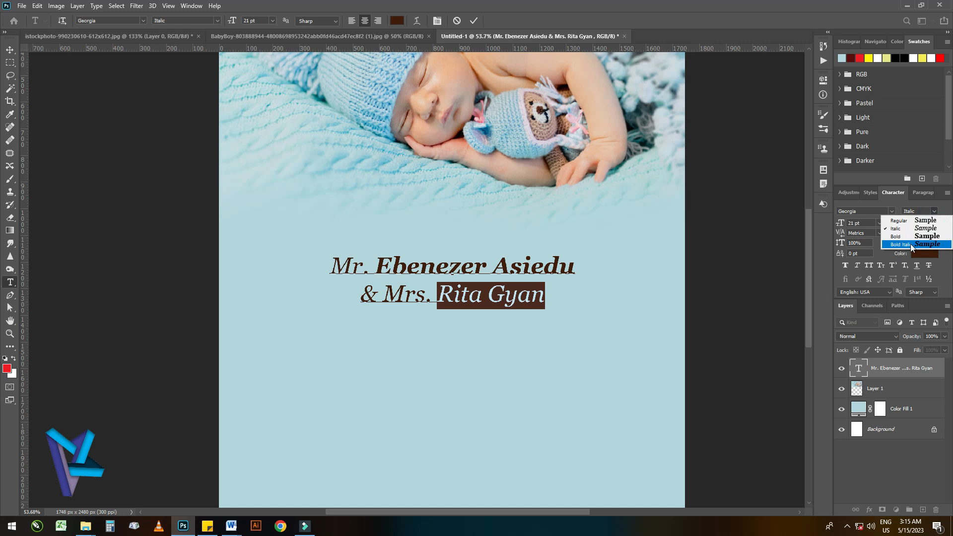
pyautogui.click(910, 244)
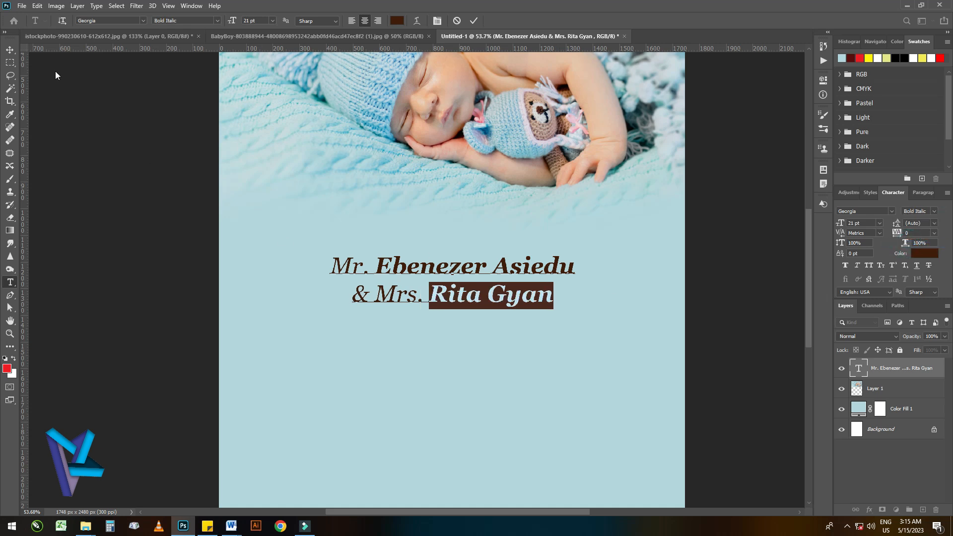
pyautogui.click(10, 50)
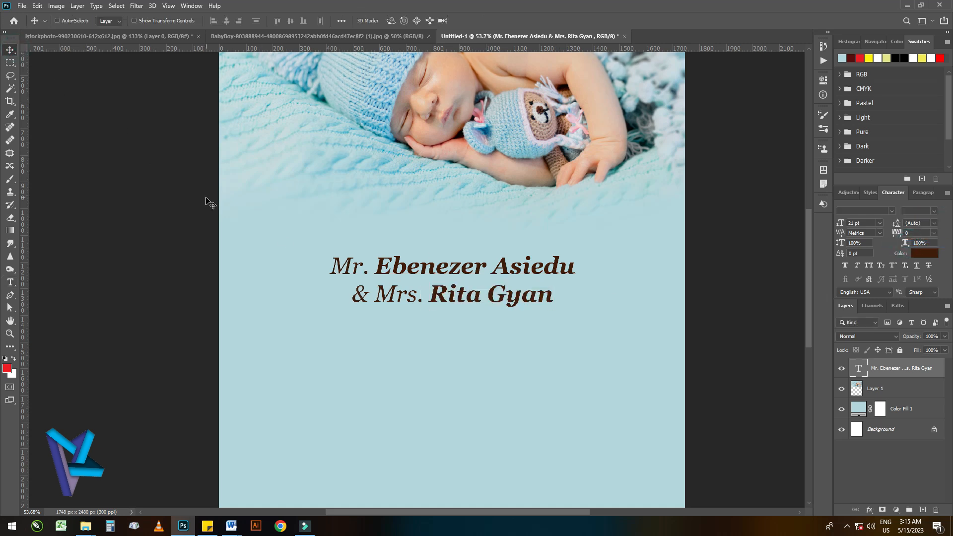
# Step: Scale the parents' names text down to about 75% and move it up to just below the photo
pyautogui.hotkey('ctrl', 't')
pyautogui.moveTo(574, 339); pyautogui.dragTo(542, 332)
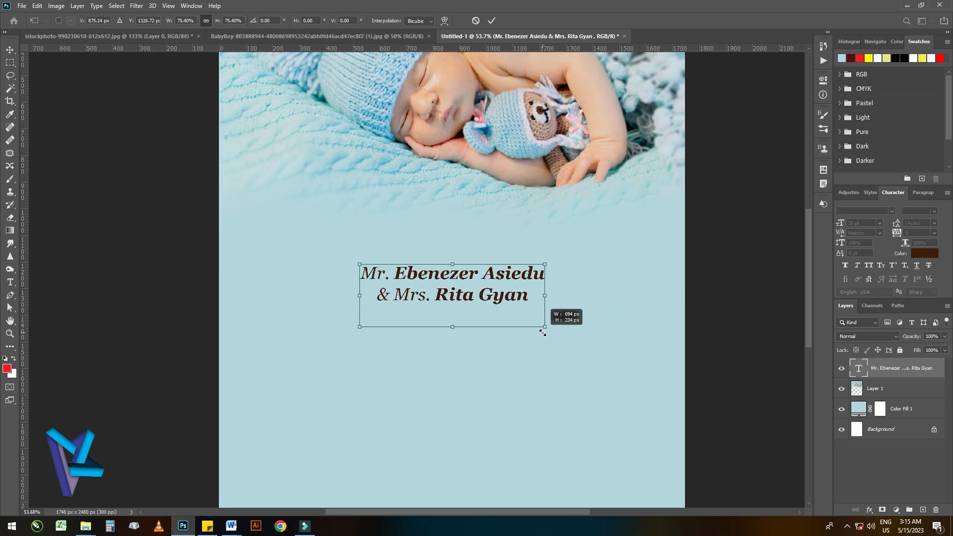
pyautogui.moveTo(458, 282); pyautogui.dragTo(459, 236)
pyautogui.press('Return')
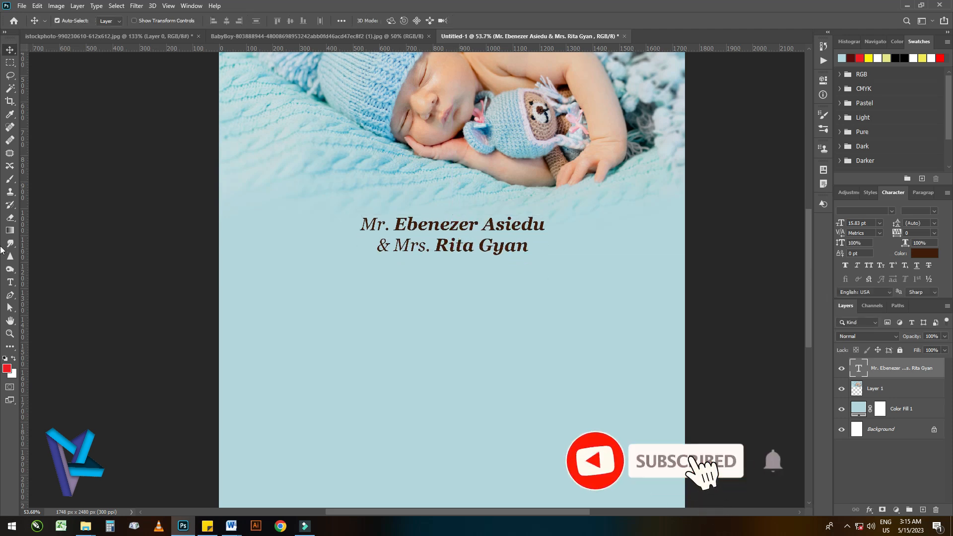
# Step: Switch to the Word document and copy the three lines from "Invites" to "Their joy at their son's"
pyautogui.click(14, 280)
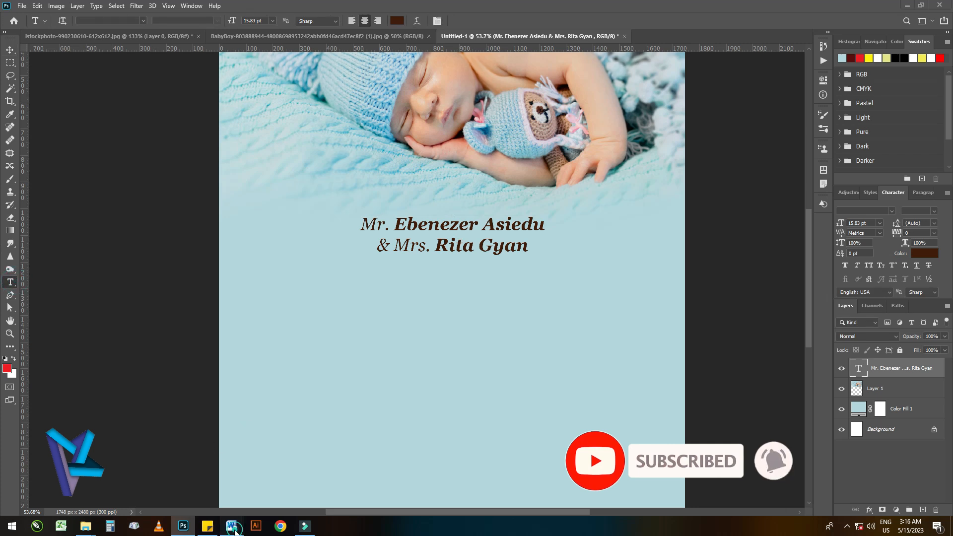
pyautogui.click(231, 525)
pyautogui.click(391, 491)
pyautogui.click(304, 198)
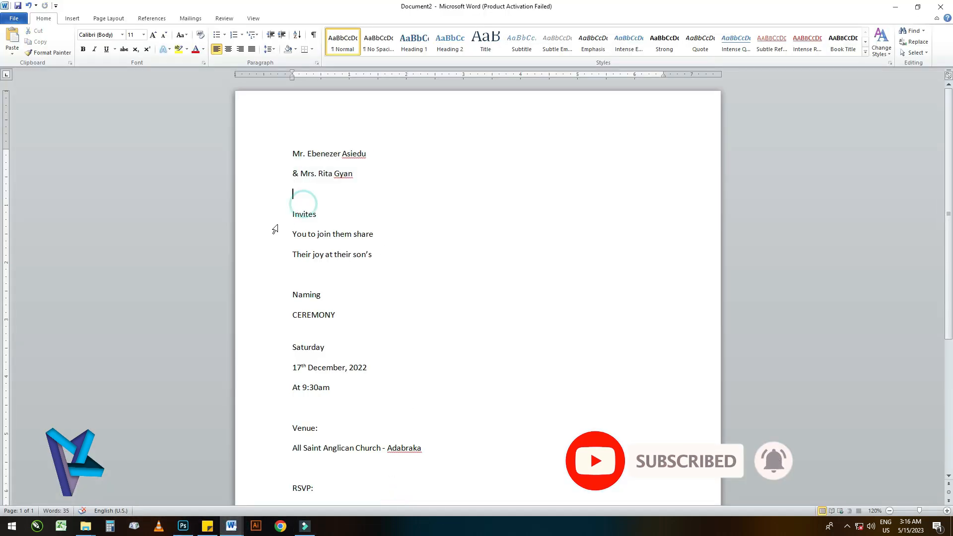
pyautogui.moveTo(276, 215); pyautogui.dragTo(276, 255)
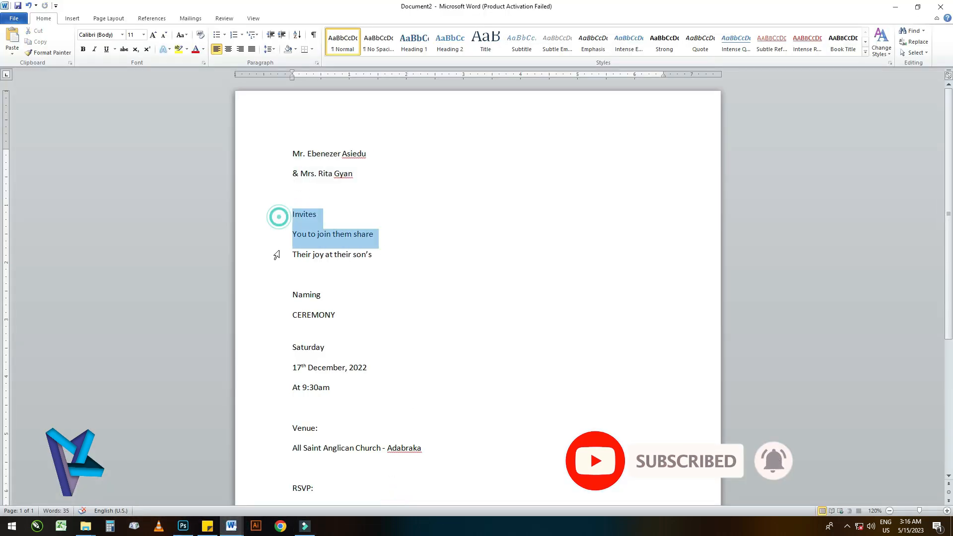
pyautogui.rightClick(304, 255)
pyautogui.click(335, 272)
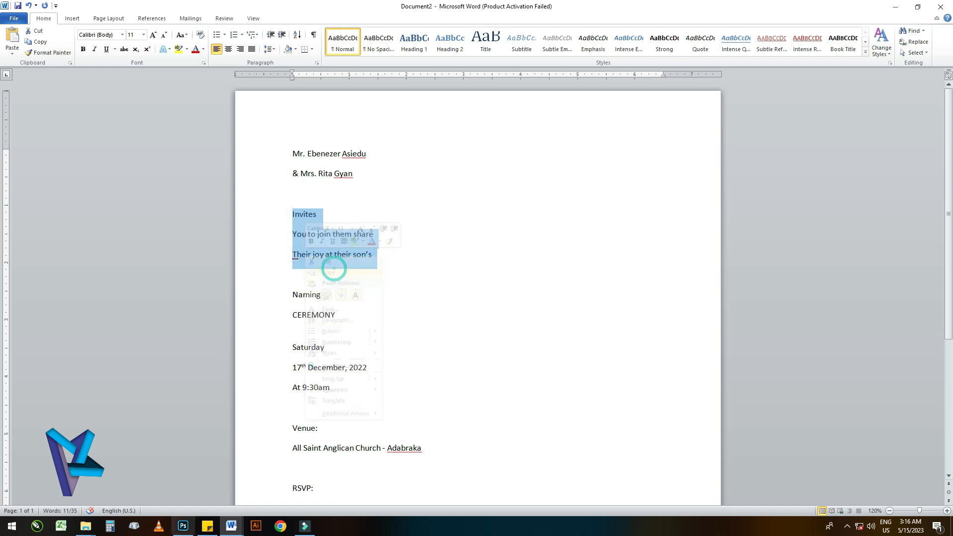
# Step: Return to Photoshop and paste the copied lines as a new text layer below the parents' names
pyautogui.click(182, 525)
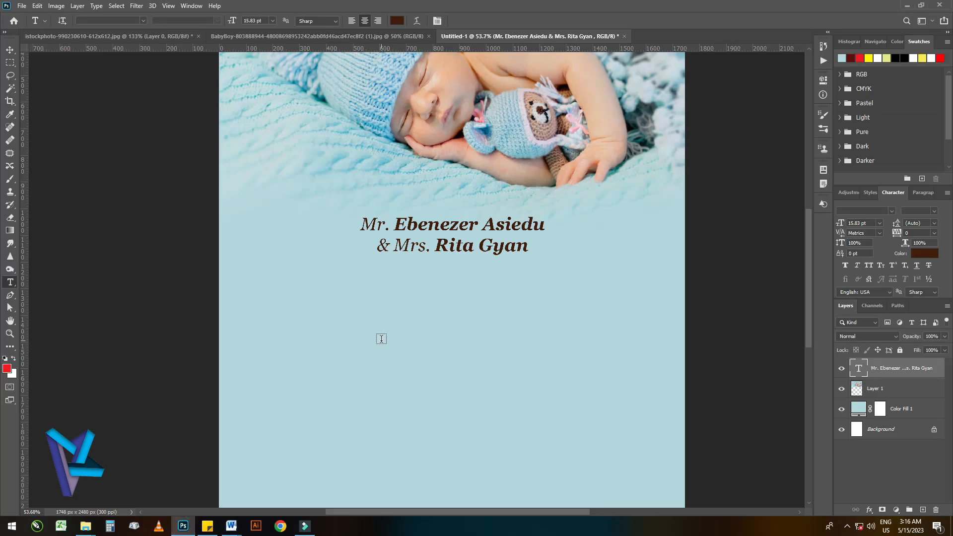
pyautogui.click(382, 341)
pyautogui.hotkey('ctrl', 'v')
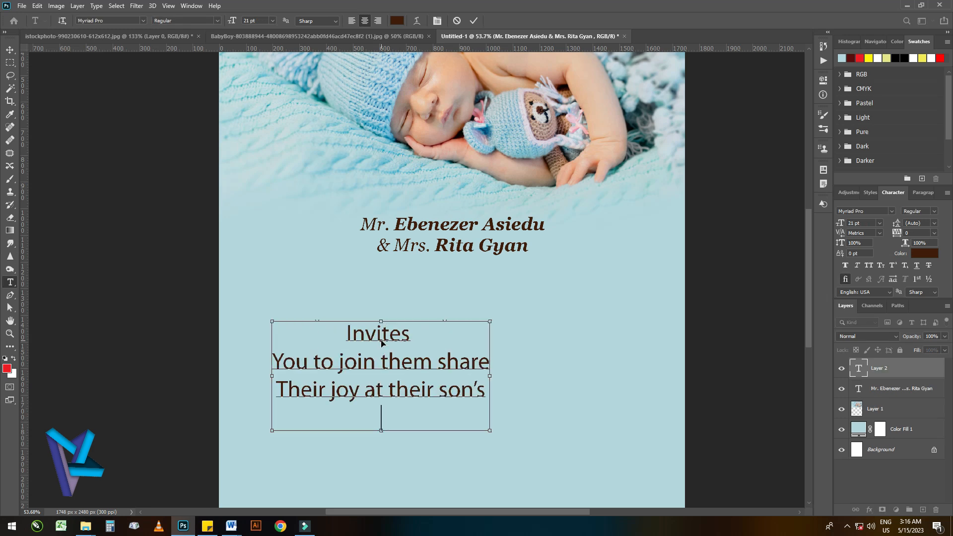
# Step: Set the whole "Invites..." text to the Georgia Italic font and finish the text edit
pyautogui.hotkey('ctrl', 'a')
pyautogui.click(110, 21)
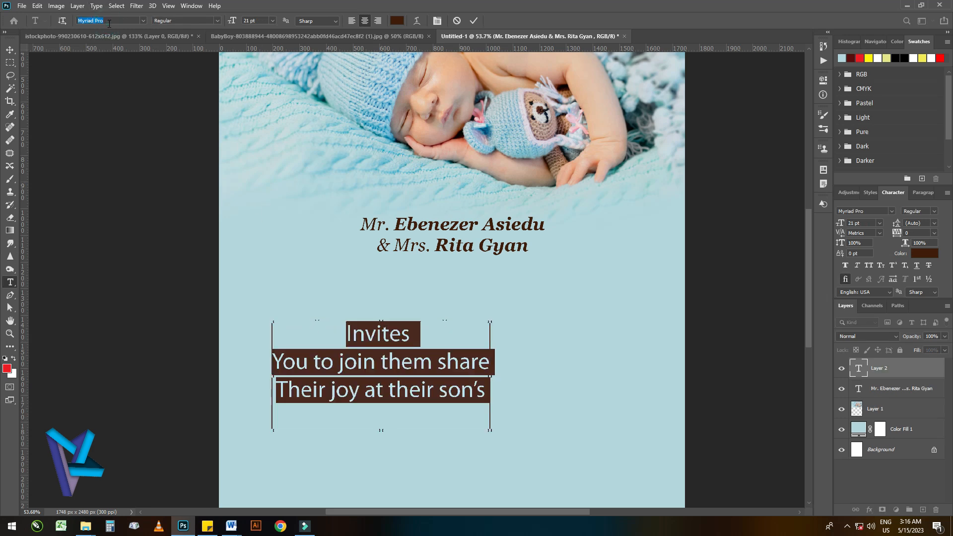
pyautogui.write('gee')
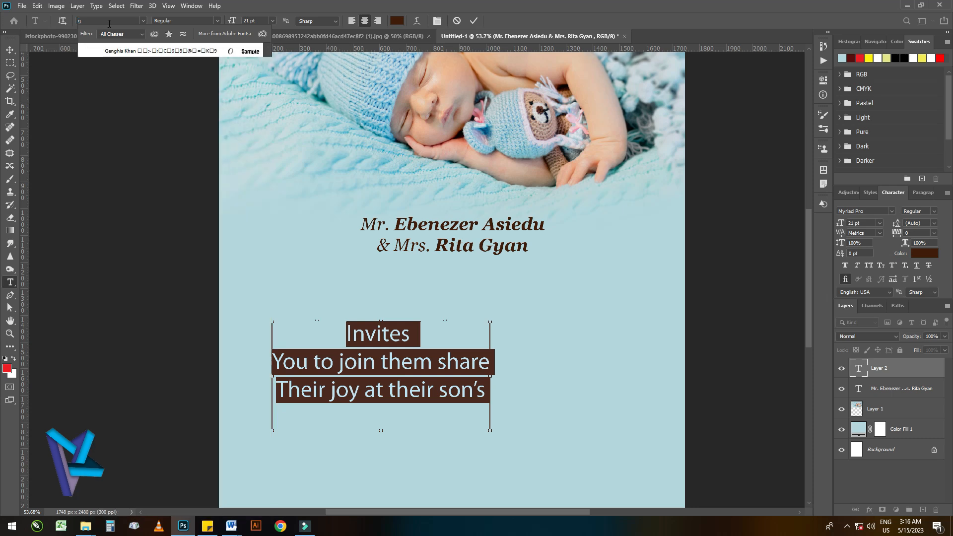
pyautogui.press('BackSpace')
pyautogui.write('or')
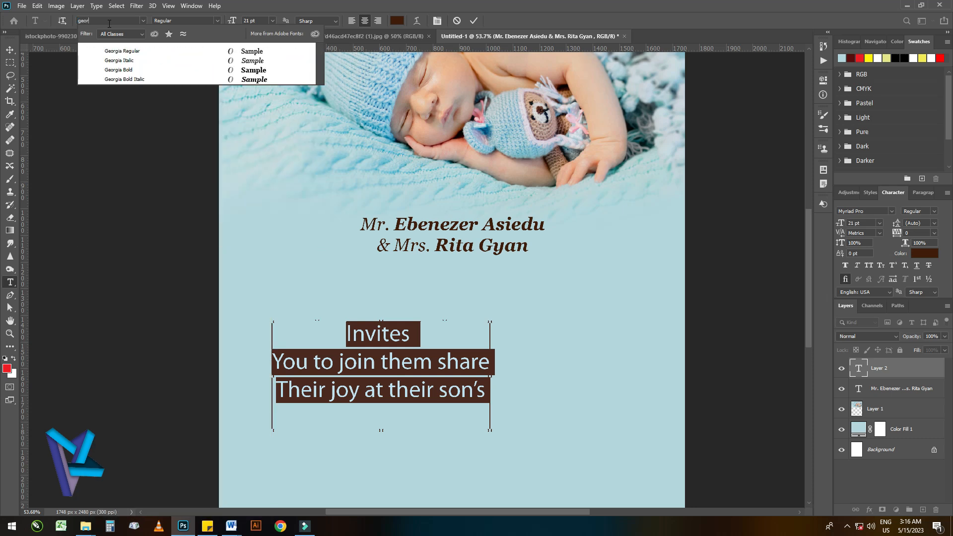
pyautogui.click(133, 61)
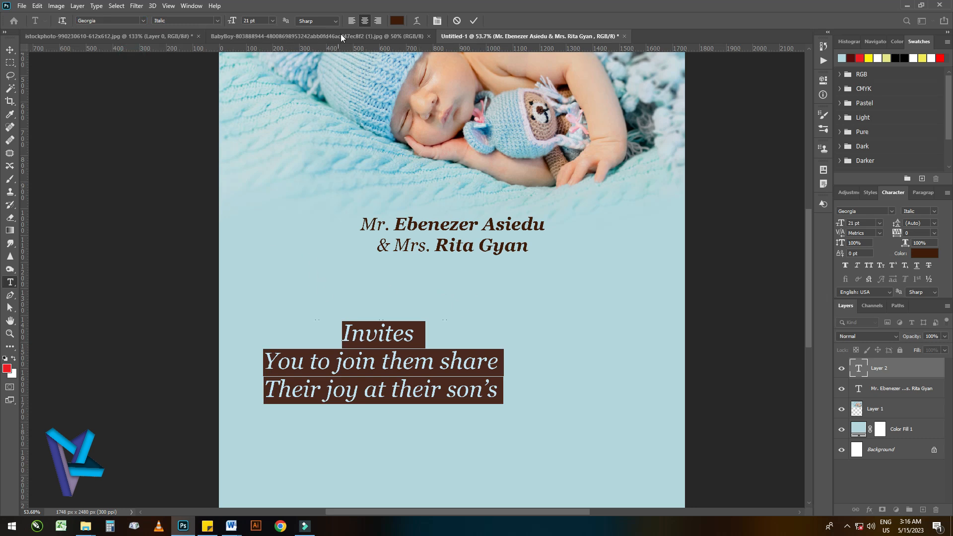
pyautogui.click(474, 21)
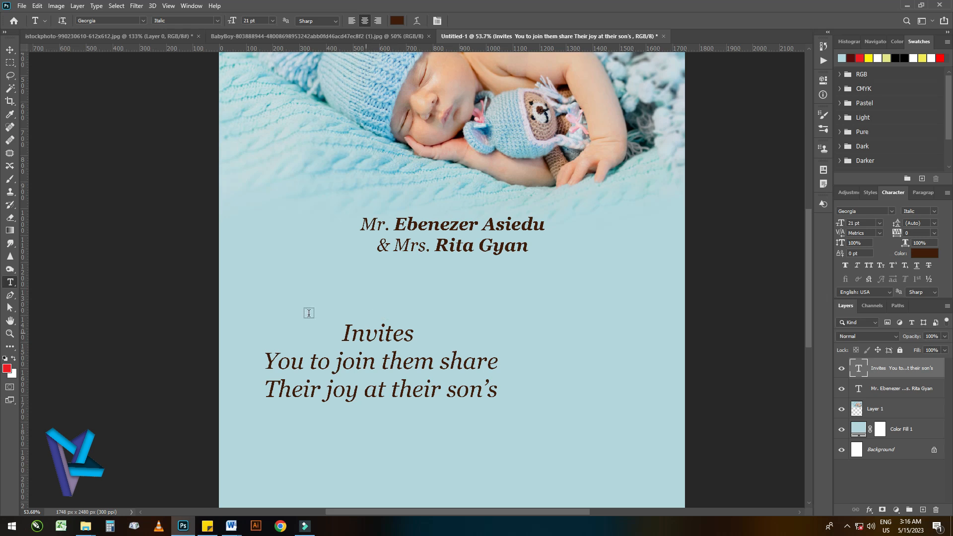
# Step: Centre the "Invites..." text on the page below the parents' names and scale it down to about 71%
pyautogui.click(9, 50)
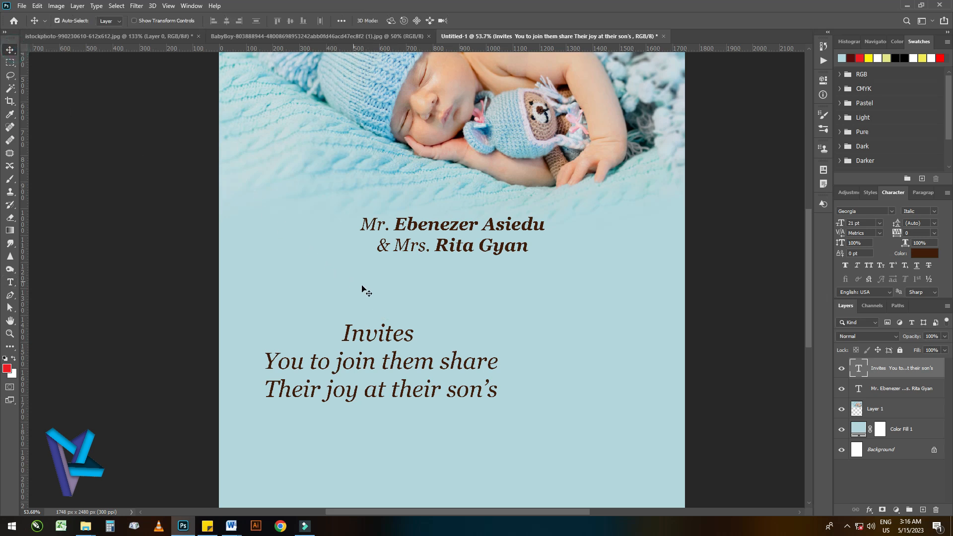
pyautogui.moveTo(396, 338); pyautogui.dragTo(465, 302)
pyautogui.hotkey('ctrl', 't')
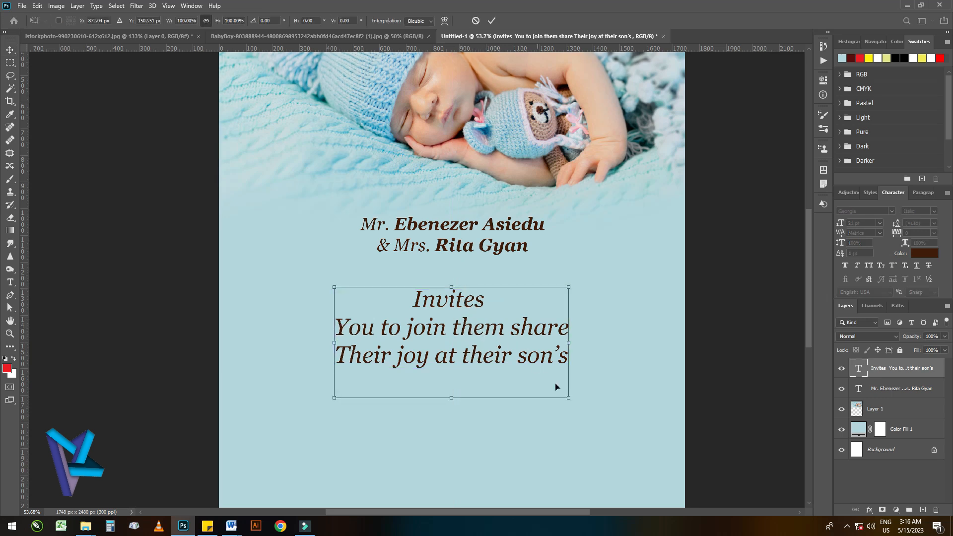
pyautogui.moveTo(570, 398); pyautogui.dragTo(536, 383)
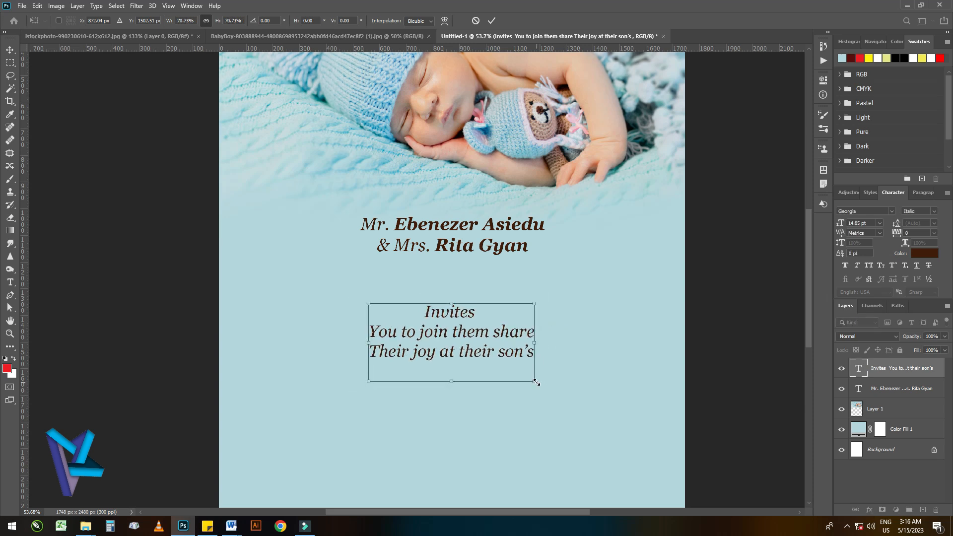
pyautogui.press('Return')
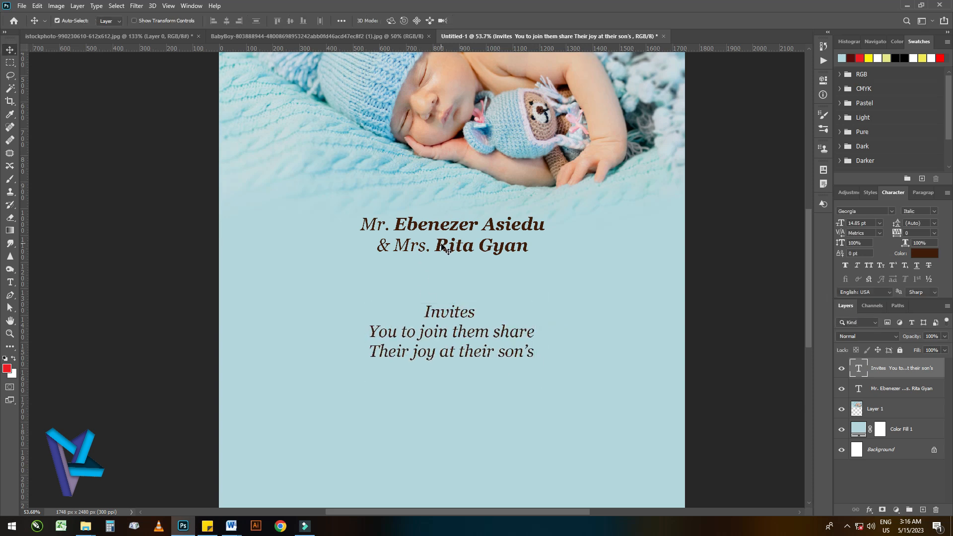
# Step: Enlarge the parents' names text slightly, to a font size of about 16.5 pt
pyautogui.click(442, 251)
pyautogui.hotkey('ctrl', 't')
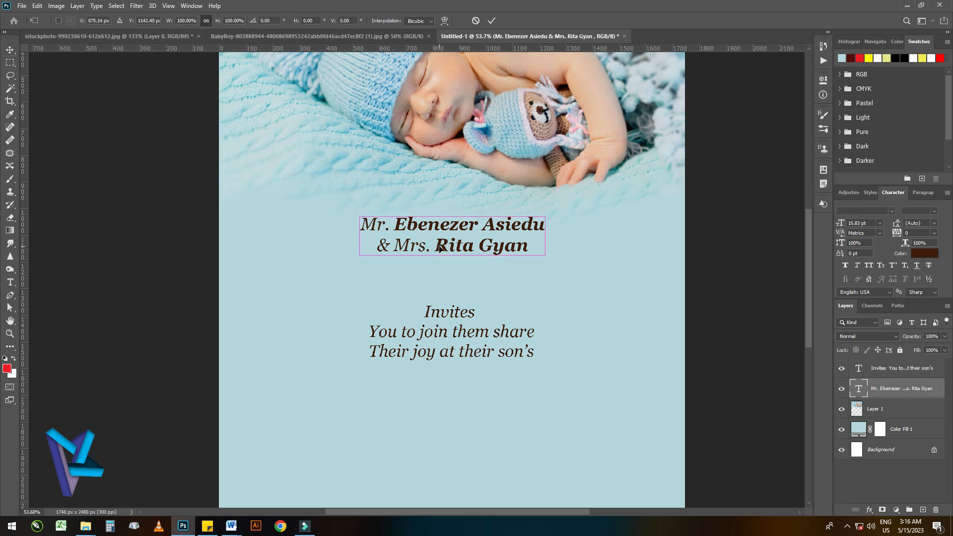
pyautogui.moveTo(545, 279); pyautogui.dragTo(548, 282)
pyautogui.press('Return')
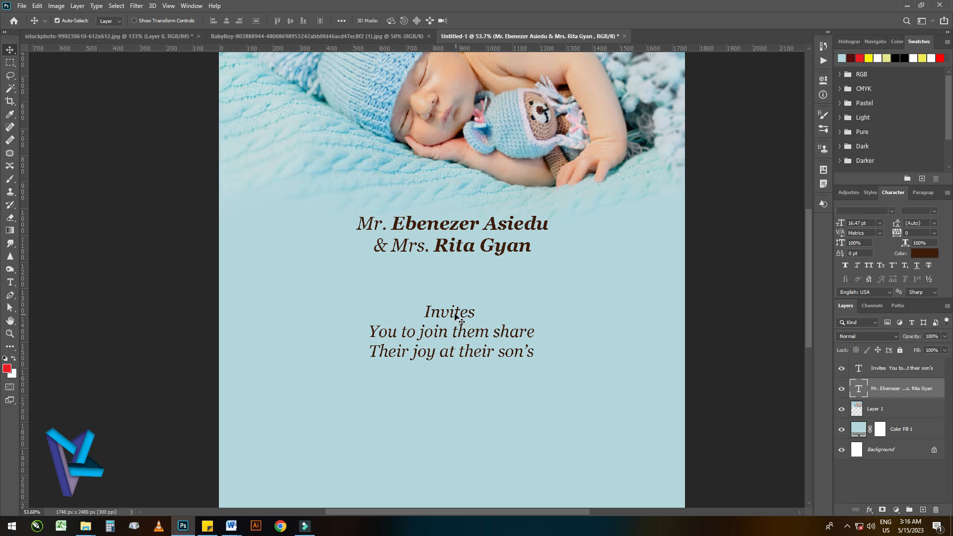
# Step: Set the font size of the "Invites..." text to 13 pt
pyautogui.click(456, 315)
pyautogui.click(867, 224)
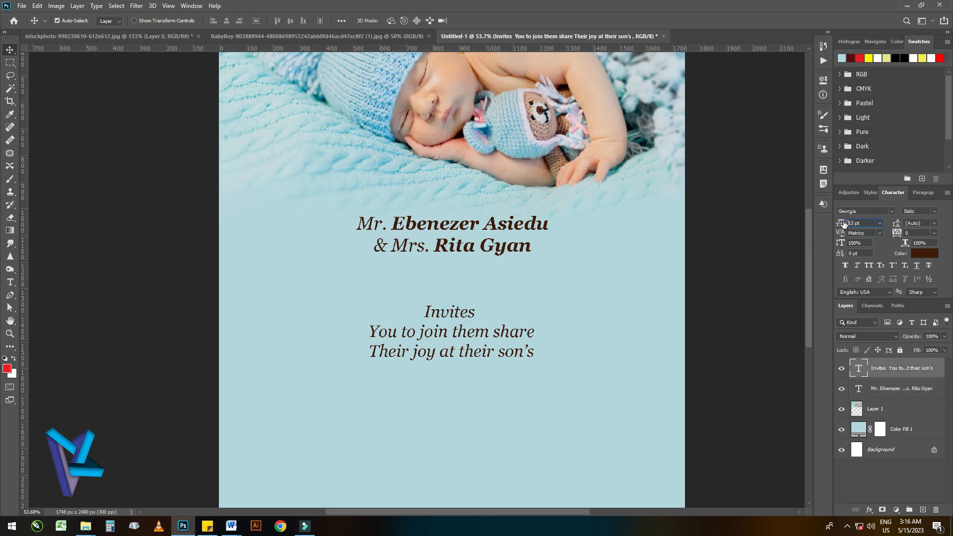
pyautogui.press('Return')
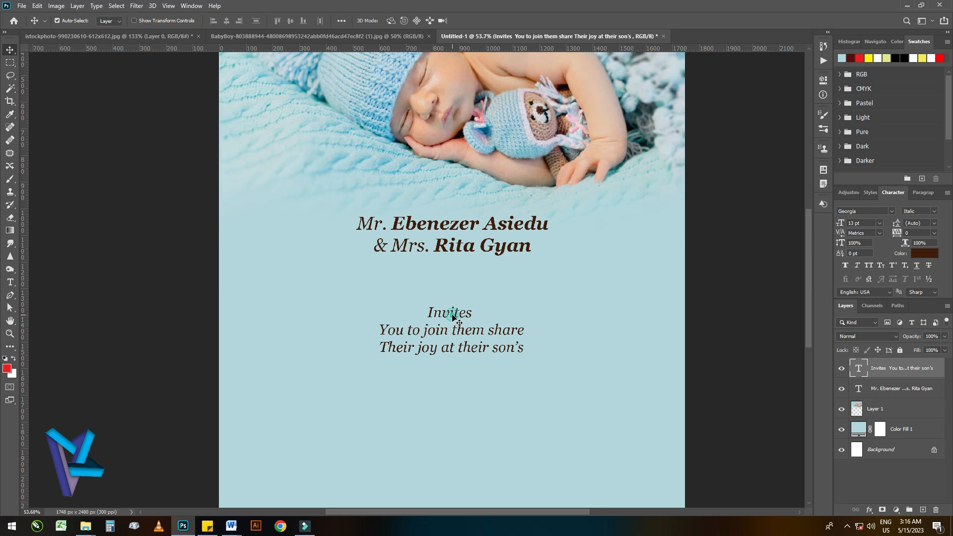
# Step: Move the "Invites..." text up close beneath the parents' names and centre both text blocks horizontally on the page
pyautogui.moveTo(452, 315); pyautogui.dragTo(454, 278)
pyautogui.keyDown('ctrl'); pyautogui.keyDown('shift'); pyautogui.click(464, 251); pyautogui.keyUp('shift'); pyautogui.keyUp('ctrl')
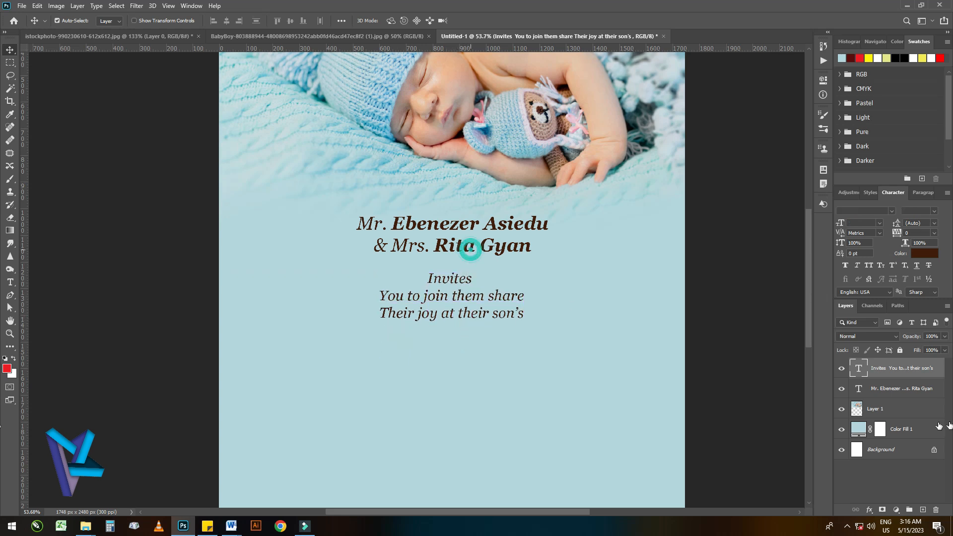
pyautogui.keyDown('ctrl'); pyautogui.click(900, 454); pyautogui.keyUp('ctrl')
pyautogui.click(53, 287)
pyautogui.click(448, 284)
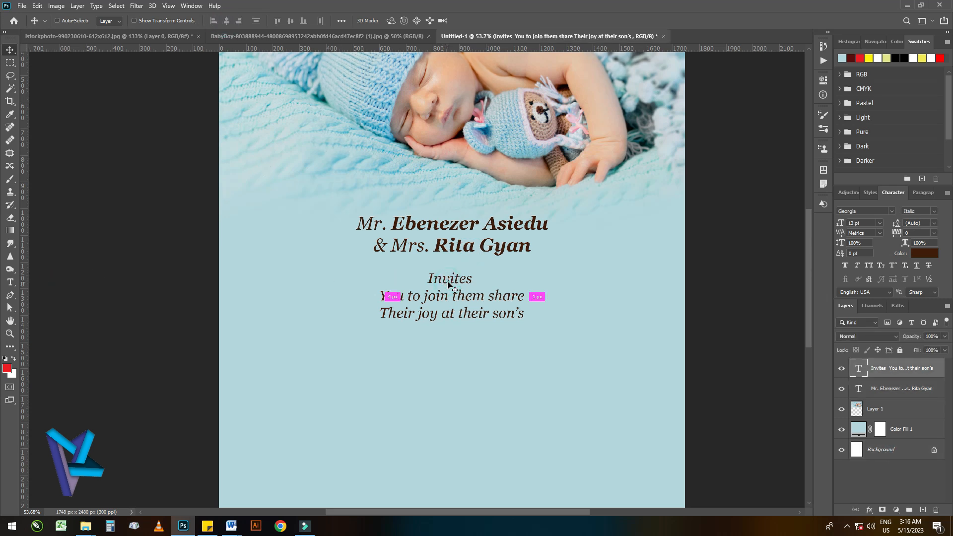
# Step: Scale the "Invites..." text up to about 107%
pyautogui.hotkey('ctrl', 't')
pyautogui.moveTo(525, 339); pyautogui.dragTo(530, 344)
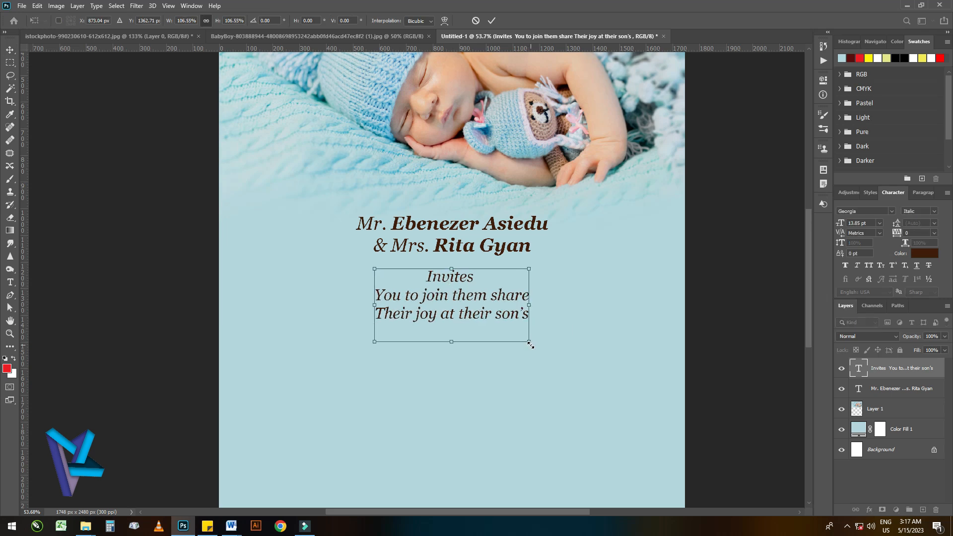
pyautogui.press('Return')
# Step: Add a new text layer reading "Naming" in the empty area below the "Invites..." text
pyautogui.click(10, 282)
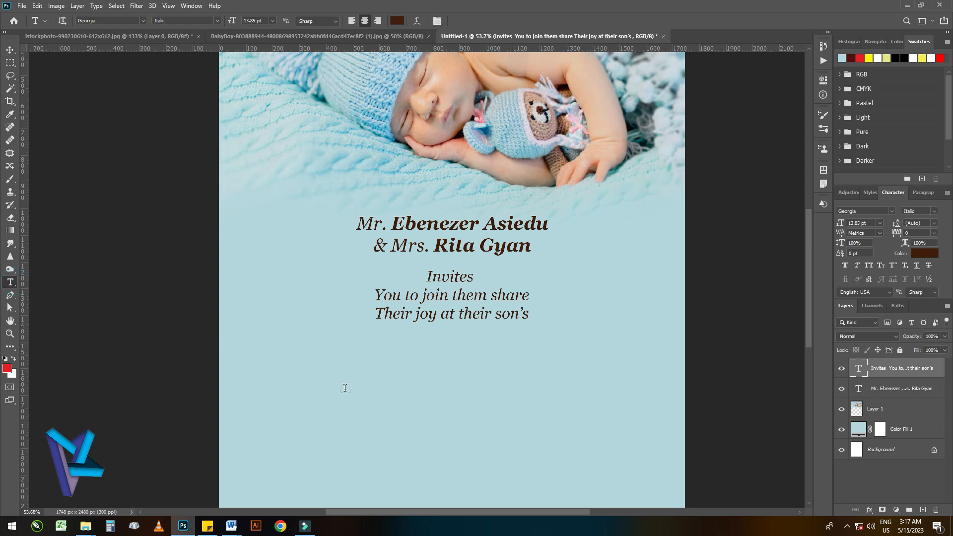
pyautogui.click(368, 397)
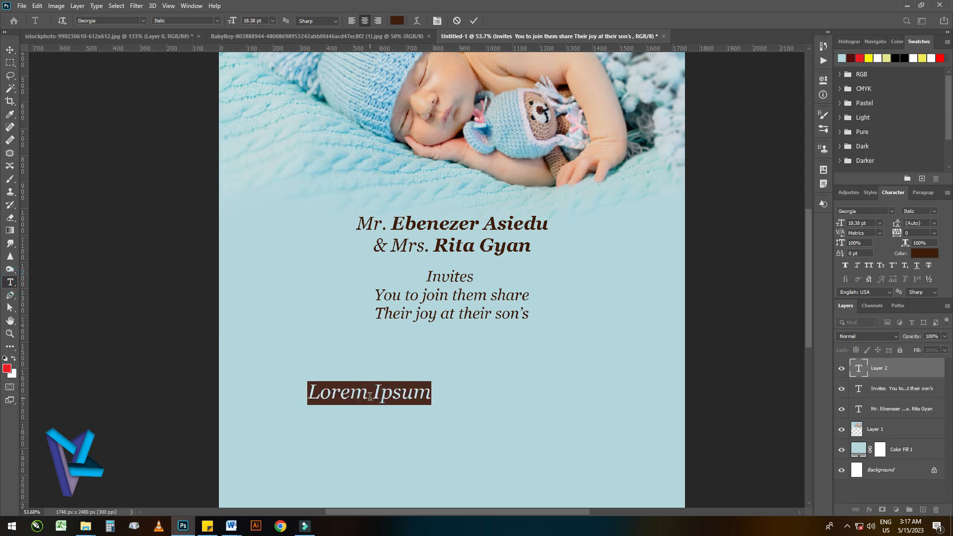
pyautogui.write('M')
pyautogui.press('BackSpace')
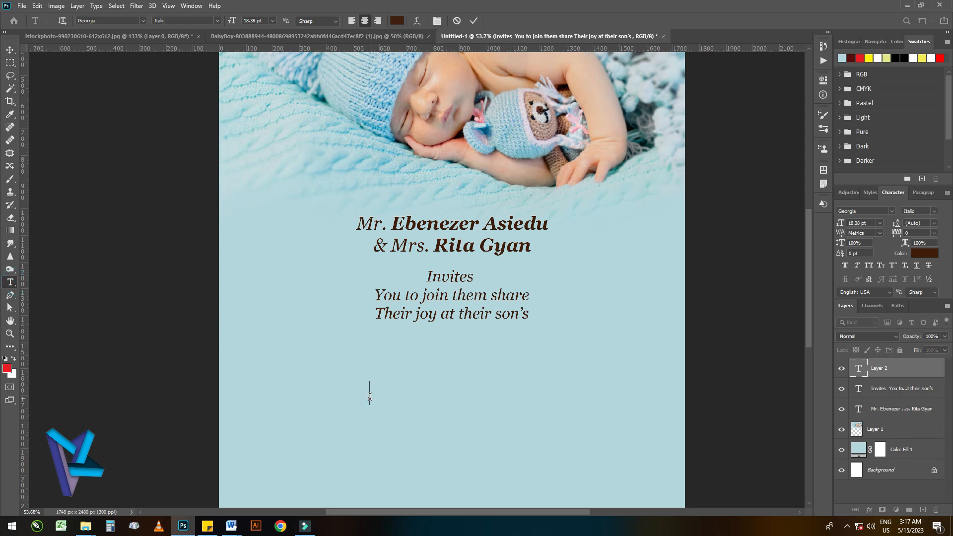
pyautogui.write('Namirg')
# Step: Set the "Naming" text to the hello honey - Personal Use Regular font
pyautogui.hotkey('ctrl', 'a')
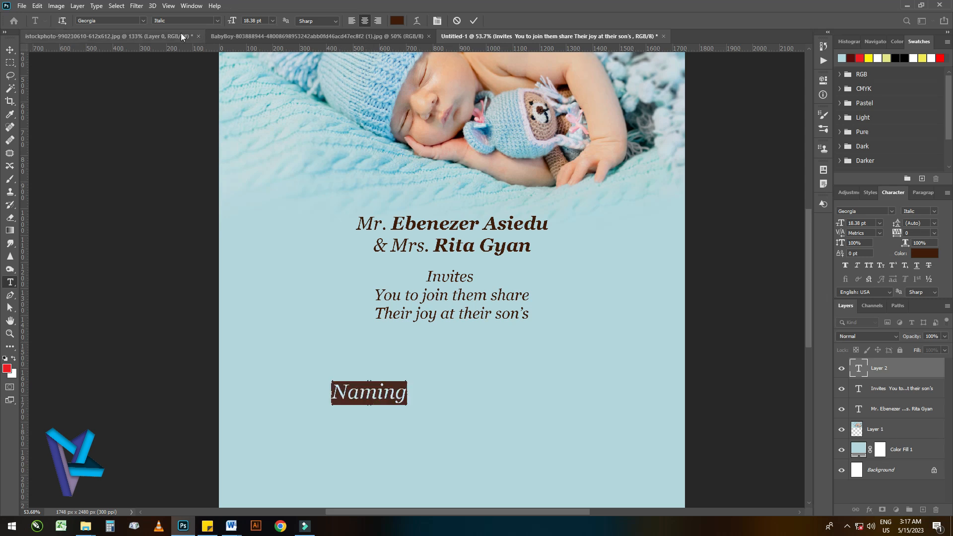
pyautogui.click(105, 21)
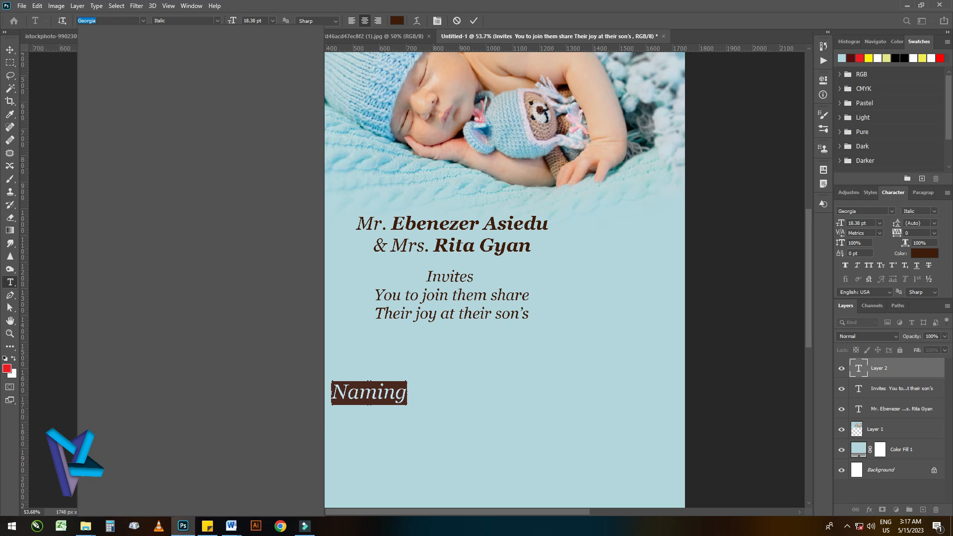
pyautogui.write('ello')
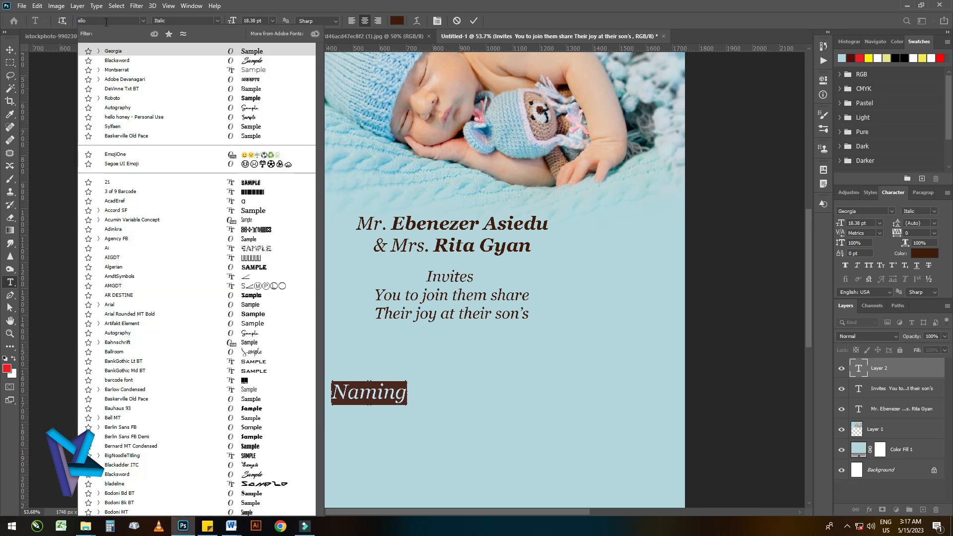
pyautogui.moveTo(106, 22); pyautogui.dragTo(62, 24)
pyautogui.write('he')
pyautogui.click(106, 19)
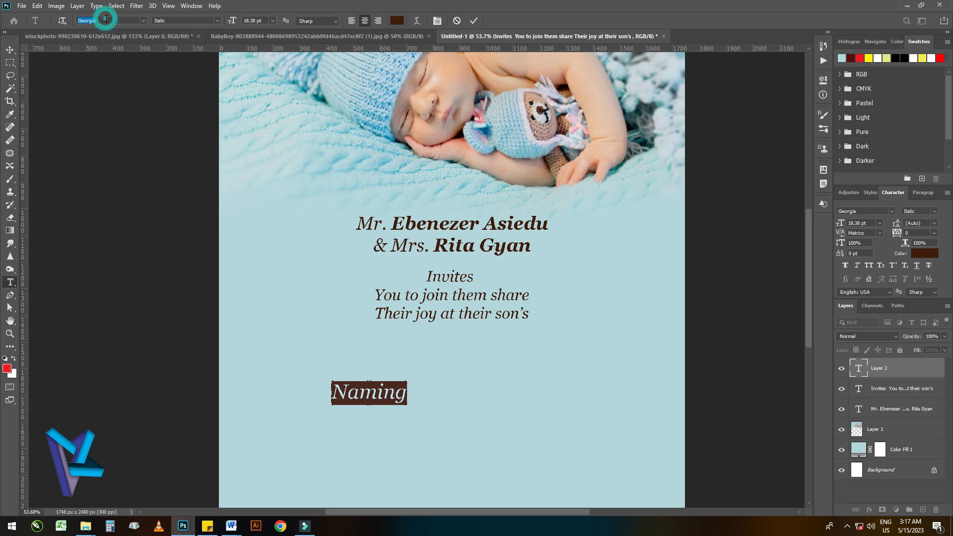
pyautogui.write('hello')
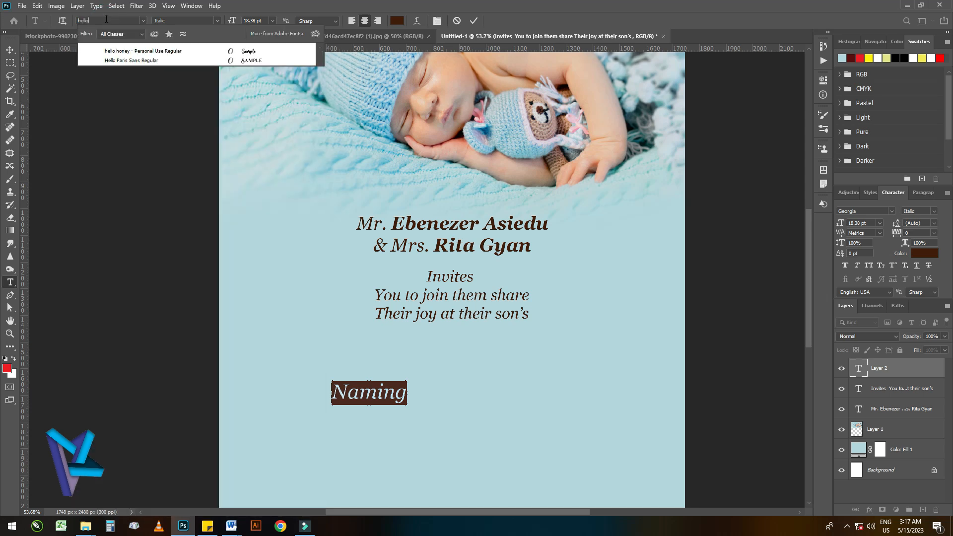
pyautogui.click(142, 51)
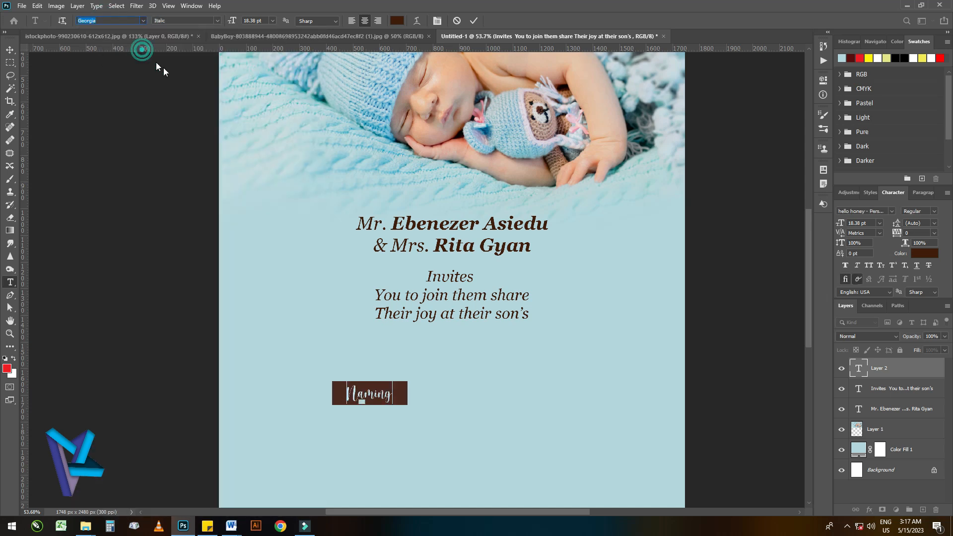
# Step: Scale the "Naming" text up to about 95.75 pt and centre it beneath the "Invites..." text
pyautogui.click(10, 50)
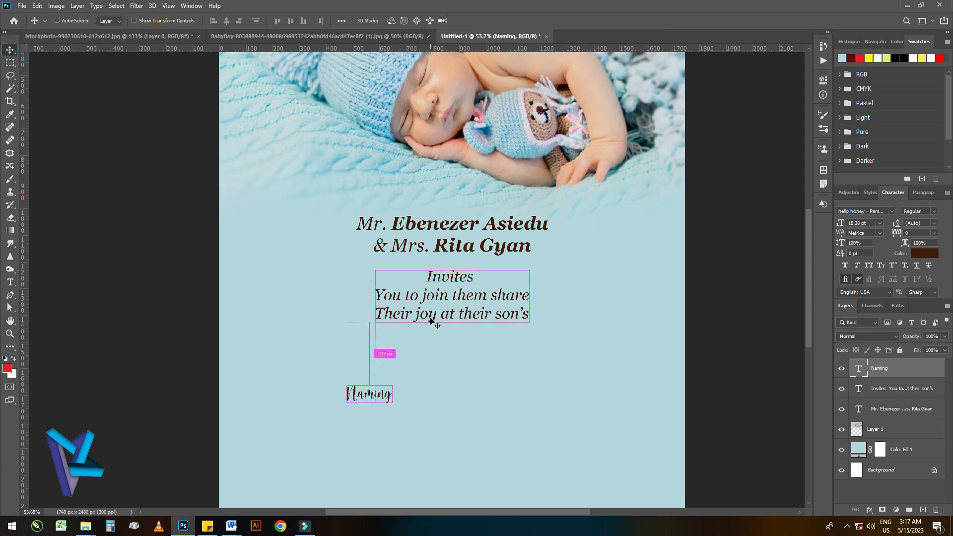
pyautogui.hotkey('ctrl', 't')
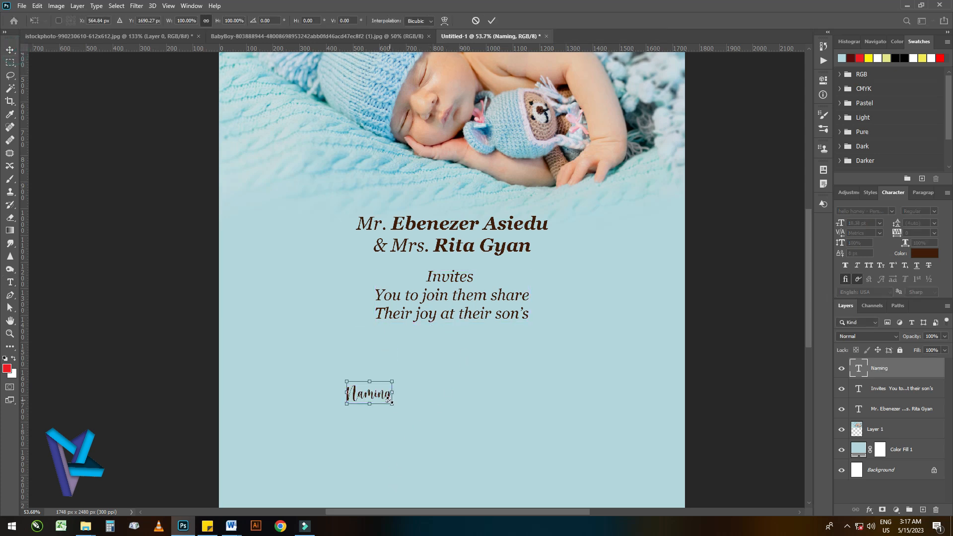
pyautogui.moveTo(392, 404); pyautogui.dragTo(506, 460)
pyautogui.scroll(-3, 438, 367)
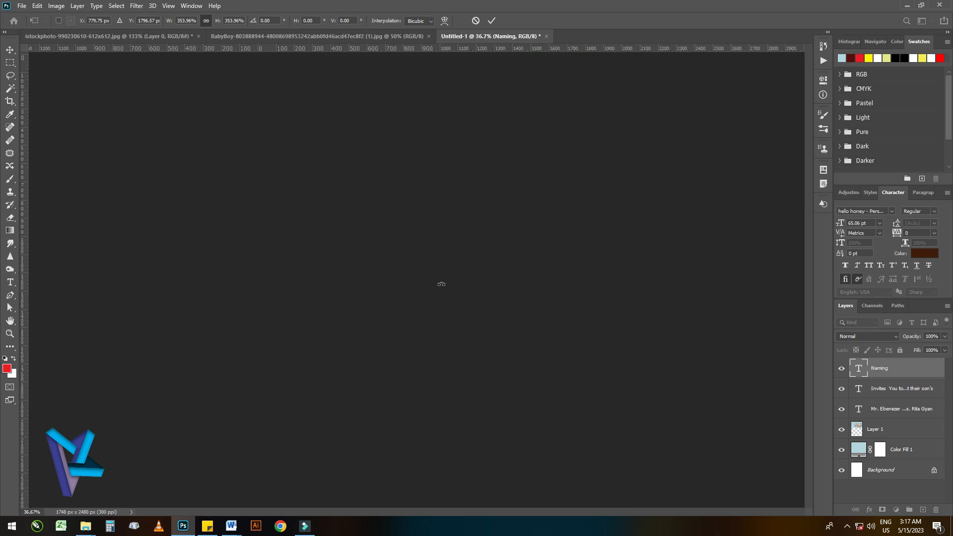
pyautogui.moveTo(450, 390); pyautogui.dragTo(474, 394)
pyautogui.moveTo(419, 358)
pyautogui.mouseDown()
pyautogui.moveTo(424, 365)
pyautogui.moveTo(425, 347)
pyautogui.mouseUp()
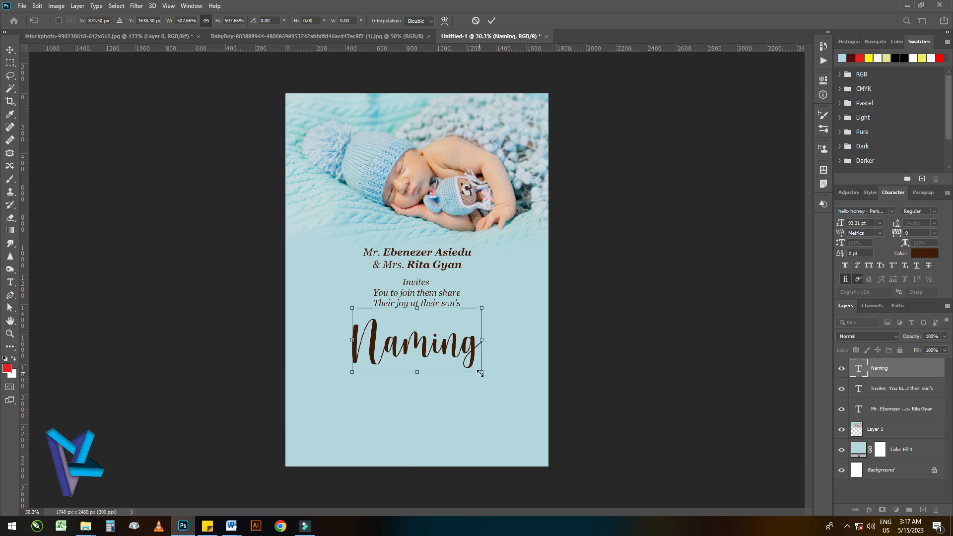
pyautogui.moveTo(482, 373); pyautogui.dragTo(486, 377)
pyautogui.press('Return')
# Step: Add a new text layer reading "CEREMONY" in the empty area below "Naming"
pyautogui.click(16, 285)
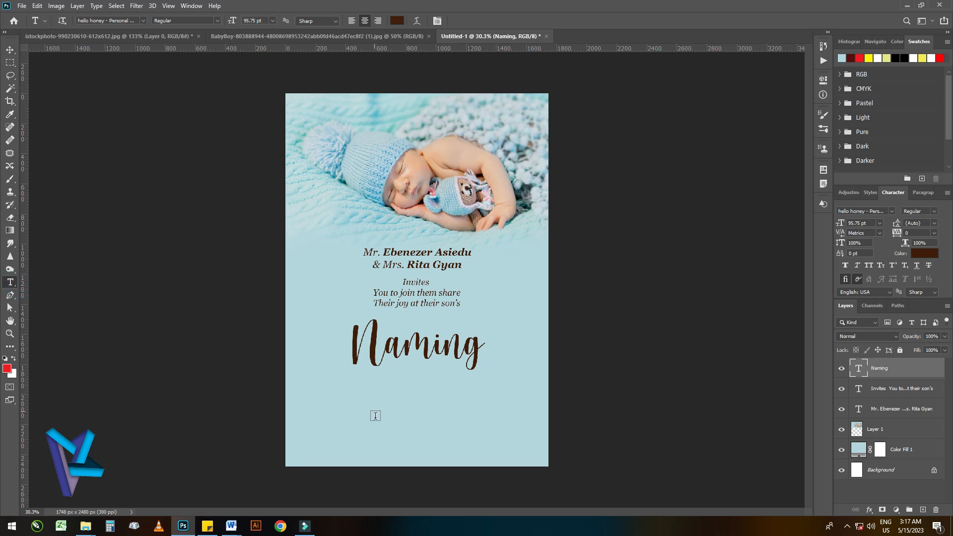
pyautogui.click(375, 424)
pyautogui.write('CEREMONY')
pyautogui.hotkey('ctrl', 'a')
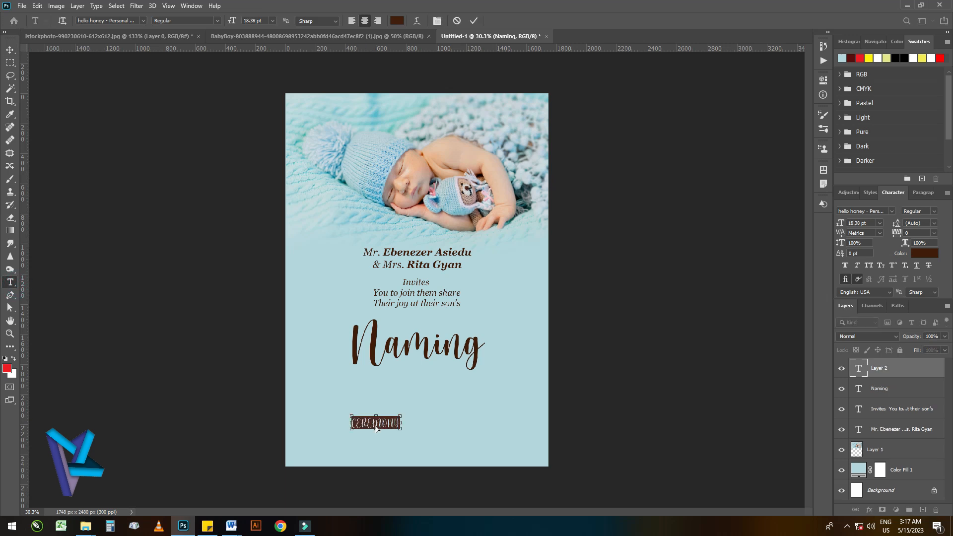
# Step: Set the "CEREMONY" text to Georgia Regular and move it up directly beneath "Naming"
pyautogui.click(106, 20)
pyautogui.write('GEOR')
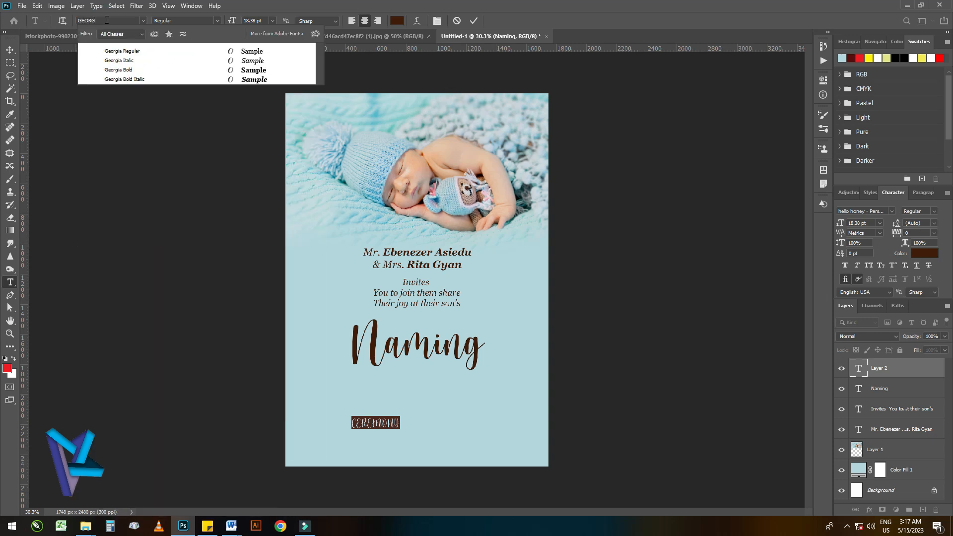
pyautogui.write('G')
pyautogui.click(143, 50)
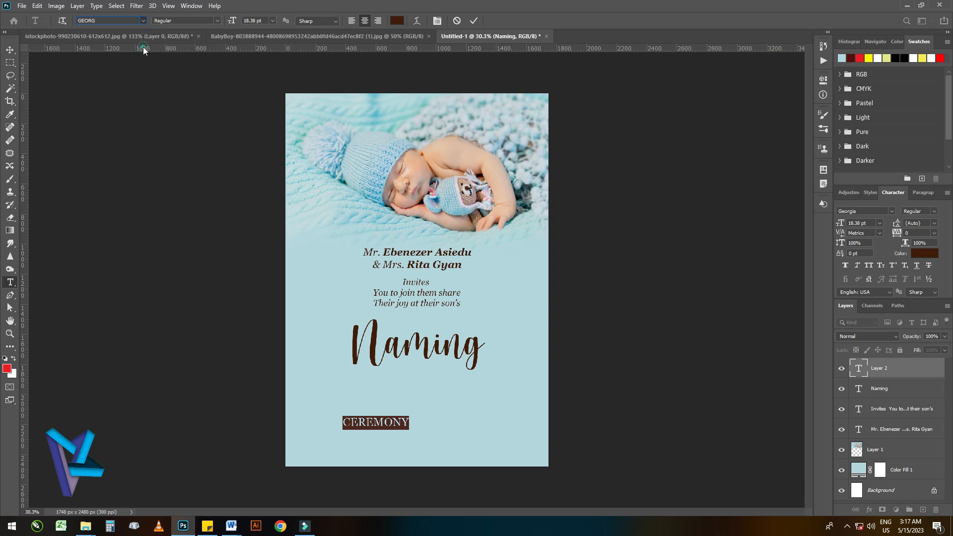
pyautogui.click(10, 51)
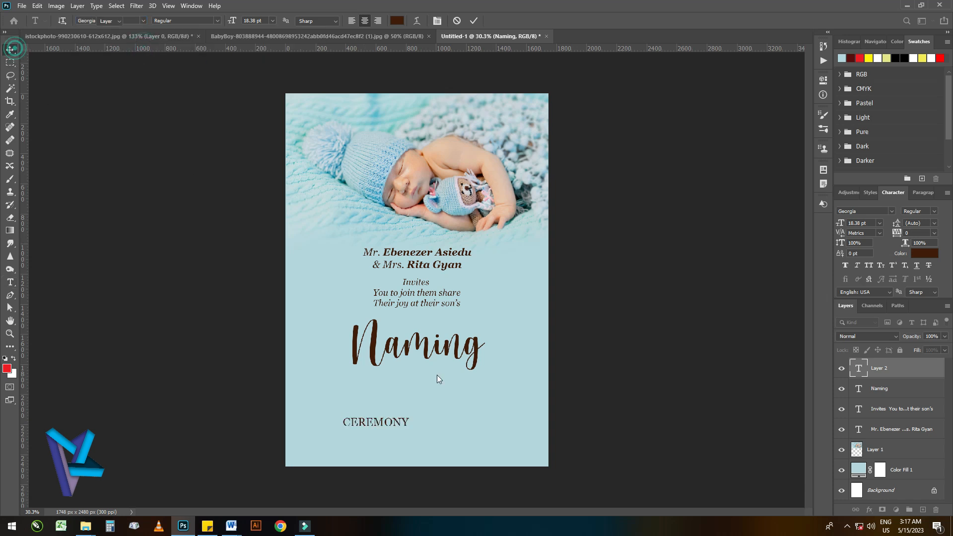
pyautogui.moveTo(385, 424); pyautogui.dragTo(425, 376)
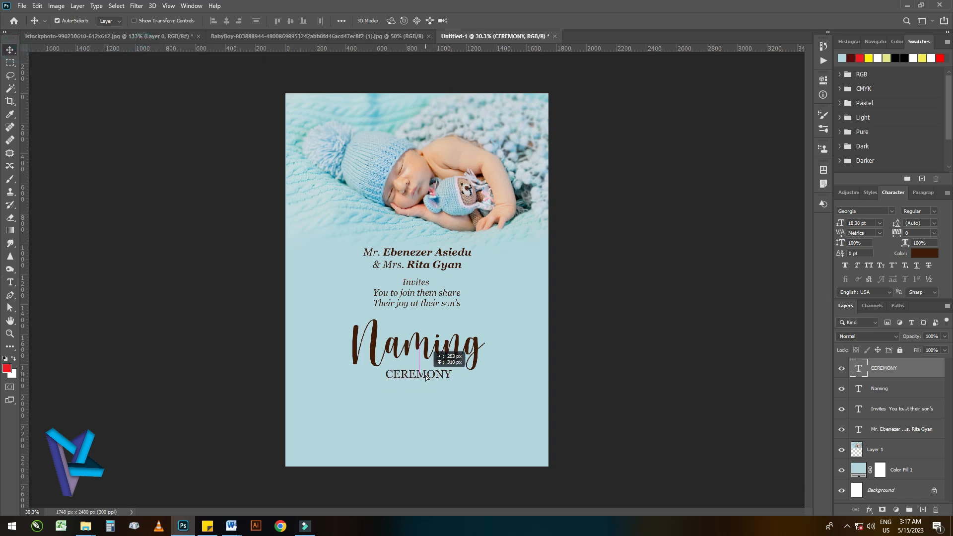
# Step: Set the letter tracking of the "CEREMONY" text to 140
pyautogui.scroll(3, 425, 376)
pyautogui.scroll(2, 509, 380)
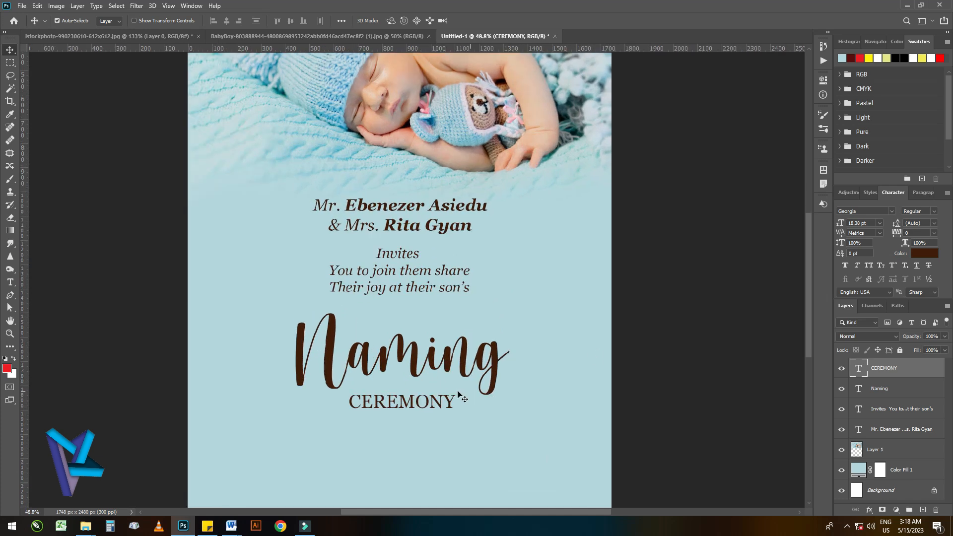
pyautogui.click(906, 232)
pyautogui.write('60')
pyautogui.press('Return')
pyautogui.press('Up')
pyautogui.press('Up')
pyautogui.press('Up')
pyautogui.press('Up')
pyautogui.press('Up')
pyautogui.press('Up')
pyautogui.press('Up')
pyautogui.press('Up')
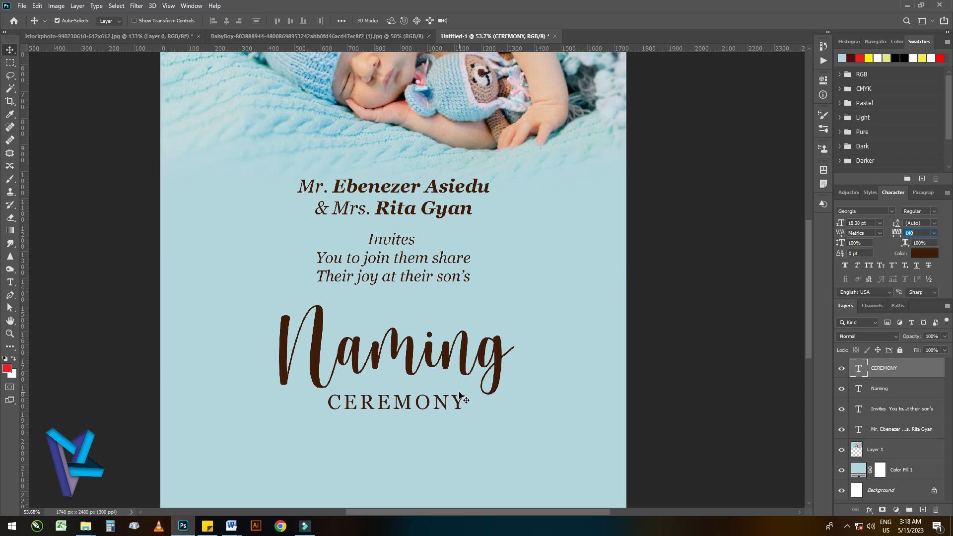
# Step: Scale "CEREMONY" down to about 91% and tuck it close under "Naming", beside the tail of the "g"
pyautogui.hotkey('ctrl', 't')
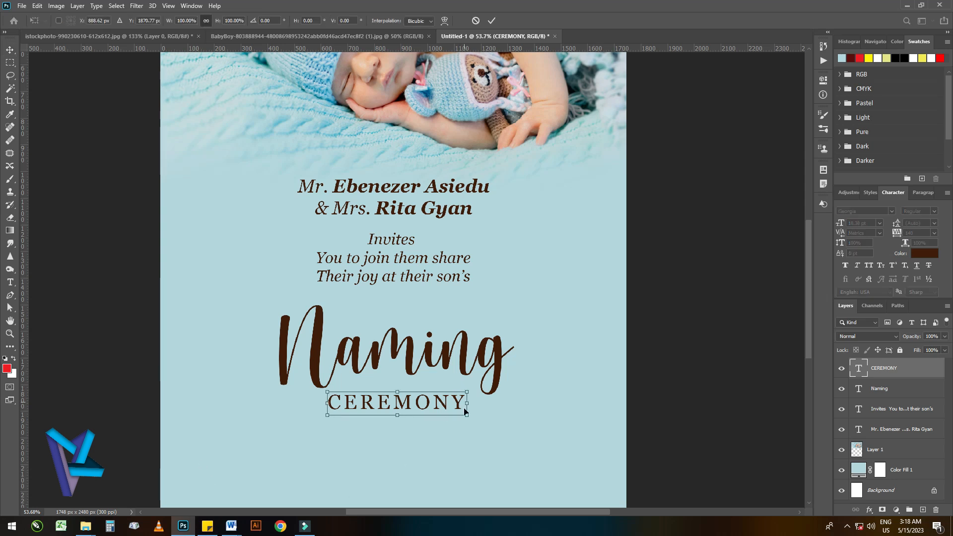
pyautogui.moveTo(467, 419); pyautogui.dragTo(424, 397)
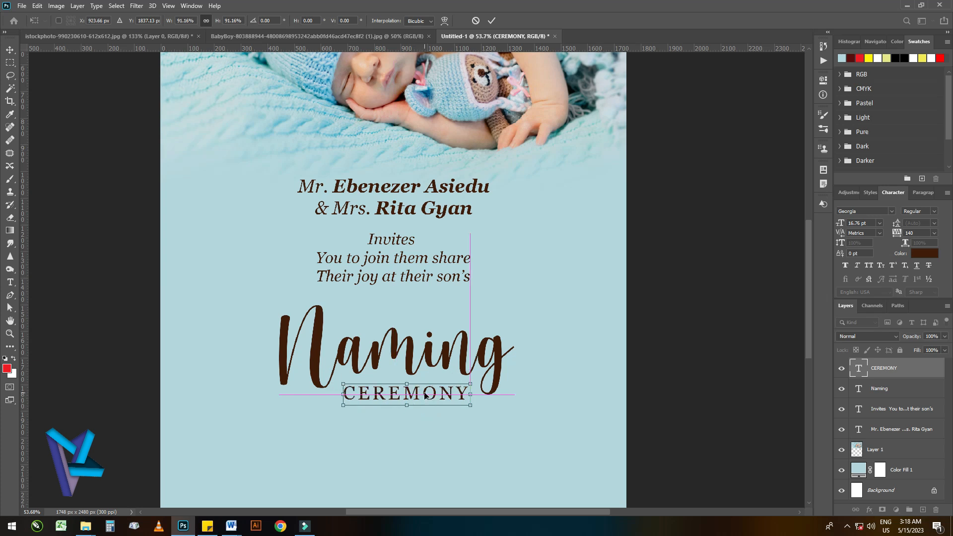
pyautogui.press('Return')
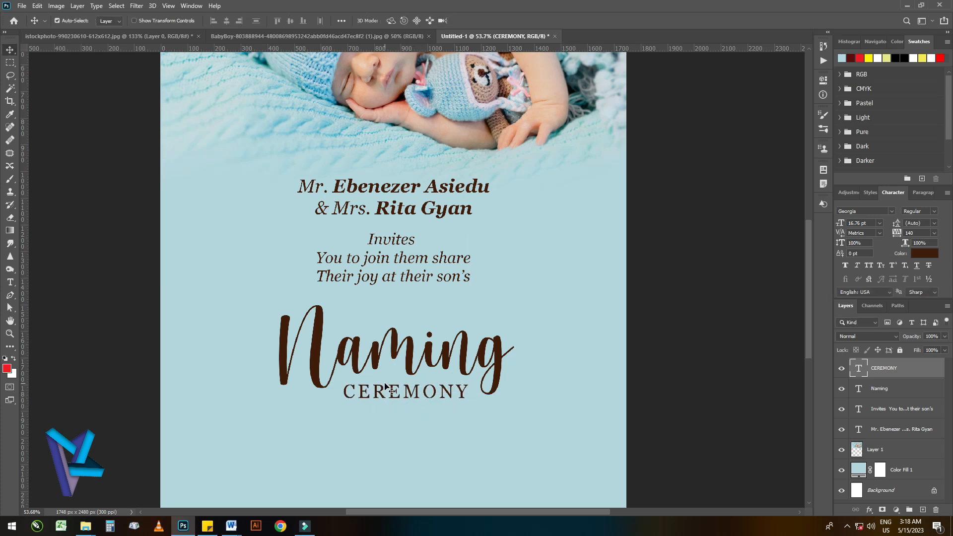
# Step: Bring the baby crib picture from the istockphoto document into the invitation, scaled to about 41% and placed above the "a" of "Naming"
pyautogui.scroll(-1, 384, 386)
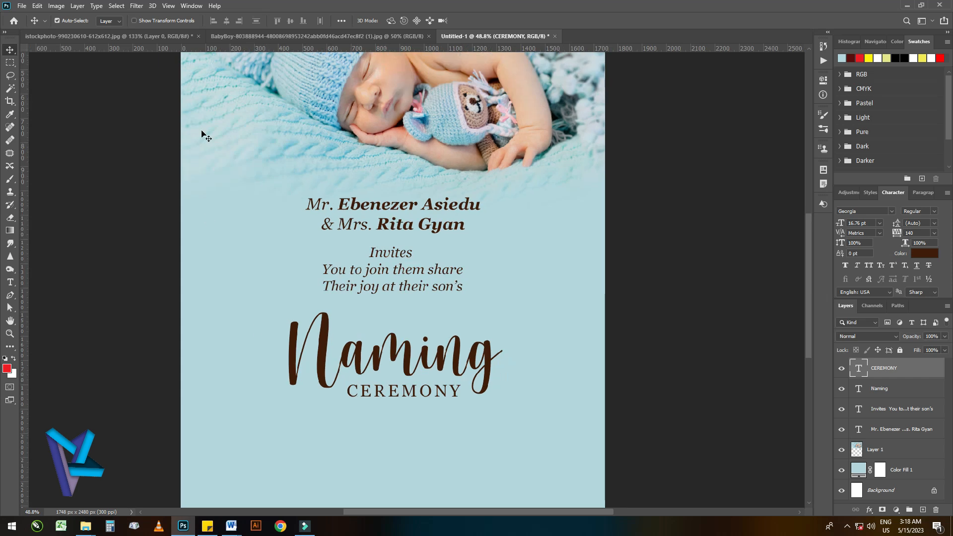
pyautogui.click(148, 37)
pyautogui.moveTo(362, 285); pyautogui.dragTo(360, 331)
pyautogui.hotkey('ctrl', 't')
pyautogui.moveTo(398, 299)
pyautogui.mouseDown()
pyautogui.moveTo(367, 323)
pyautogui.moveTo(396, 327)
pyautogui.moveTo(403, 288)
pyautogui.moveTo(391, 295)
pyautogui.mouseUp()
pyautogui.scroll(2, 343, 348)
pyautogui.scroll(2, 342, 349)
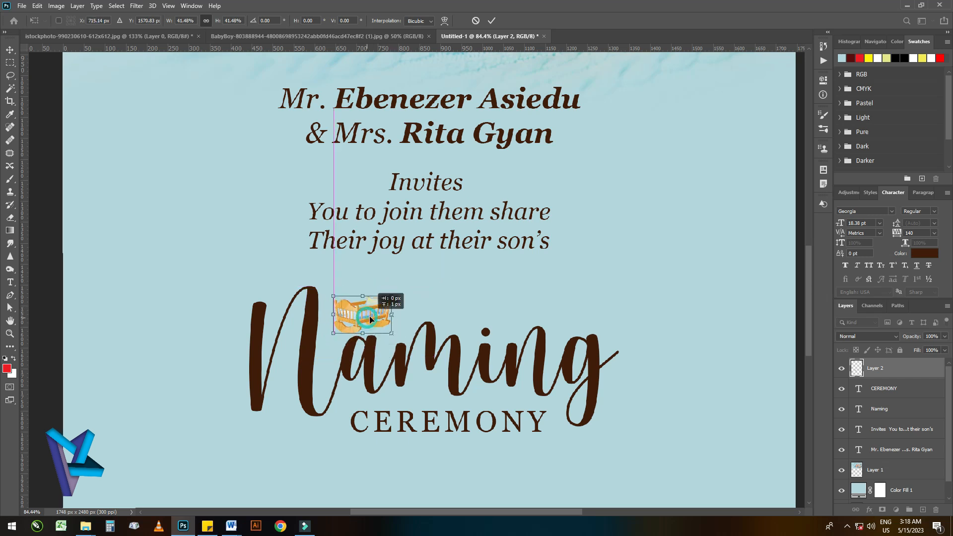
pyautogui.press('Return')
pyautogui.scroll(-1, 340, 311)
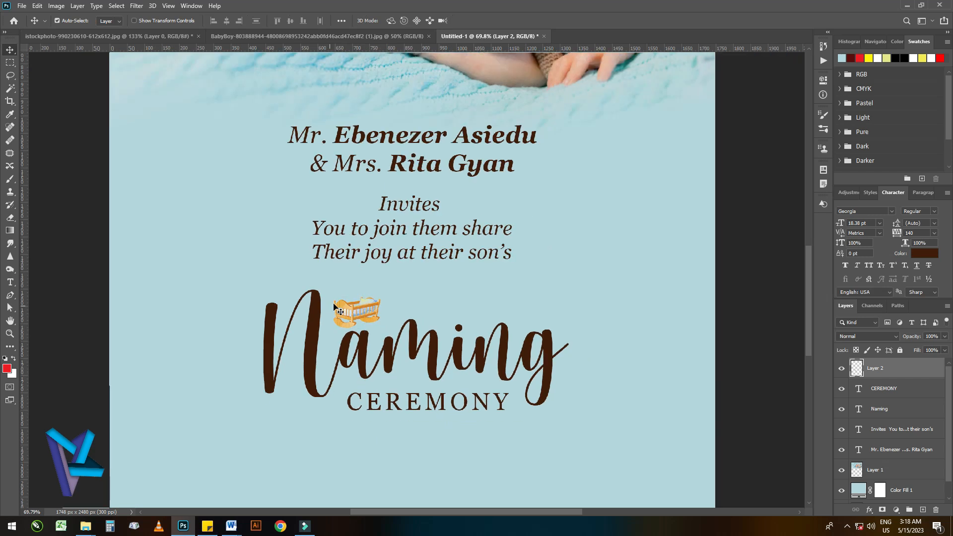
# Step: Enlarge the "Naming" text and the crib picture together slightly
pyautogui.scroll(-4, 340, 311)
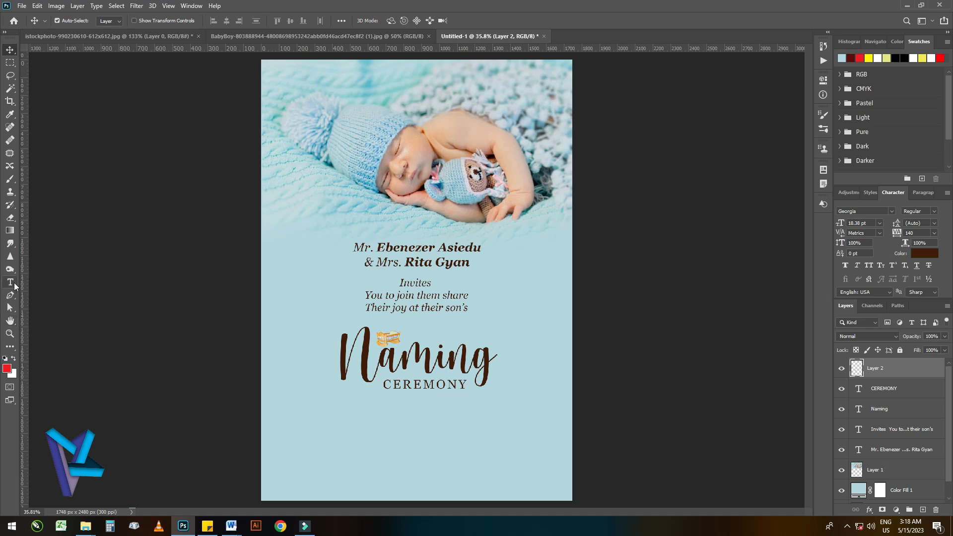
pyautogui.keyDown('shift'); pyautogui.click(392, 361); pyautogui.keyUp('shift')
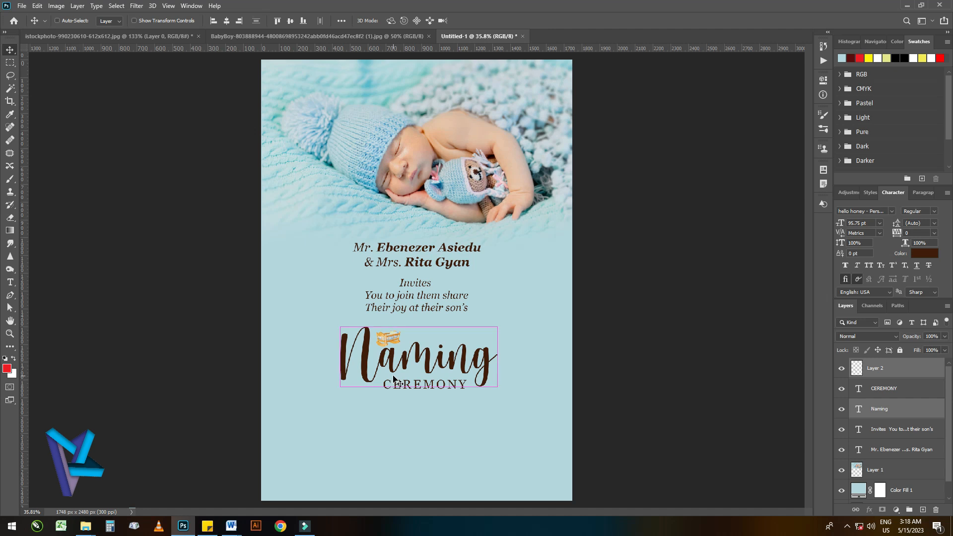
pyautogui.hotkey('ctrl', 't')
pyautogui.moveTo(502, 327); pyautogui.dragTo(507, 325)
pyautogui.press('Return')
# Step: Move the parents' names up slightly, then scale the "Invites..." text down to 12.62 pt and raise it closer beneath them
pyautogui.click(416, 253)
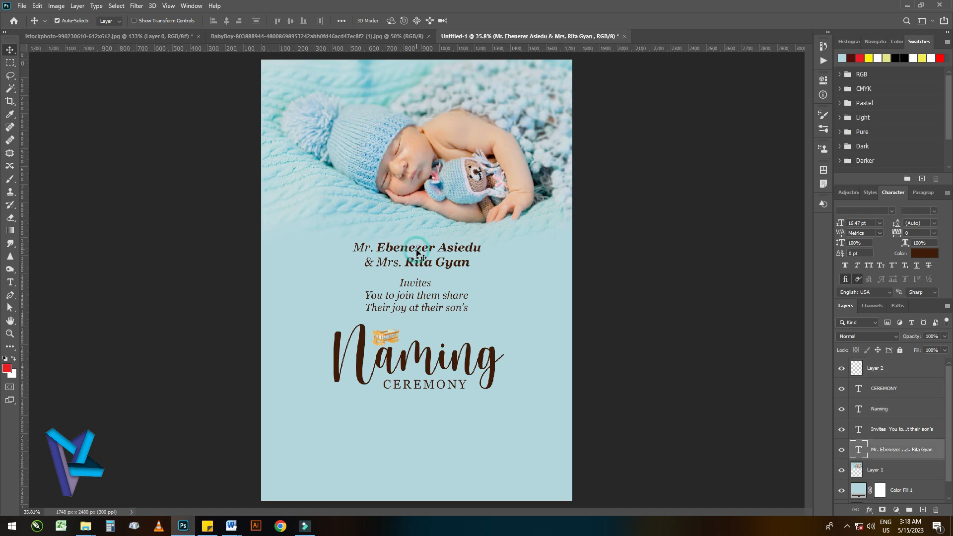
pyautogui.moveTo(417, 253); pyautogui.dragTo(417, 245)
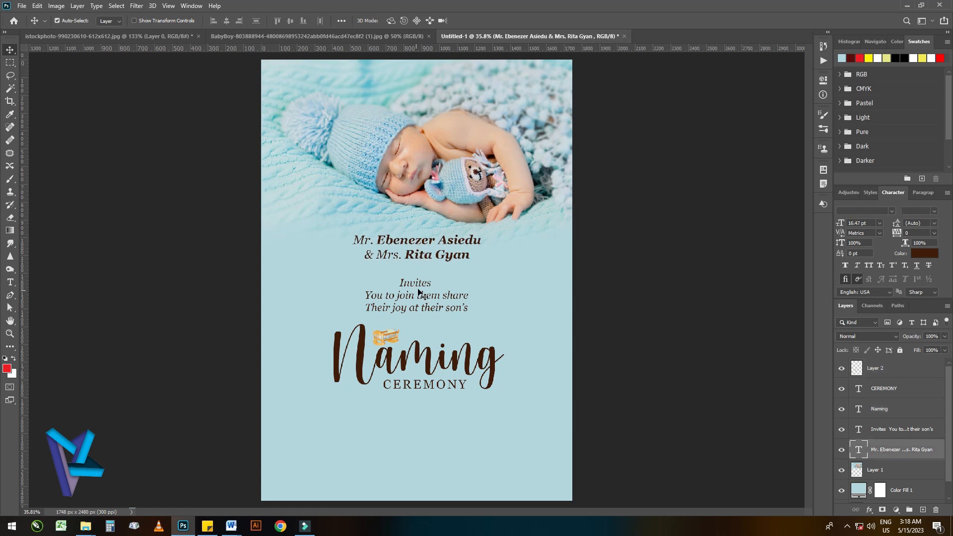
pyautogui.click(420, 289)
pyautogui.hotkey('ctrl', 't')
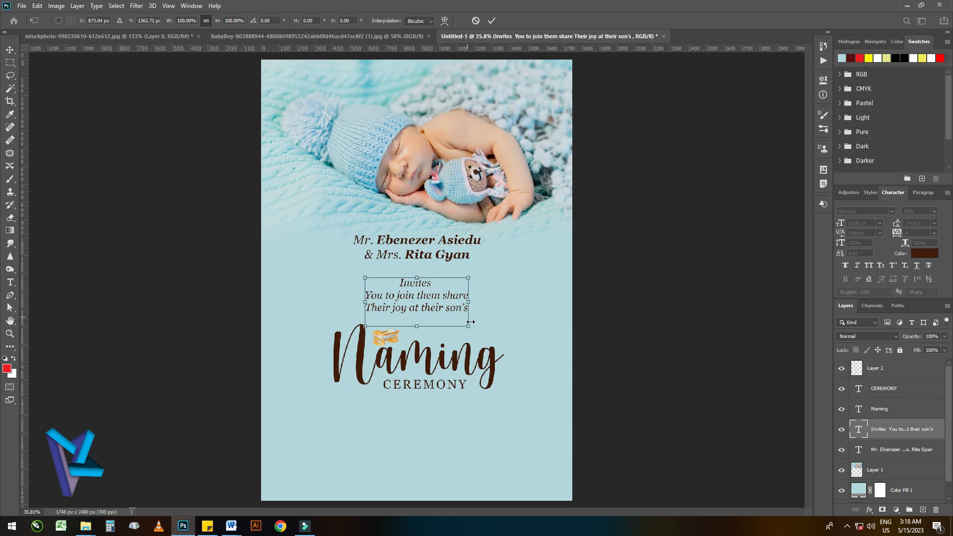
pyautogui.moveTo(468, 328); pyautogui.dragTo(464, 325)
pyautogui.press('Return')
pyautogui.hotkey('shift', 'Up')
pyautogui.hotkey('shift', 'Up')
pyautogui.hotkey('shift', 'Up')
pyautogui.hotkey('shift', 'Up')
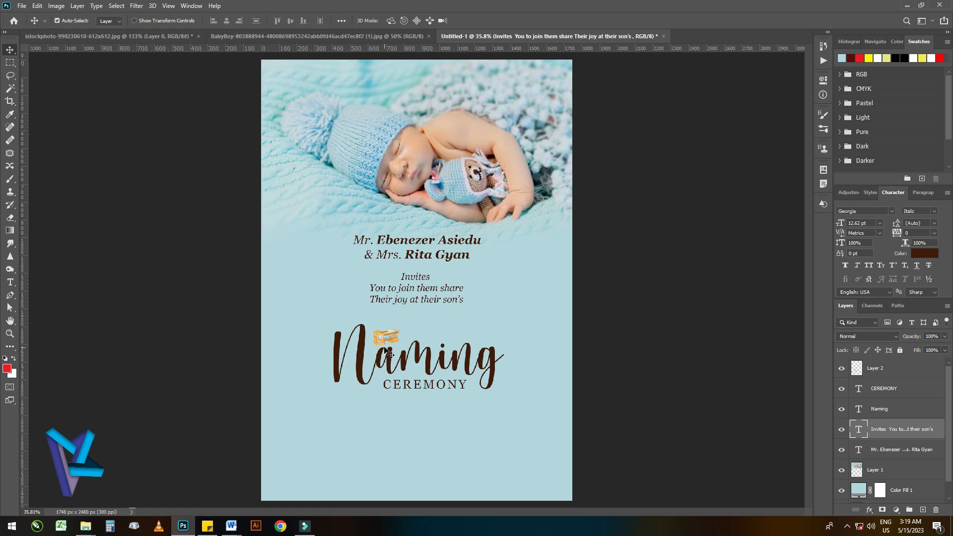
# Step: Select the crib picture, "Naming" and "CEREMONY" together and nudge them up towards the "Invites..." text
pyautogui.click(388, 336)
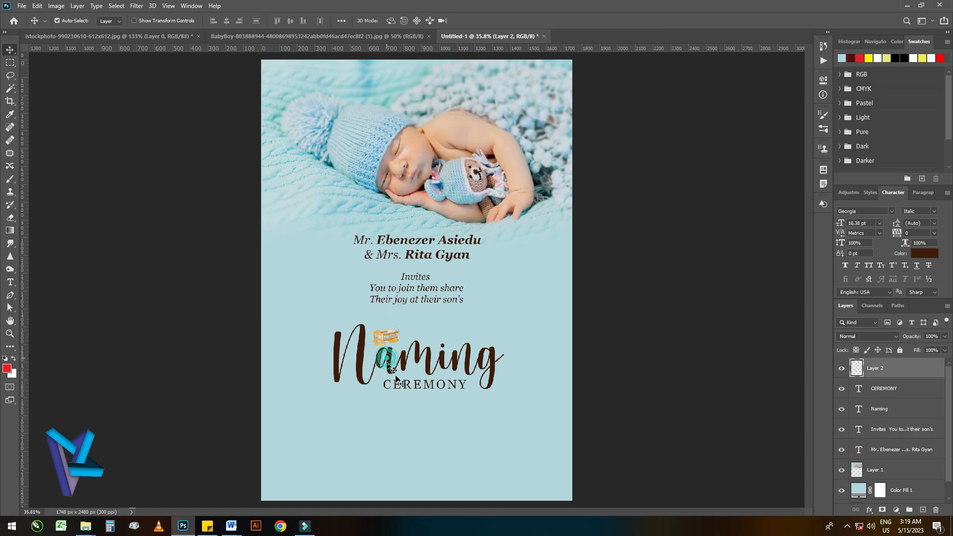
pyautogui.keyDown('shift'); pyautogui.click(390, 364); pyautogui.keyUp('shift')
pyautogui.keyDown('shift'); pyautogui.click(406, 386); pyautogui.keyUp('shift')
pyautogui.hotkey('shift', 'Up')
pyautogui.hotkey('shift', 'Up')
pyautogui.hotkey('shift', 'Up')
pyautogui.press('Up')
pyautogui.press('Up')
pyautogui.press('Up')
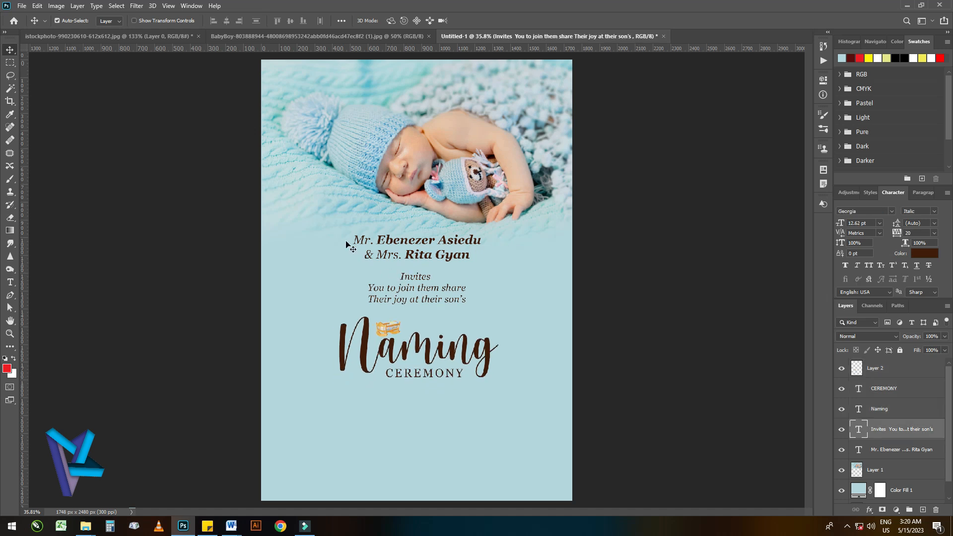
# Step: Select the baby photo, all text layers and the crib, and shift them up together to free space at the page bottom
pyautogui.moveTo(194, 106); pyautogui.dragTo(570, 387)
pyautogui.hotkey('shift', 'Up')
pyautogui.hotkey('shift', 'Up')
pyautogui.hotkey('shift', 'Up')
pyautogui.hotkey('shift', 'Up')
pyautogui.hotkey('shift', 'Up')
pyautogui.hotkey('shift', 'Up')
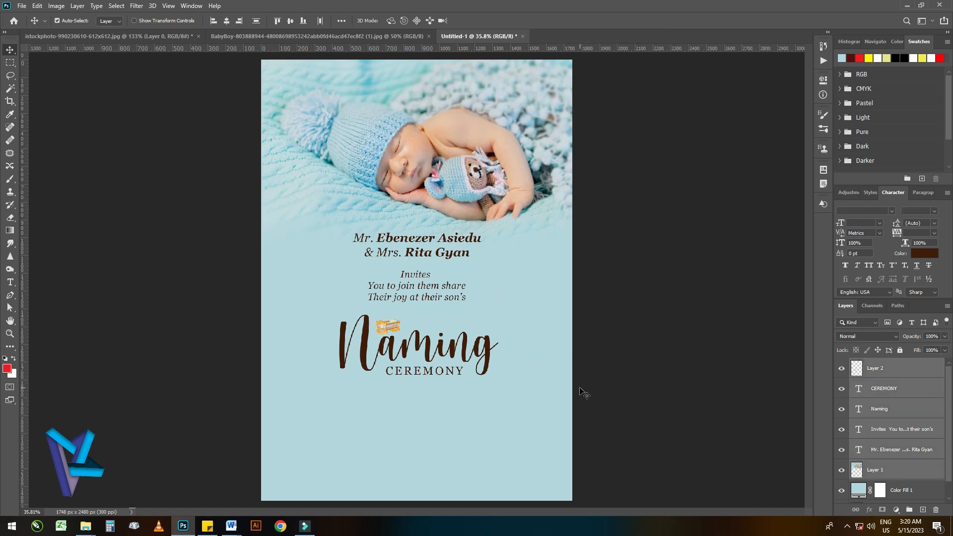
pyautogui.hotkey('shift', 'Up')
pyautogui.hotkey('shift', 'Up')
pyautogui.hotkey('shift', 'Up')
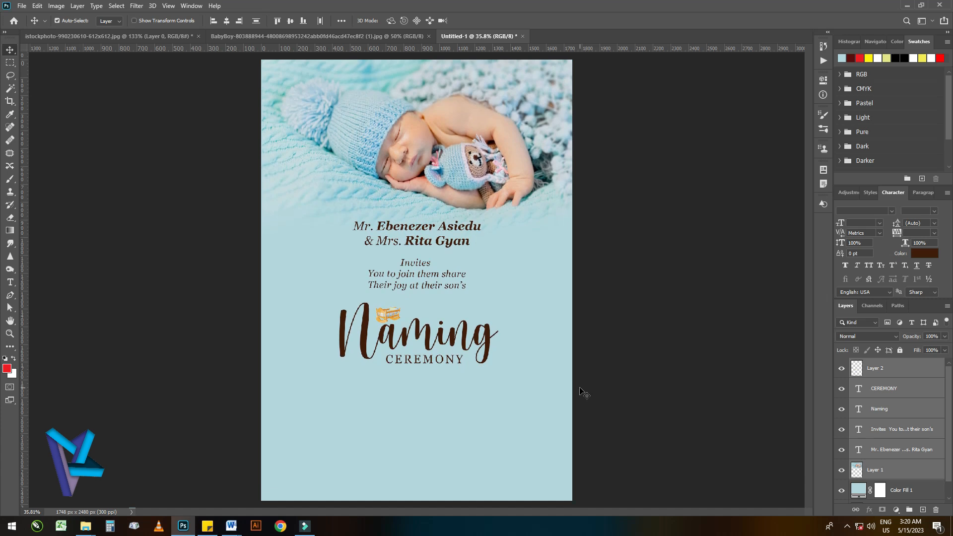
pyautogui.press('Up')
pyautogui.press('Up')
pyautogui.press('Up')
pyautogui.press('Up')
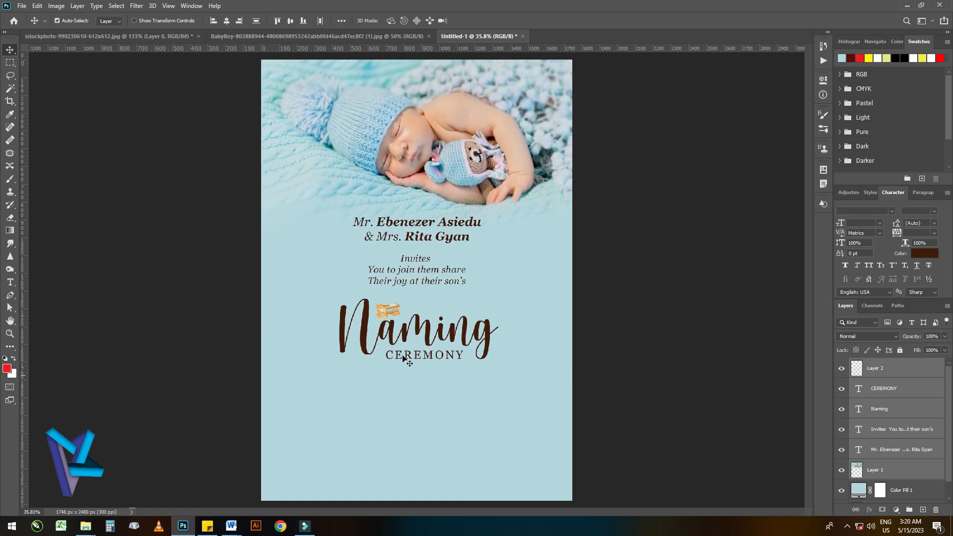
pyautogui.click(327, 405)
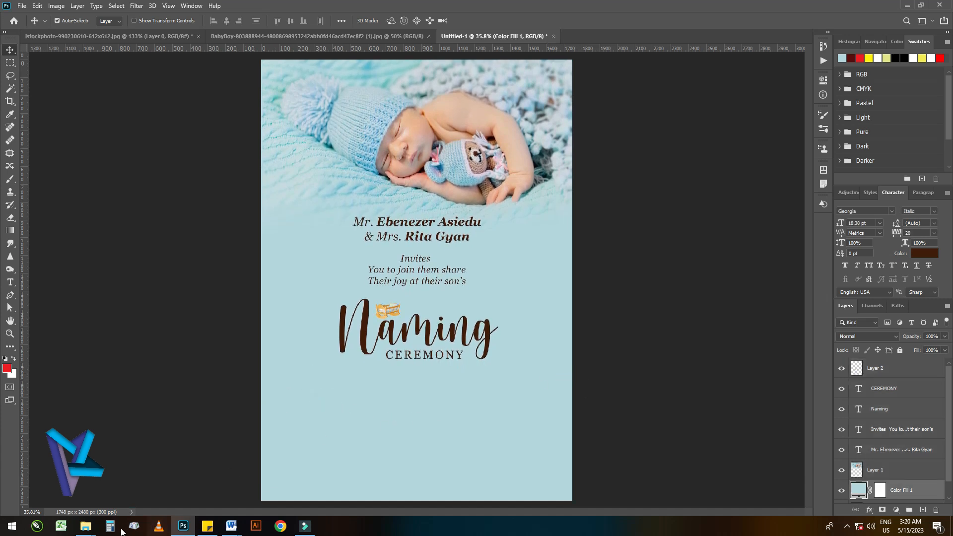
# Step: Switch to the Document2 Word document and change "At 9:30am" to "at 9:30am"
pyautogui.moveTo(230, 526)
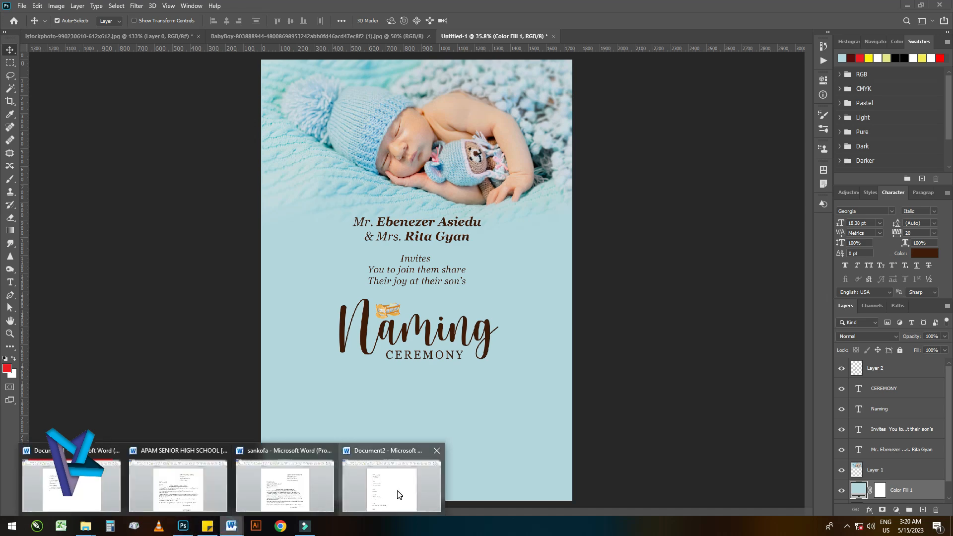
pyautogui.click(396, 491)
pyautogui.click(322, 291)
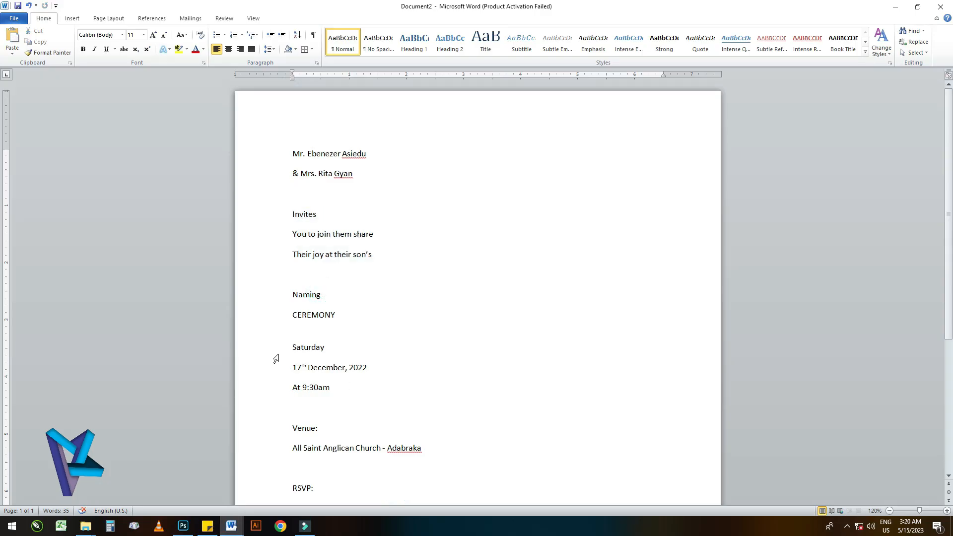
pyautogui.moveTo(277, 352); pyautogui.dragTo(278, 395)
pyautogui.click(293, 389)
pyautogui.press('Delete')
pyautogui.write('A')
pyautogui.press('Delete')
pyautogui.write('a')
# Step: Copy the three lines "Saturday", "17th December, 2022" and "at 9:30am" from the Word document
pyautogui.moveTo(282, 348); pyautogui.dragTo(283, 397)
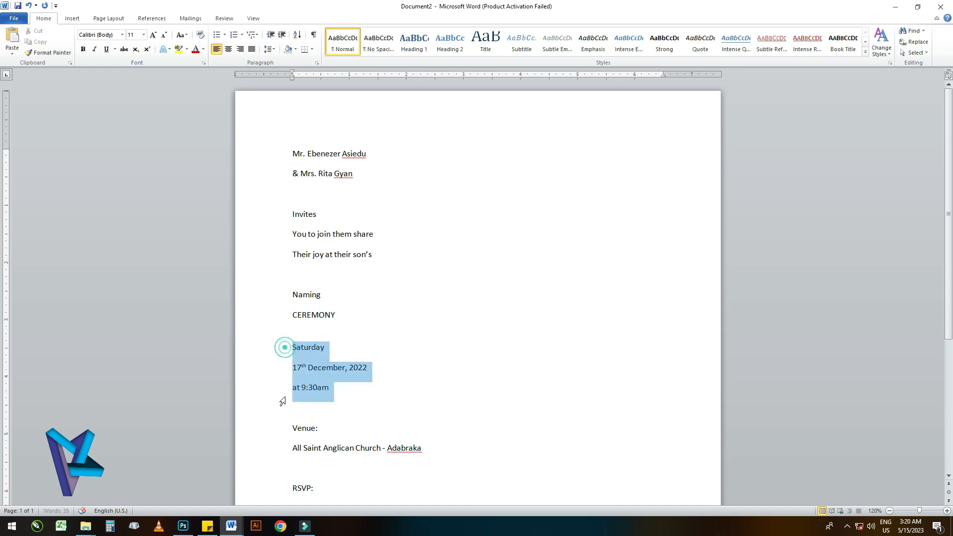
pyautogui.rightClick(308, 397)
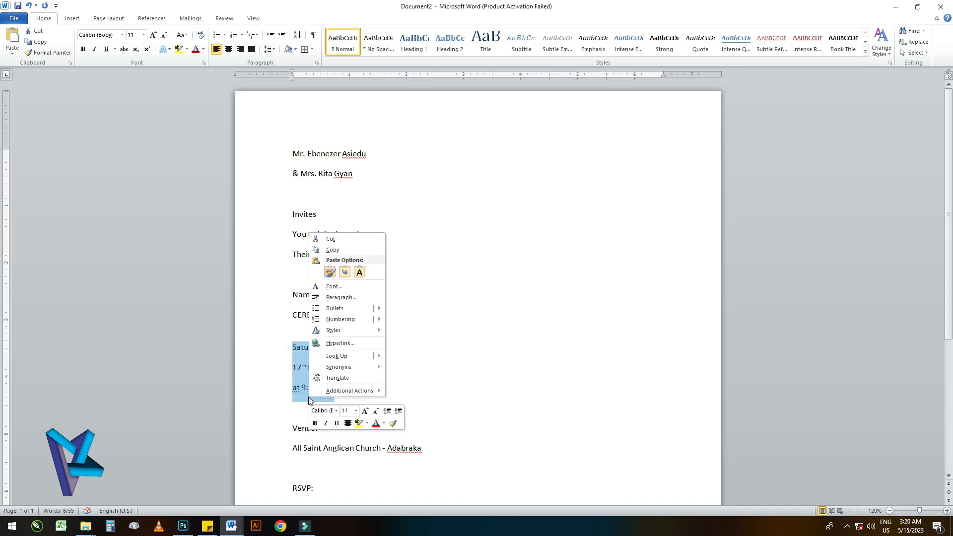
pyautogui.click(333, 248)
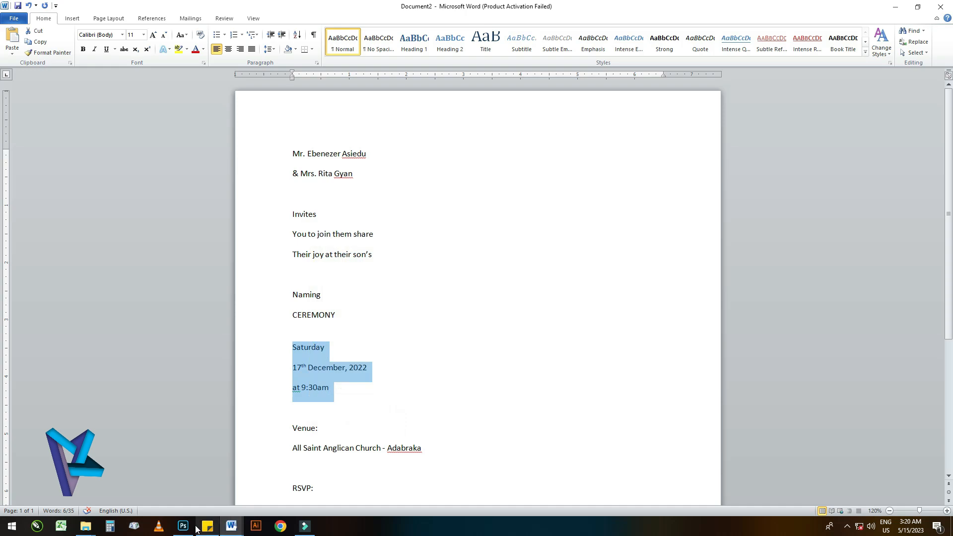
# Step: Switch to Photoshop and paste the copied day, date and time as a new text layer below "CEREMONY"
pyautogui.click(182, 525)
pyautogui.click(10, 282)
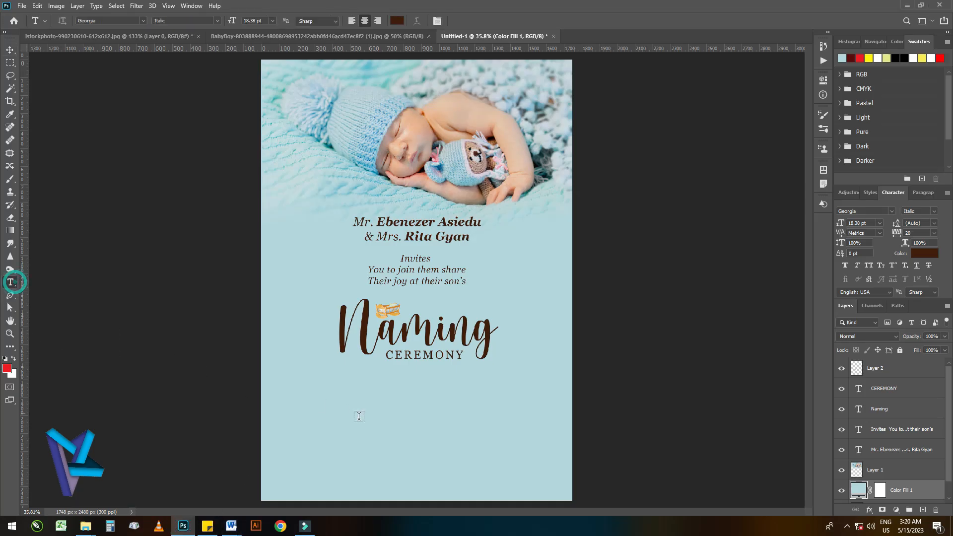
pyautogui.click(363, 419)
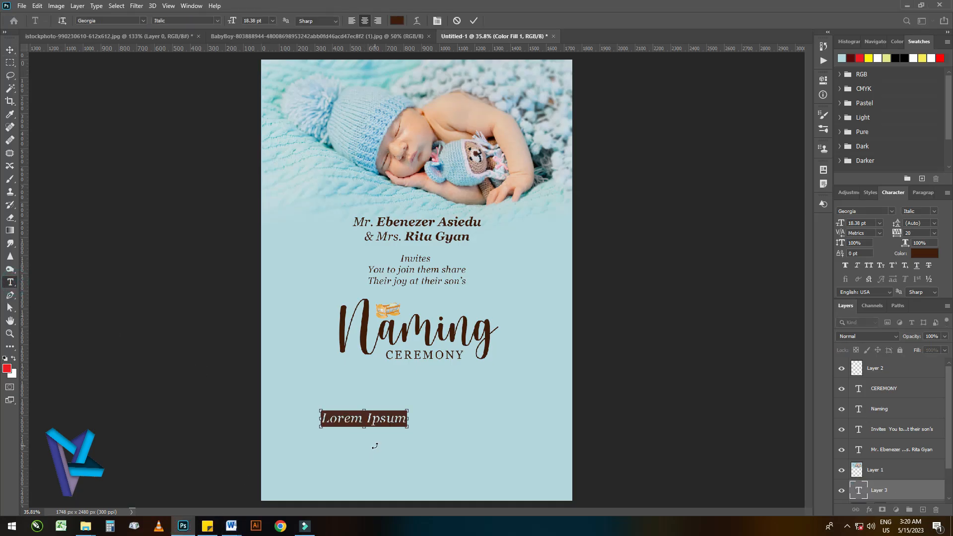
pyautogui.hotkey('ctrl', 'v')
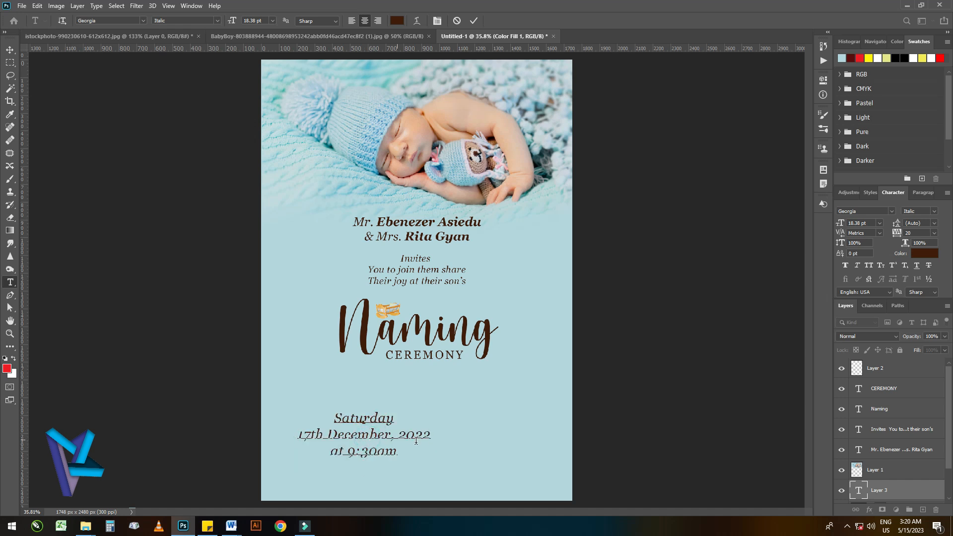
# Step: Set the "17th December, 2022" line to Georgia Bold
pyautogui.moveTo(433, 435); pyautogui.dragTo(287, 436)
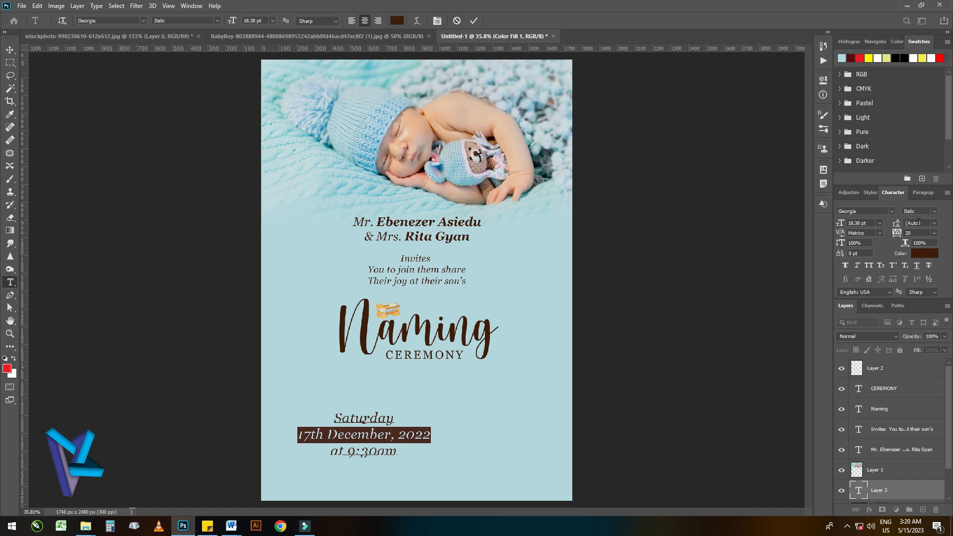
pyautogui.click(933, 213)
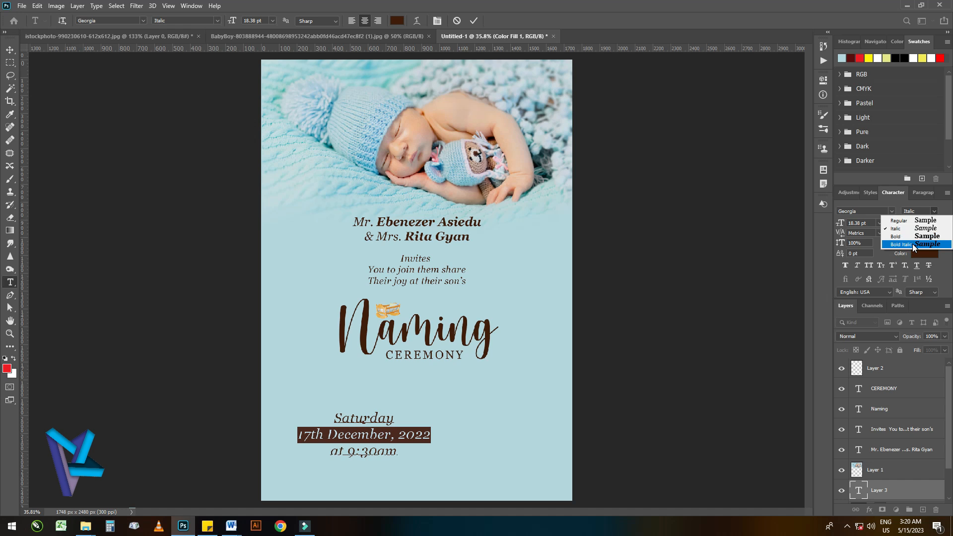
pyautogui.click(912, 236)
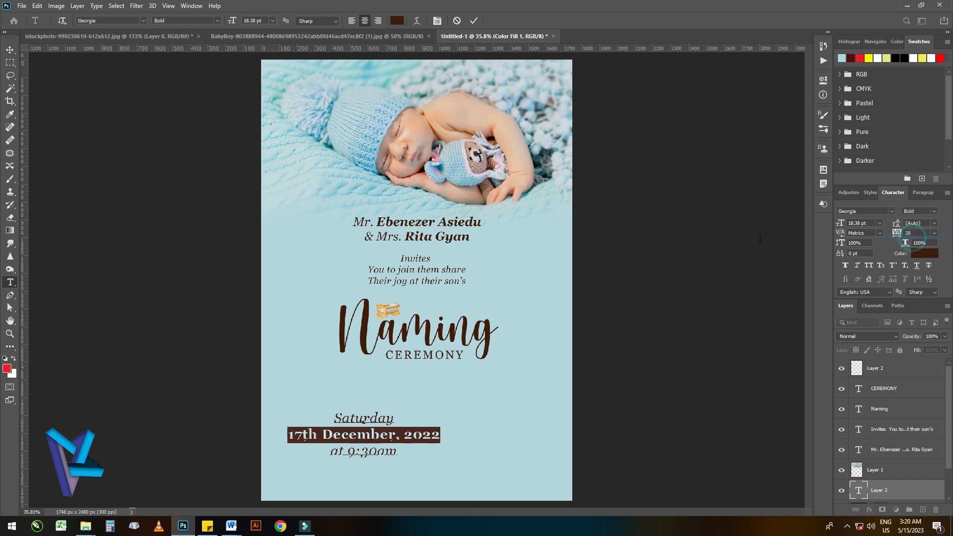
# Step: Change all three lines of the date text to the Georgia Regular style
pyautogui.hotkey('ctrl', 'a')
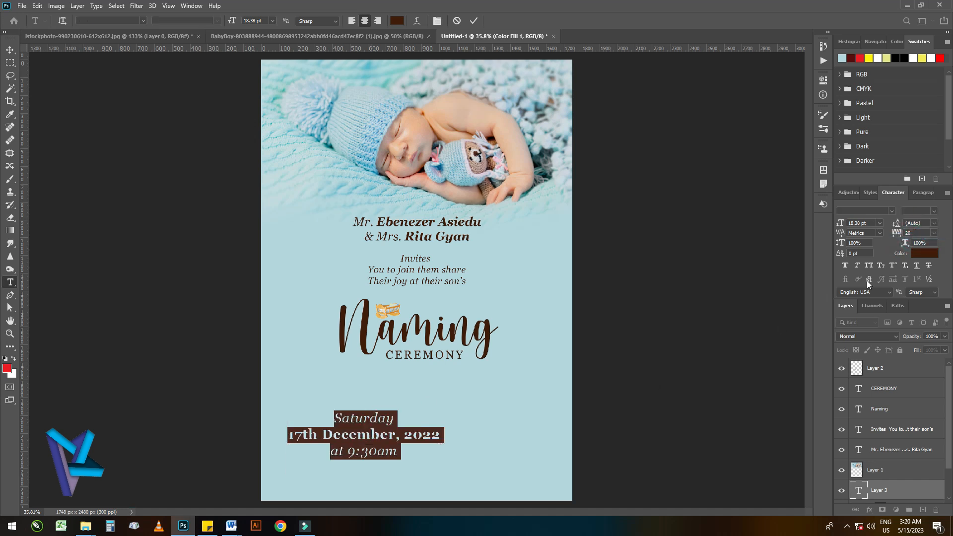
pyautogui.click(933, 213)
pyautogui.click(912, 216)
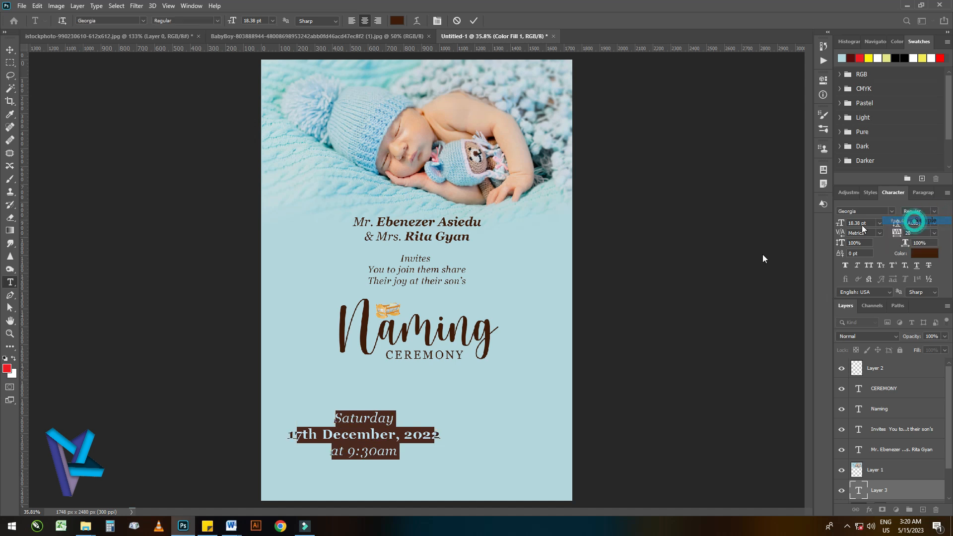
# Step: Make only the "17th December, 2022" line bold within the regular date text and finish the text edit
pyautogui.click(329, 439)
pyautogui.moveTo(300, 436); pyautogui.dragTo(271, 438)
pyautogui.click(427, 435)
pyautogui.scroll(2, 409, 439)
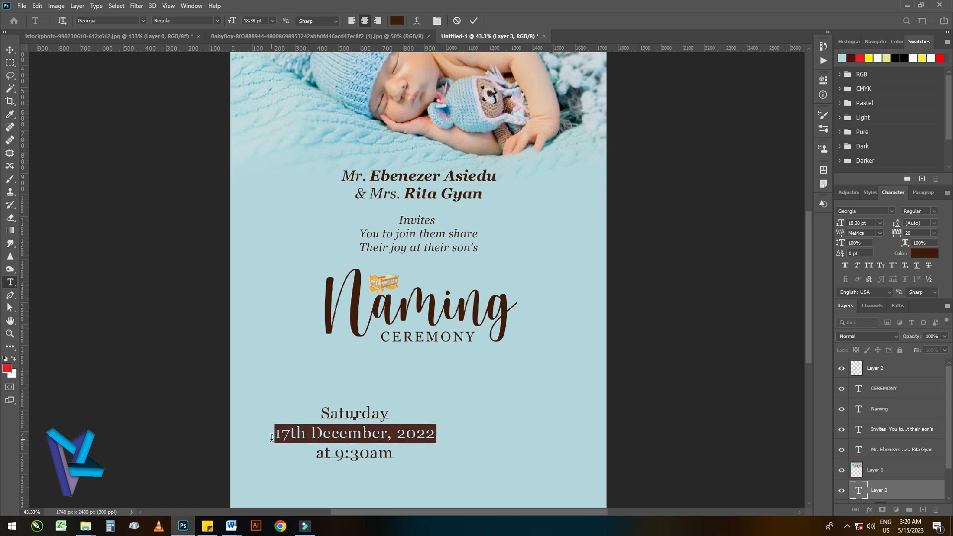
pyautogui.click(936, 213)
pyautogui.click(915, 234)
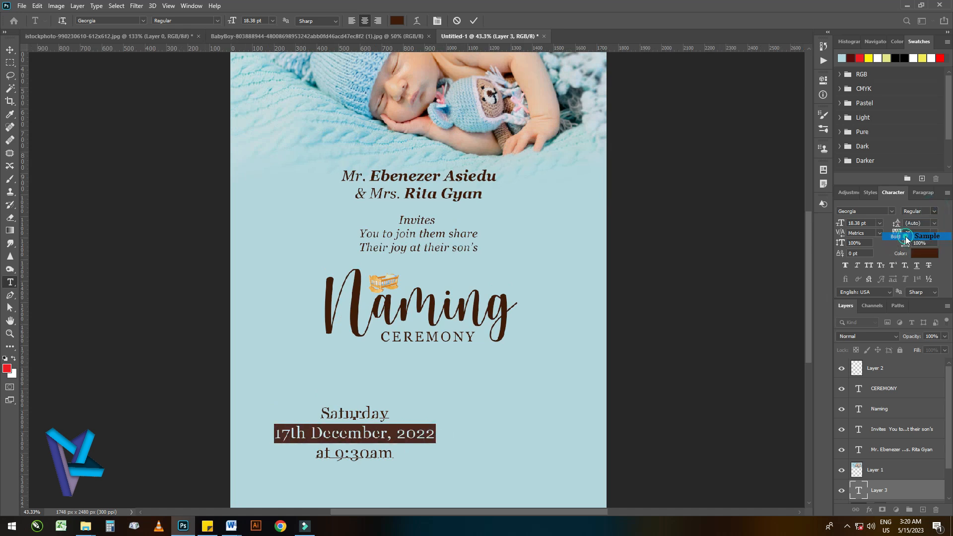
pyautogui.click(4, 51)
# Step: Scale the date text block down to about 68% and place it centred beneath "CEREMONY"
pyautogui.hotkey('ctrl', 't')
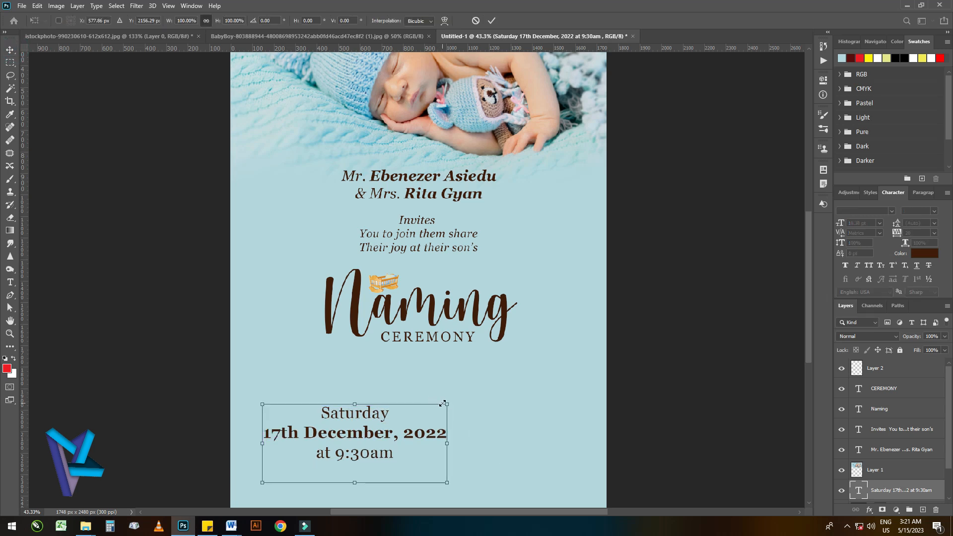
pyautogui.moveTo(445, 403)
pyautogui.mouseDown()
pyautogui.moveTo(411, 419)
pyautogui.moveTo(431, 425)
pyautogui.moveTo(440, 405)
pyautogui.mouseUp()
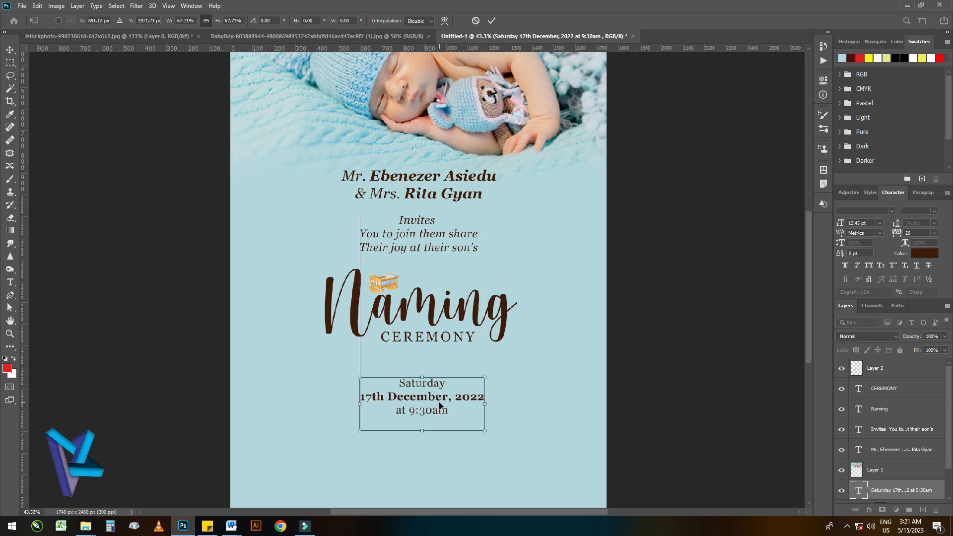
pyautogui.press('Return')
pyautogui.scroll(-2, 480, 304)
pyautogui.scroll(2, 405, 473)
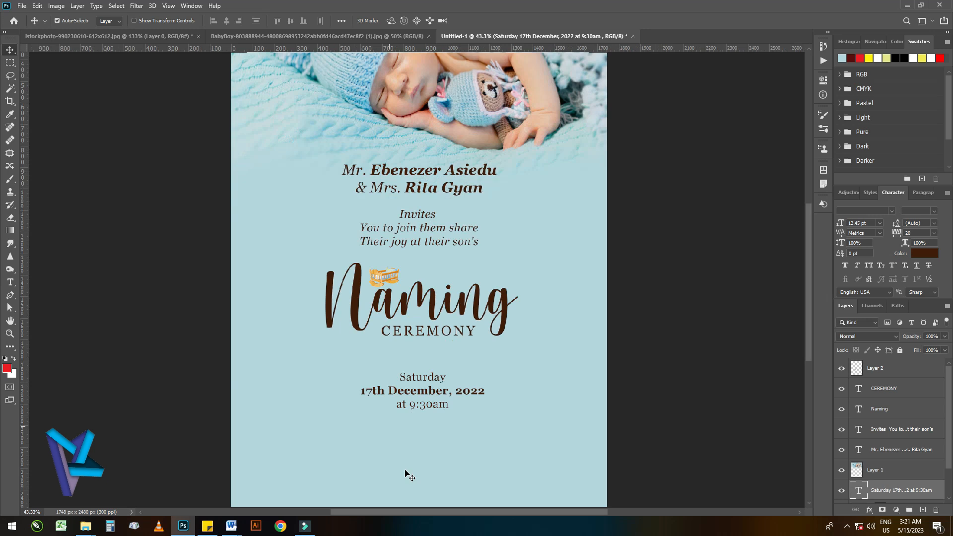
pyautogui.scroll(1, 405, 470)
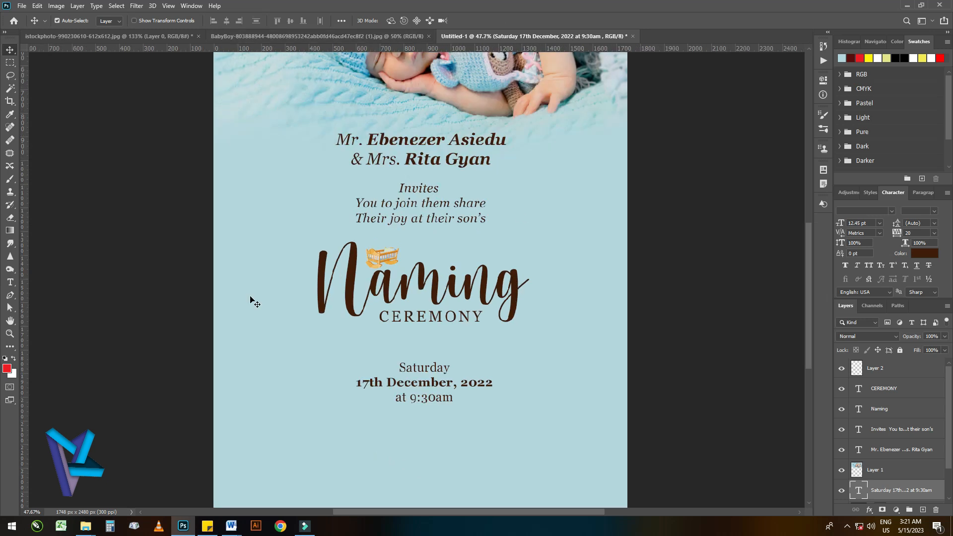
# Step: Switch to the Document2 Word document and copy the lines "Venue:" and "All Saint Anglican Church - Adabraka"
pyautogui.moveTo(231, 526)
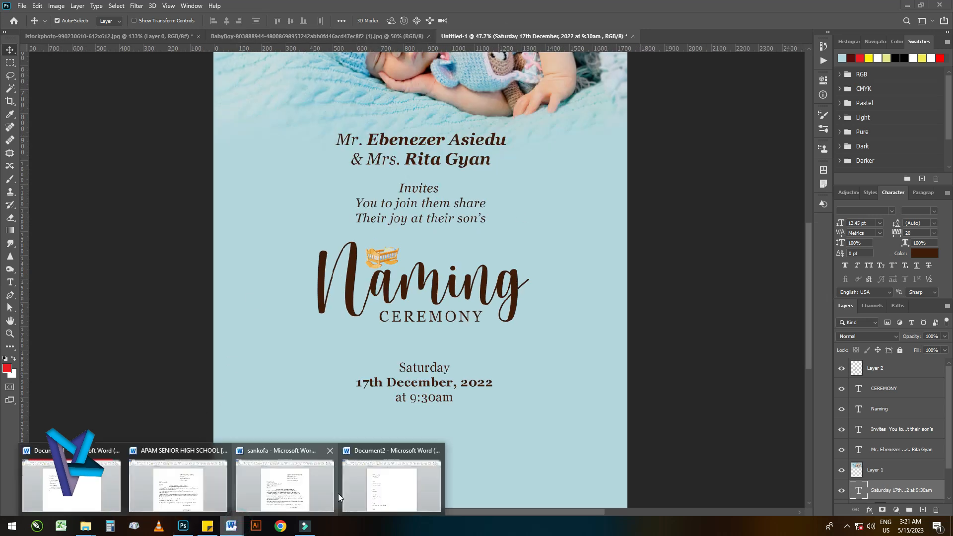
pyautogui.click(362, 484)
pyautogui.click(308, 447)
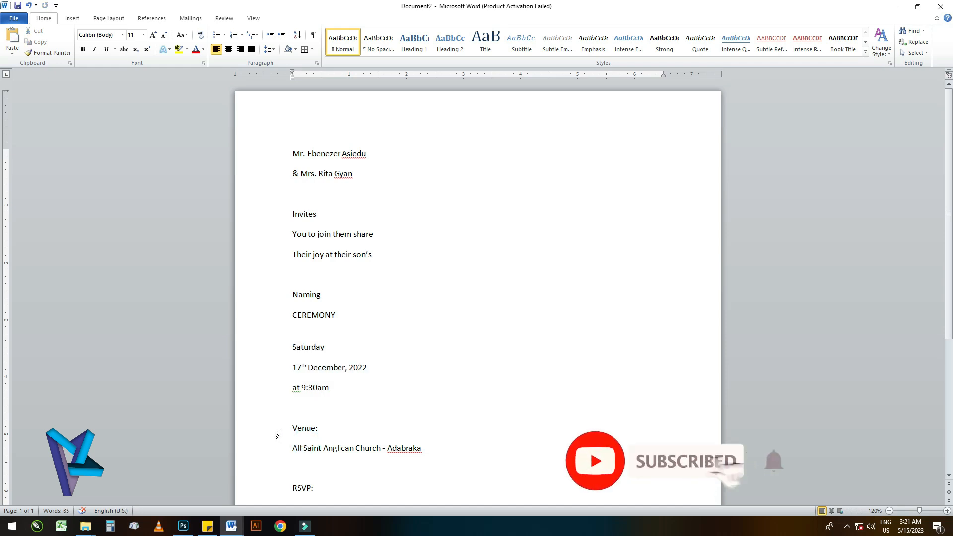
pyautogui.click(278, 428)
pyautogui.keyDown('shift'); pyautogui.click(278, 448); pyautogui.keyUp('shift')
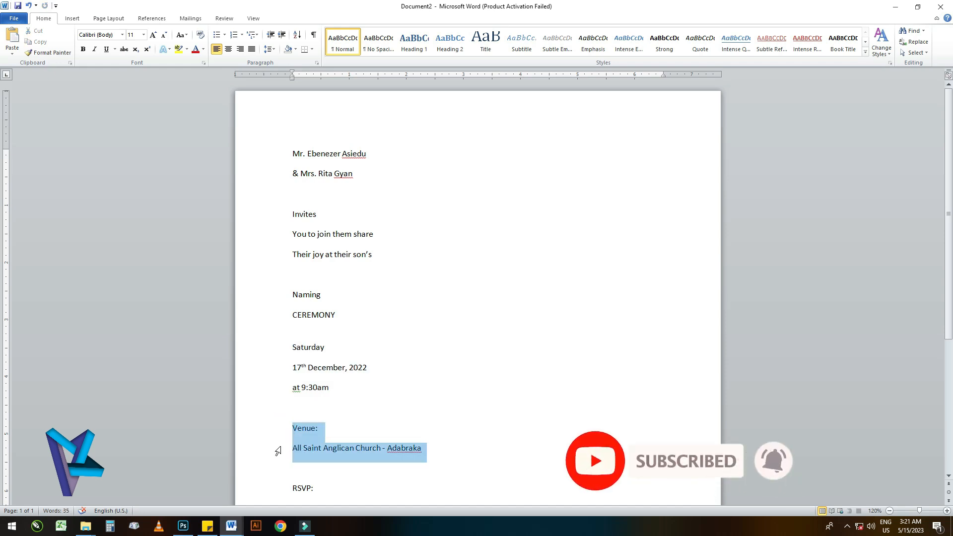
pyautogui.rightClick(349, 453)
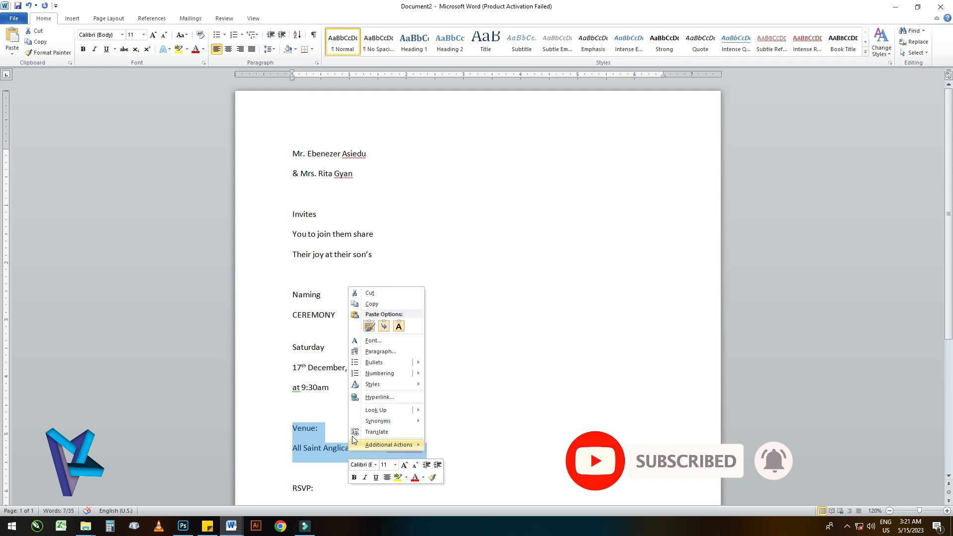
pyautogui.click(371, 304)
# Step: Switch to Photoshop and paste the two venue lines as a new text layer below the date text
pyautogui.click(183, 526)
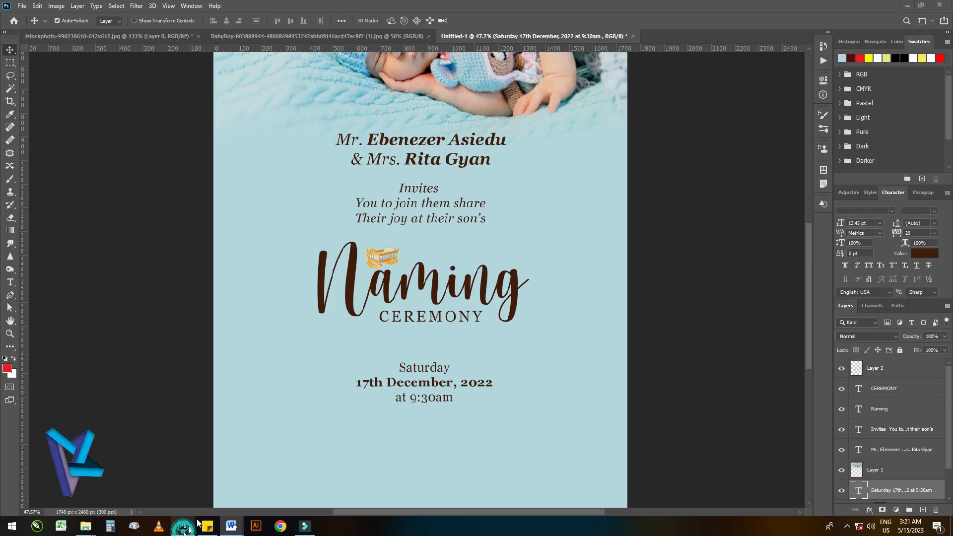
pyautogui.click(10, 283)
pyautogui.click(339, 441)
pyautogui.hotkey('ctrl', 'v')
# Step: Set the font of the whole venue text to Georgia Regular
pyautogui.hotkey('ctrl', 'a')
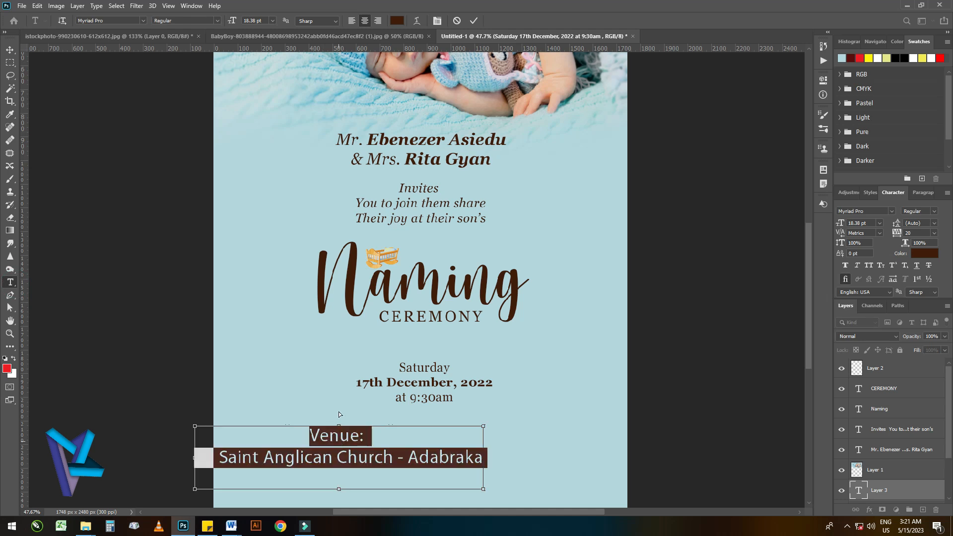
pyautogui.click(105, 20)
pyautogui.write('georg')
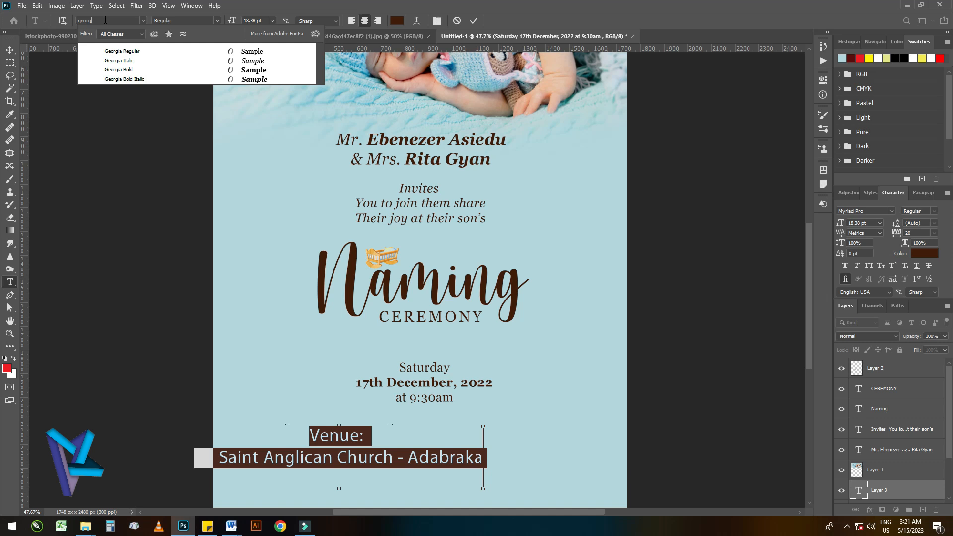
pyautogui.click(123, 51)
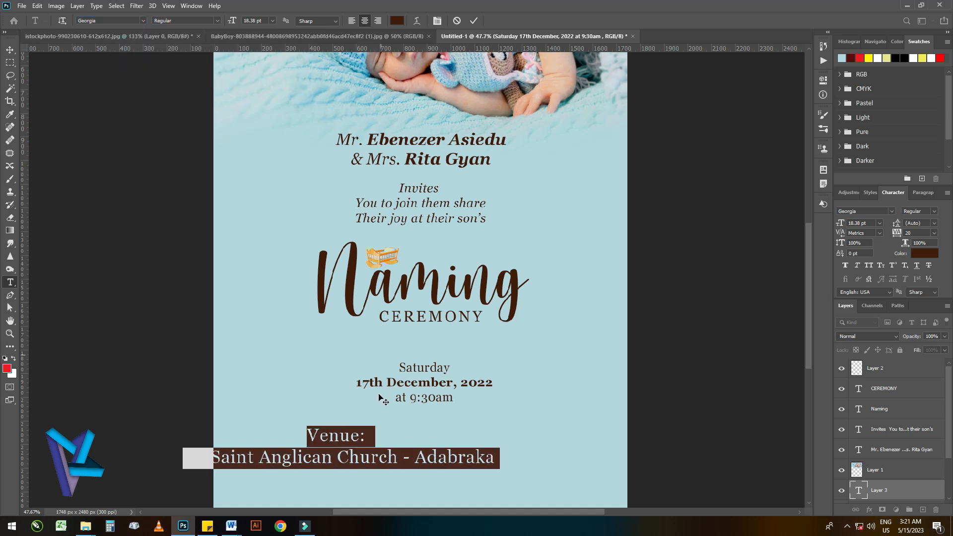
# Step: Make "Venue:" bold and move the venue text so it is centred beneath the date text
pyautogui.moveTo(369, 436); pyautogui.dragTo(307, 435)
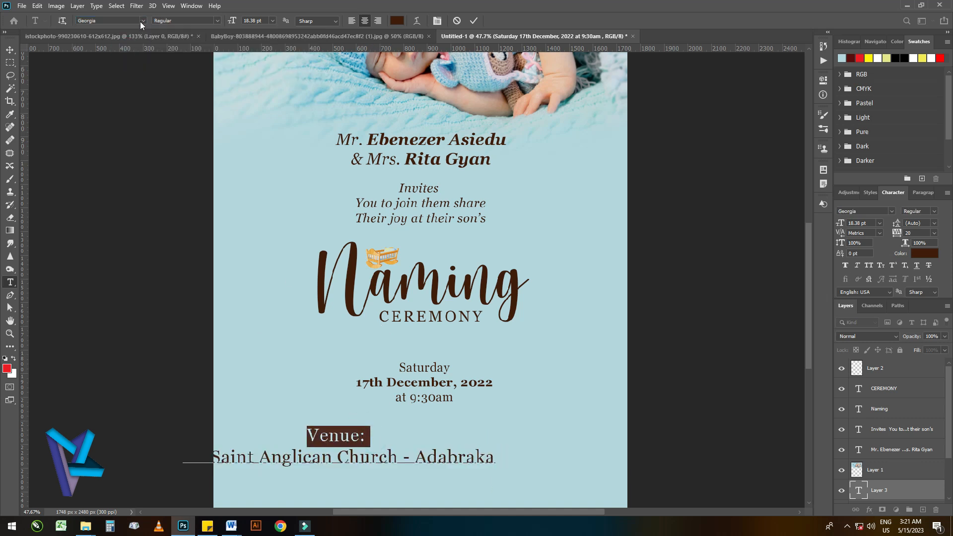
pyautogui.click(217, 21)
pyautogui.click(193, 52)
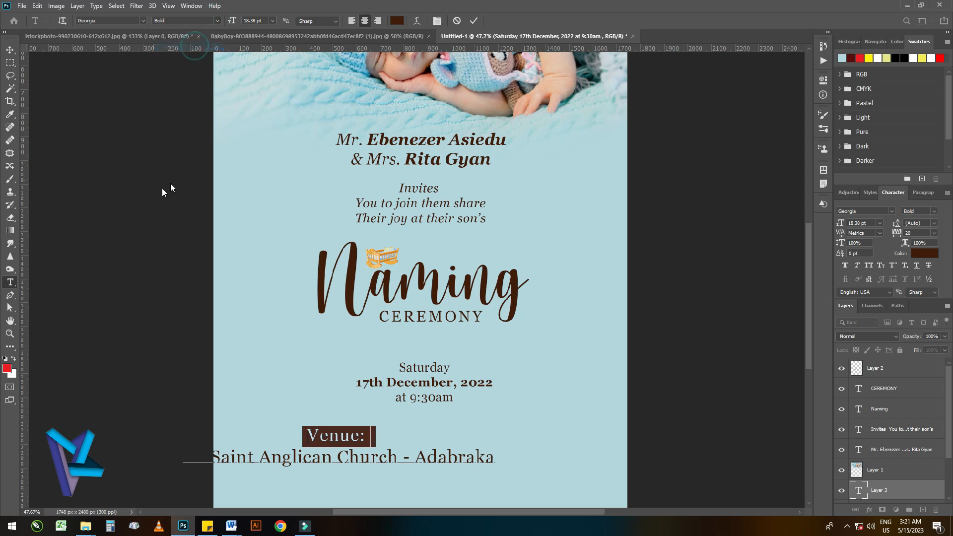
pyautogui.click(10, 50)
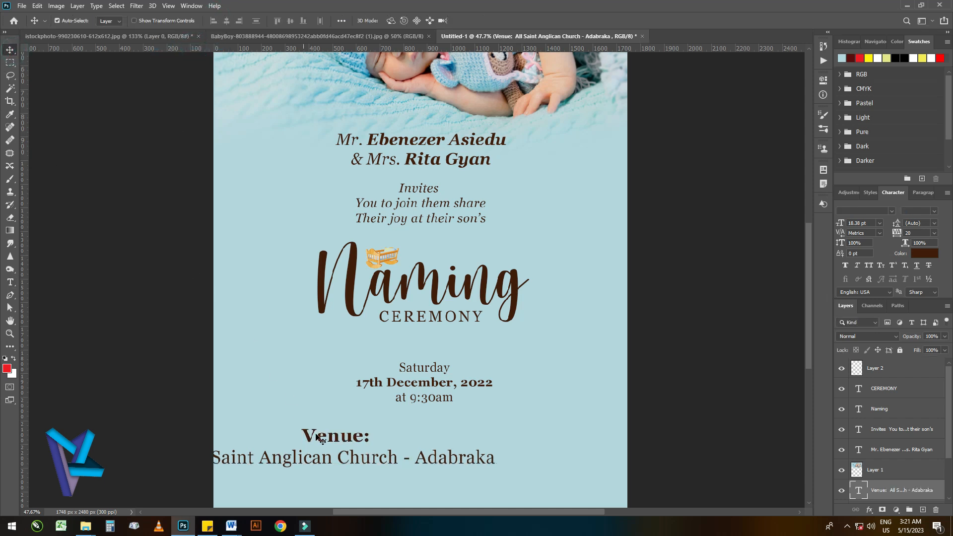
pyautogui.moveTo(328, 440); pyautogui.dragTo(411, 409)
# Step: Set the font size of the date text to 12 pt
pyautogui.click(420, 384)
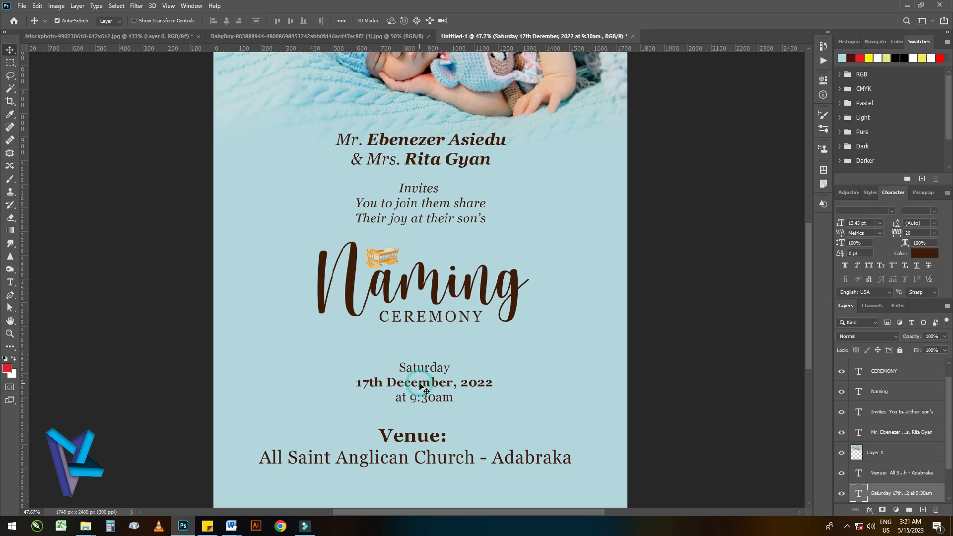
pyautogui.click(862, 223)
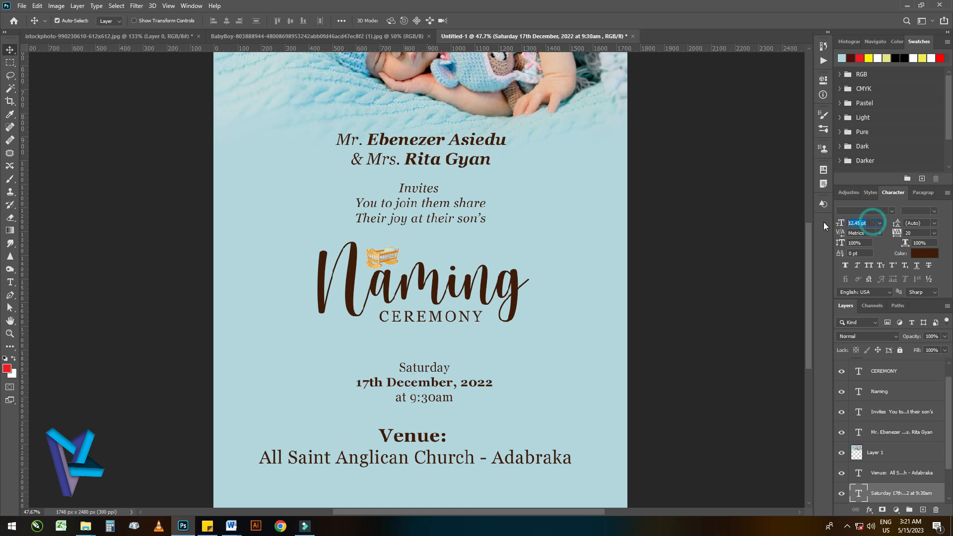
pyautogui.write('12')
pyautogui.press('Return')
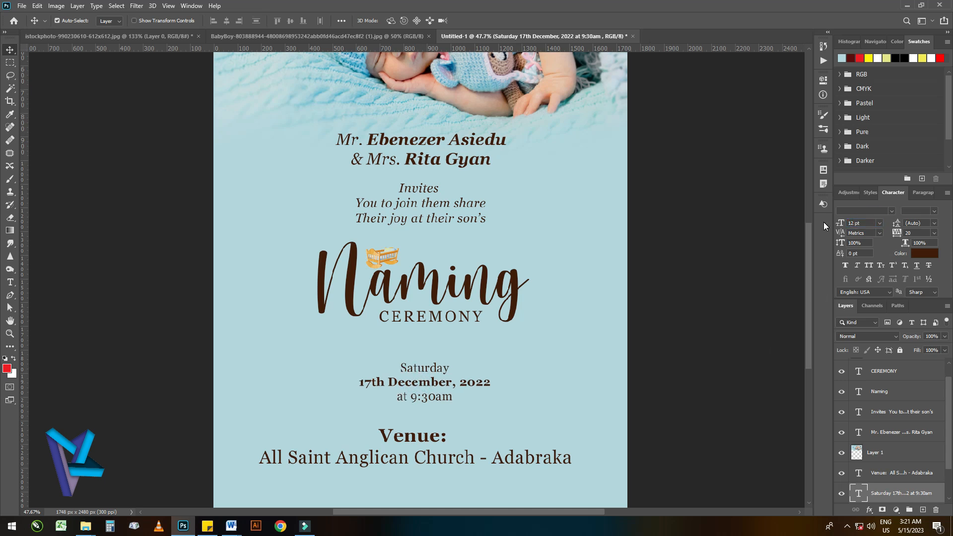
# Step: Set the venue text's font size to 12 pt and move it up, centred close beneath "at 9:30am"
pyautogui.click(511, 460)
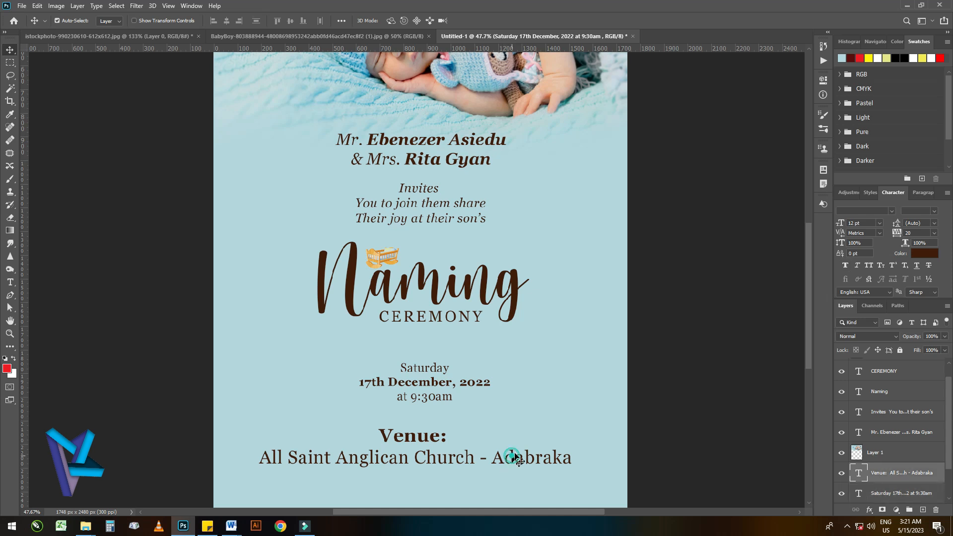
pyautogui.click(871, 223)
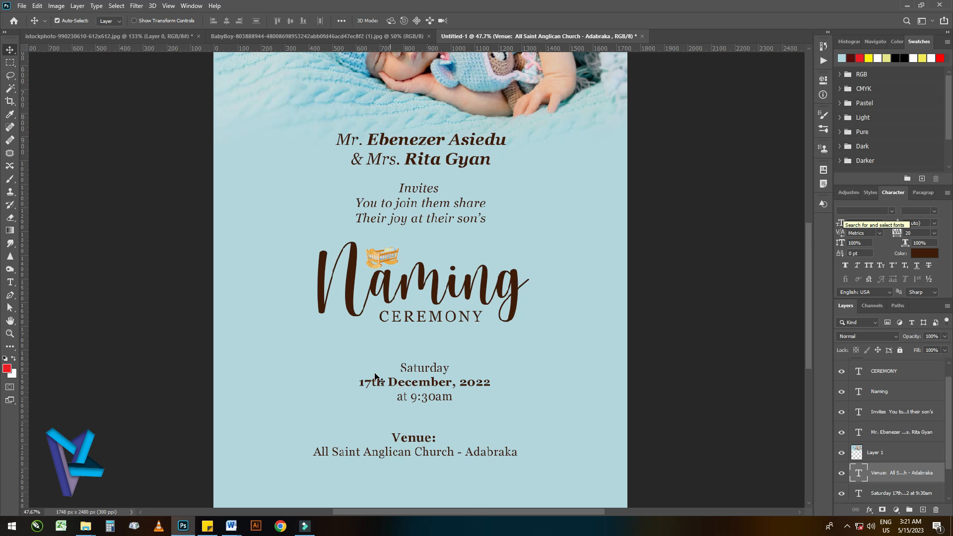
pyautogui.scroll(-2, 363, 344)
pyautogui.scroll(1, 387, 384)
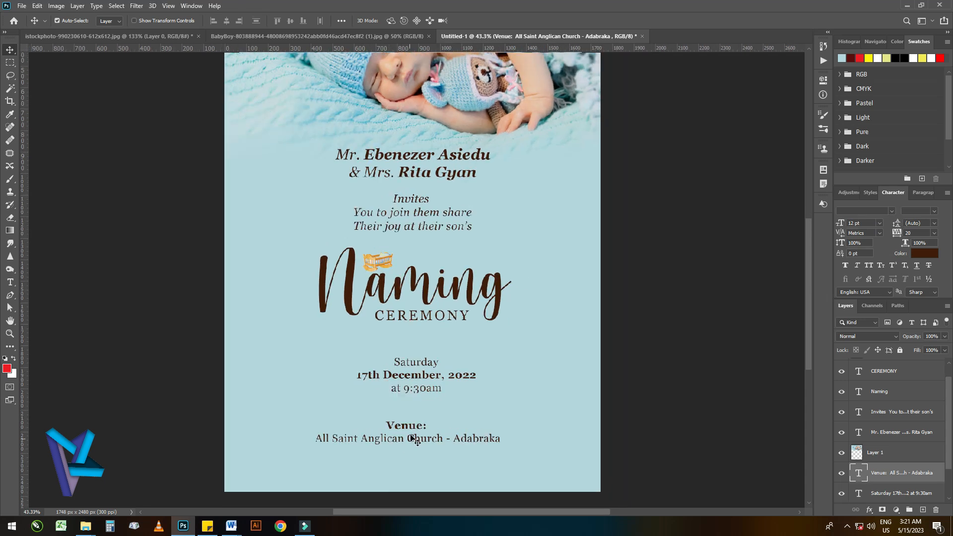
pyautogui.moveTo(414, 428); pyautogui.dragTo(424, 414)
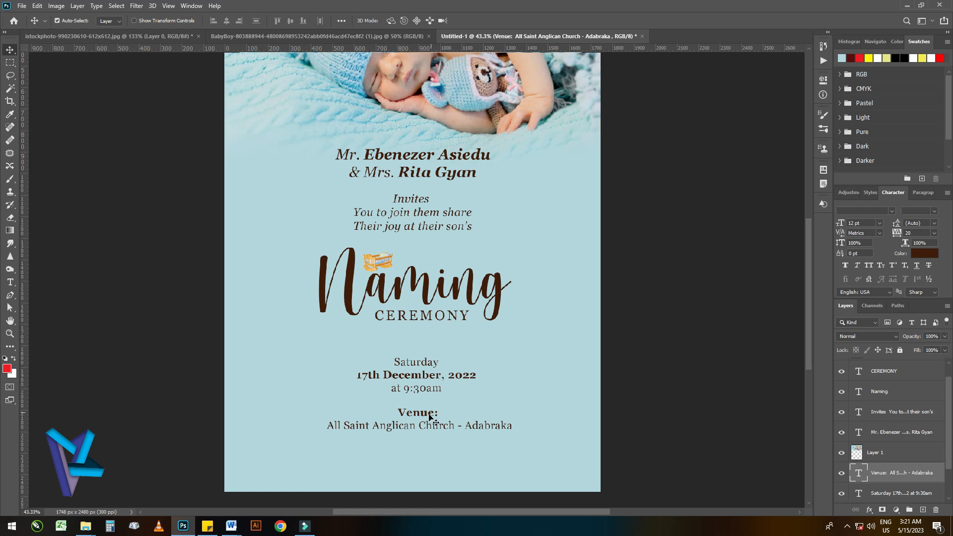
# Step: Select the date and venue texts together and enlarge both to slightly above 12 pt
pyautogui.keyDown('shift'); pyautogui.click(425, 362); pyautogui.keyUp('shift')
pyautogui.click(857, 225)
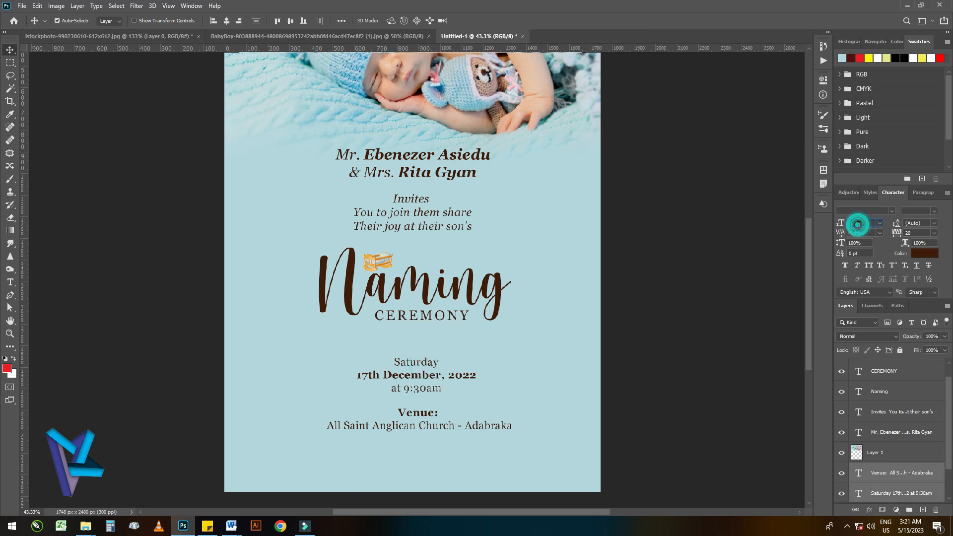
pyautogui.press('Return')
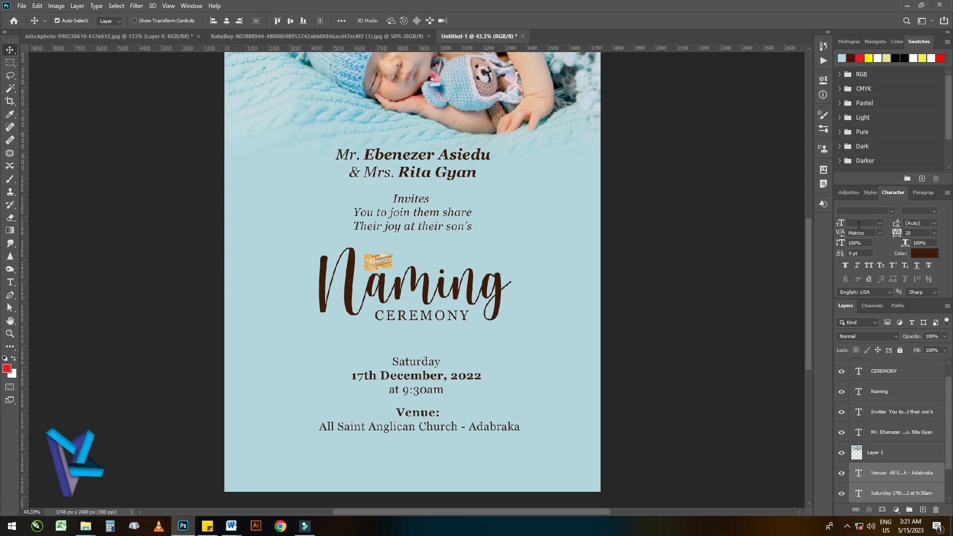
pyautogui.click(867, 224)
pyautogui.press('Return')
# Step: Nudge the selected date and venue texts slightly up towards "CEREMONY"
pyautogui.press('Up')
pyautogui.press('Up')
pyautogui.press('Up')
pyautogui.press('Up')
pyautogui.press('Up')
pyautogui.press('Up')
pyautogui.press('Up')
pyautogui.press('Up')
pyautogui.press('Up')
pyautogui.press('Up')
pyautogui.press('Up')
pyautogui.press('Up')
pyautogui.press('Up')
pyautogui.press('Up')
pyautogui.press('Up')
pyautogui.press('Up')
pyautogui.press('Up')
pyautogui.press('Up')
pyautogui.press('Up')
pyautogui.press('Up')
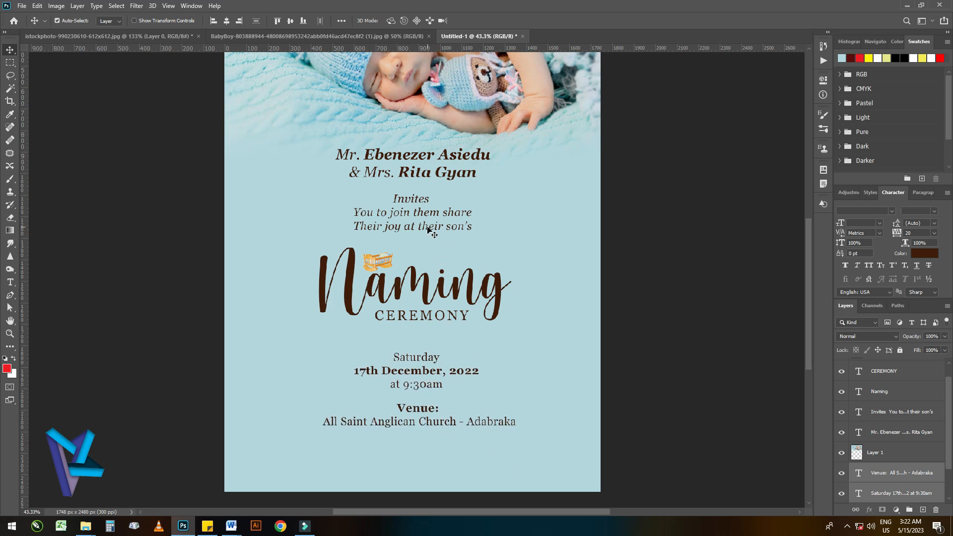
# Step: Centre the parents' names, invitation wording, date and venue texts horizontally on the Background layer
pyautogui.keyDown('shift'); pyautogui.click(427, 229); pyautogui.keyUp('shift')
pyautogui.keyDown('shift'); pyautogui.click(431, 179); pyautogui.keyUp('shift')
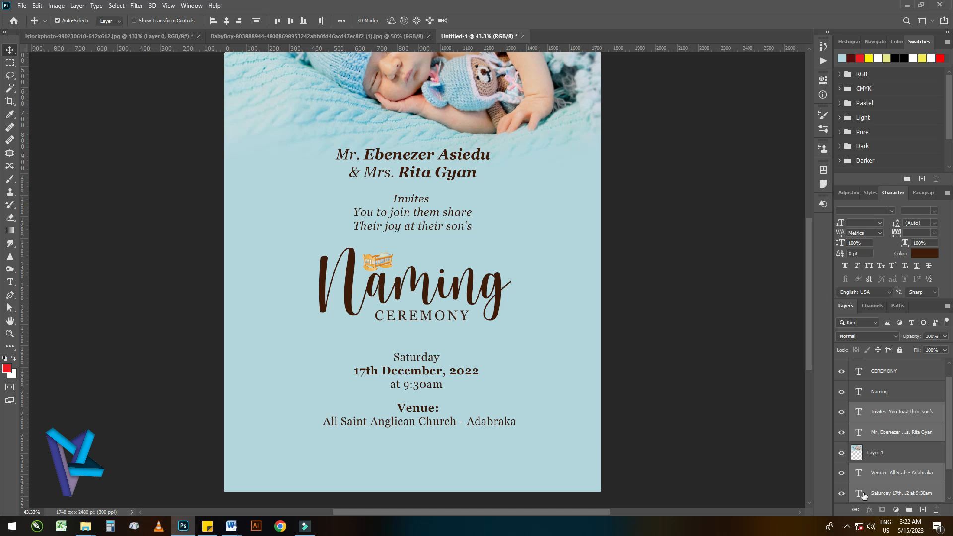
pyautogui.scroll(-2, 883, 481)
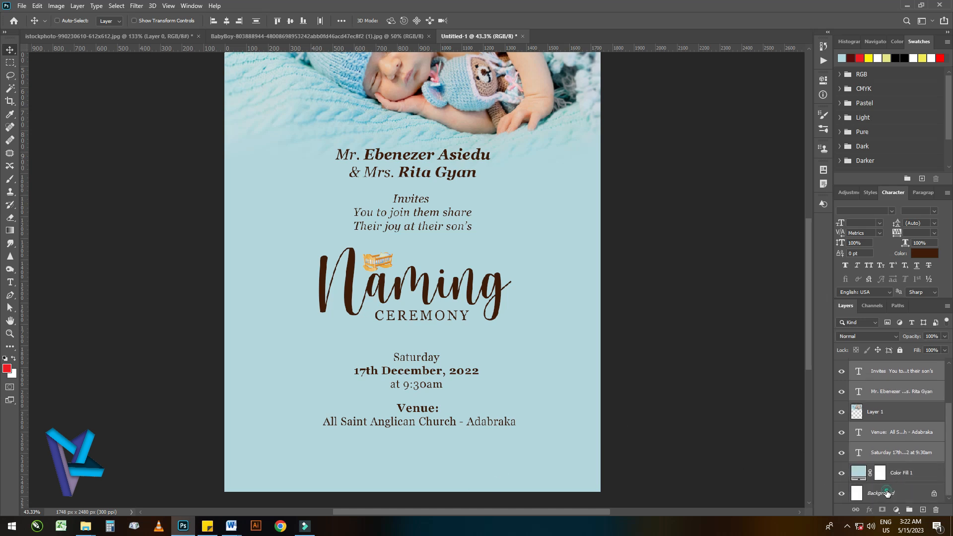
pyautogui.keyDown('shift'); pyautogui.click(887, 493); pyautogui.keyUp('shift')
pyautogui.click(226, 20)
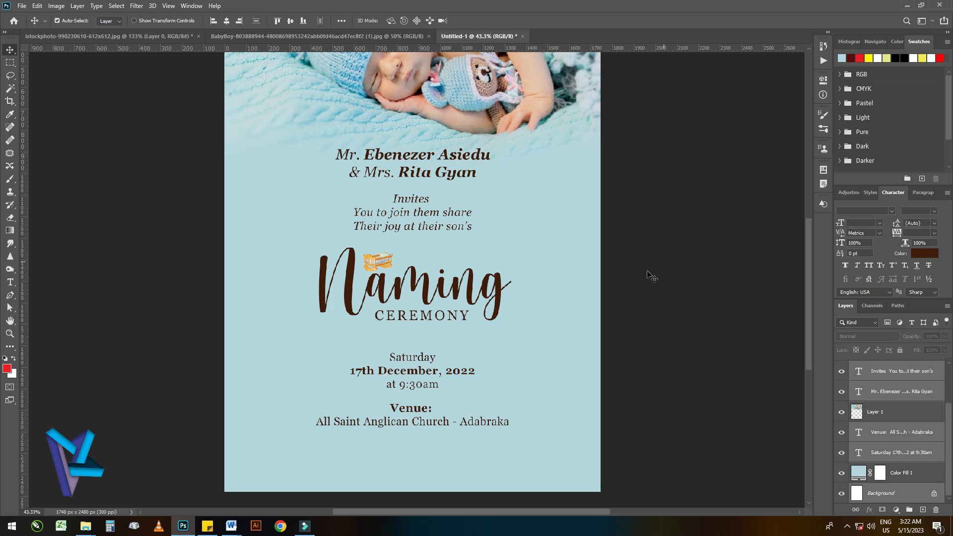
pyautogui.click(669, 276)
pyautogui.scroll(-3, 431, 382)
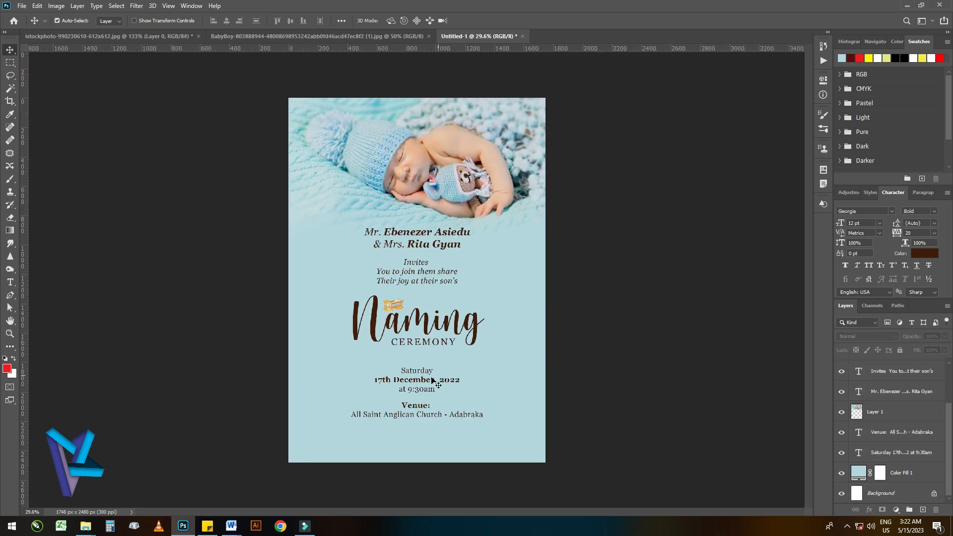
pyautogui.scroll(2, 431, 381)
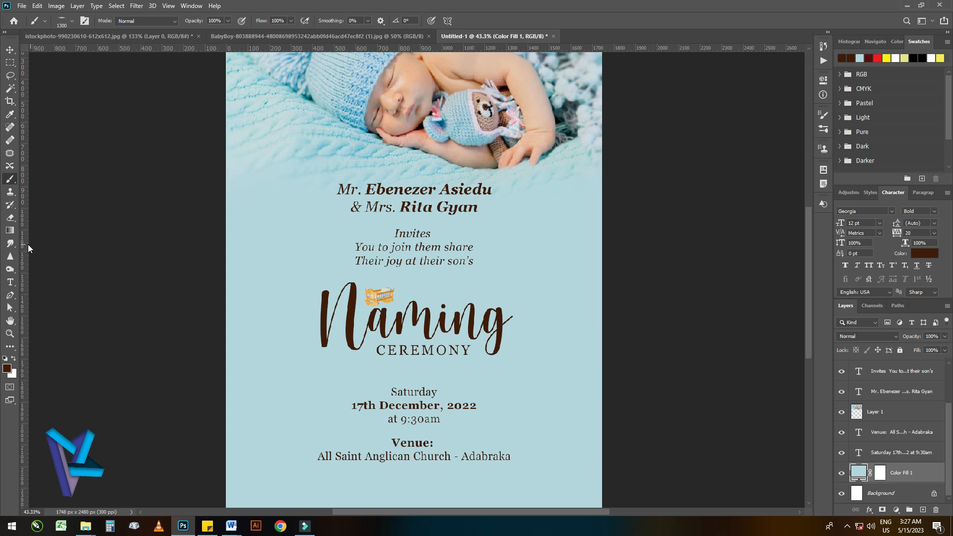
# Step: Draw a thin dark brown ellipse about 957 px wide and 12 px high between "CEREMONY" and "Saturday" as a divider line
pyautogui.click(9, 346)
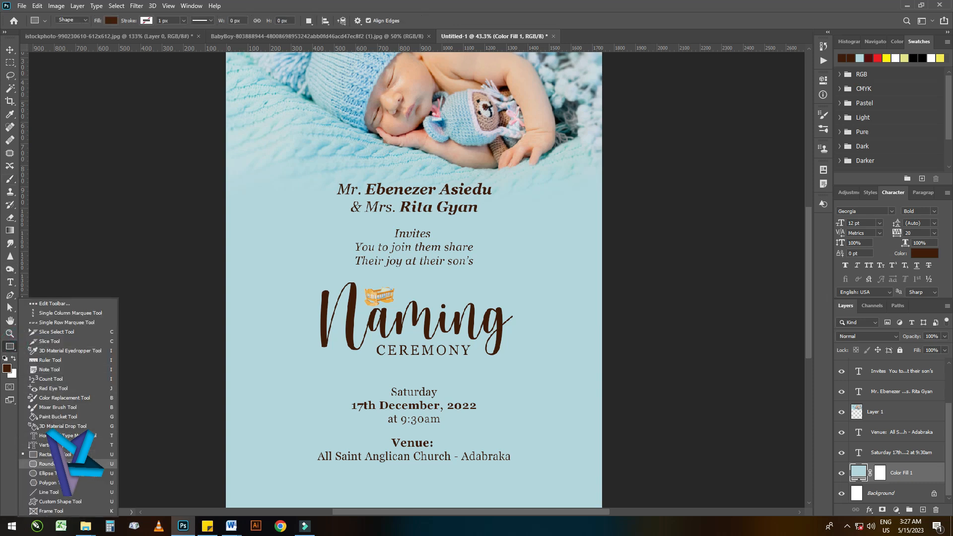
pyautogui.click(78, 473)
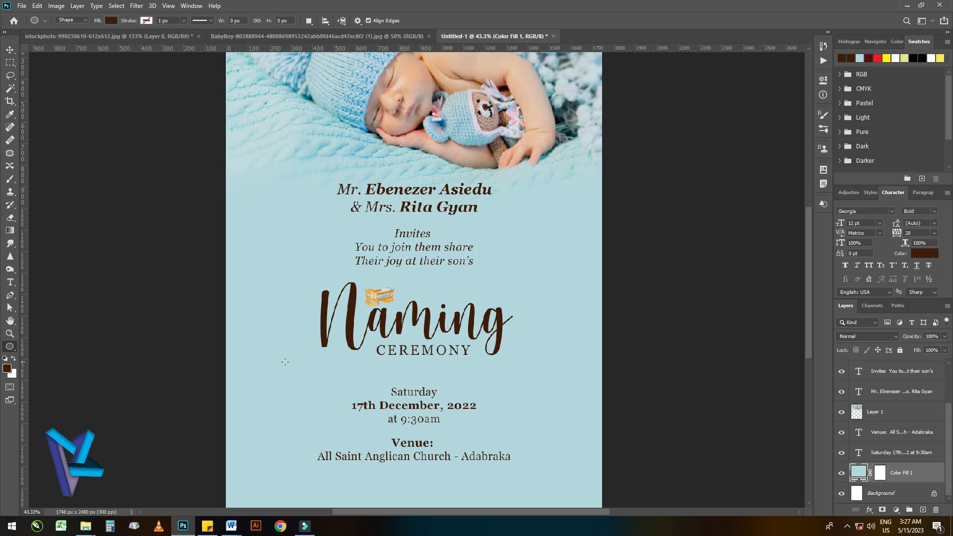
pyautogui.moveTo(337, 369); pyautogui.dragTo(543, 371)
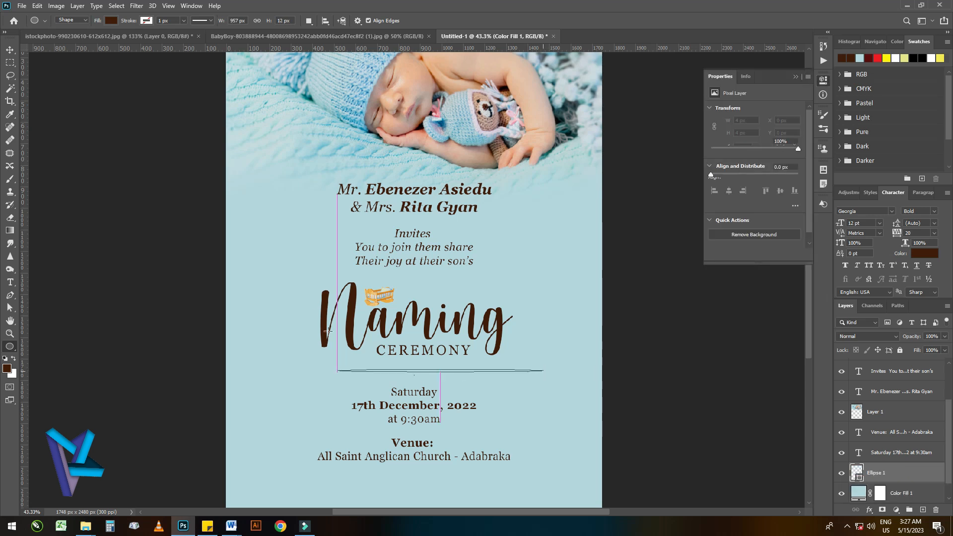
# Step: Move the divider line to the middle between "CEREMONY" and "Saturday" and centre it horizontally on the Background layer
pyautogui.click(10, 50)
pyautogui.scroll(3, 441, 370)
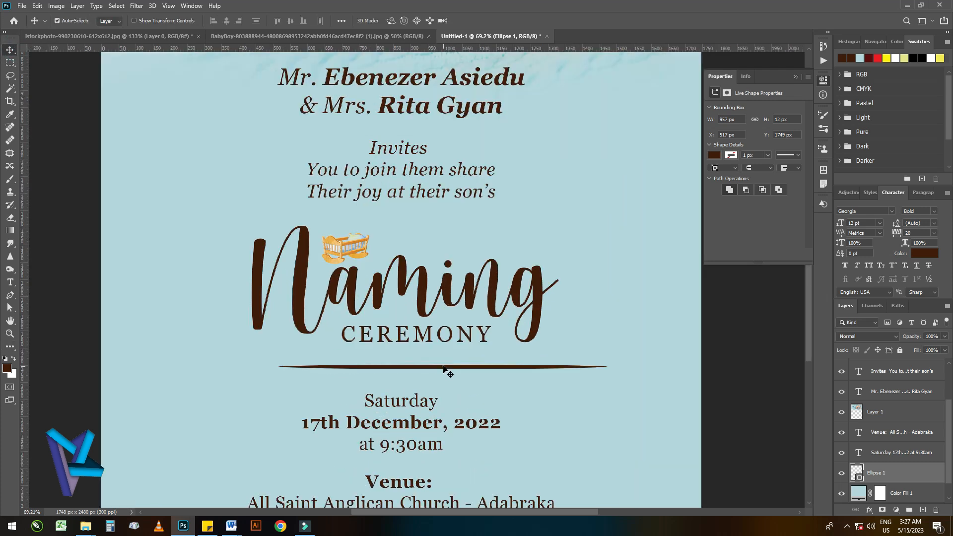
pyautogui.moveTo(443, 370); pyautogui.dragTo(401, 374)
pyautogui.scroll(-1, 893, 492)
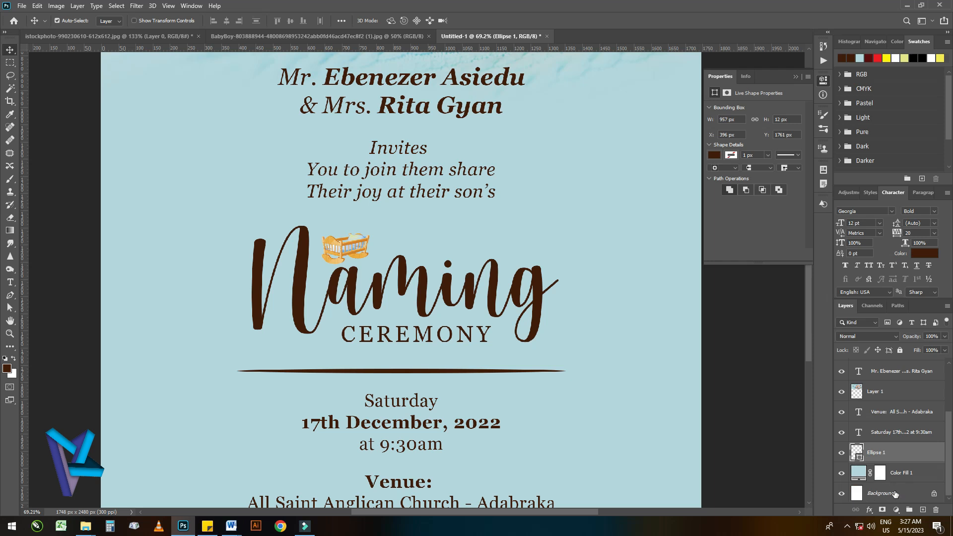
pyautogui.keyDown('ctrl'); pyautogui.click(894, 492); pyautogui.keyUp('ctrl')
pyautogui.click(227, 20)
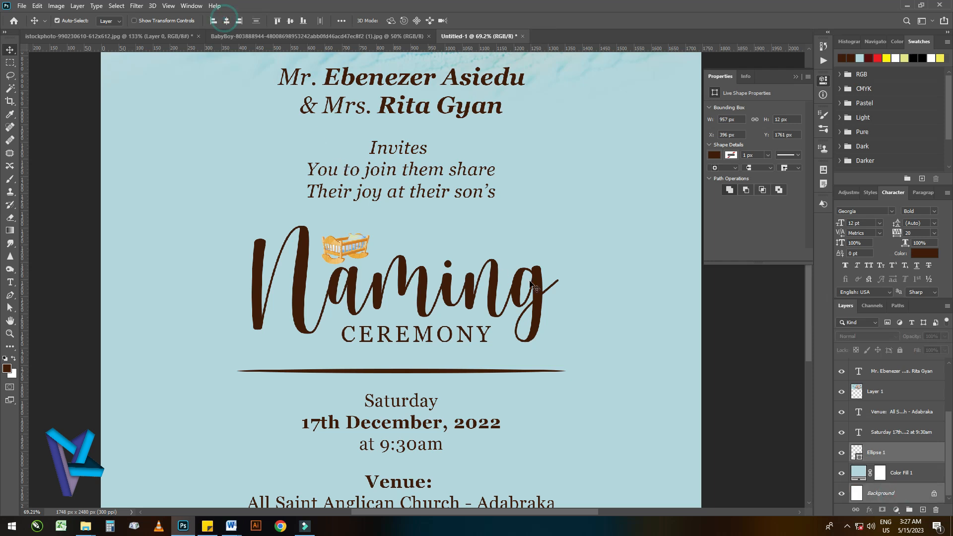
pyautogui.click(639, 324)
# Step: Scale the divider line proportionally about its centre to about 79%, roughly 755 px wide
pyautogui.click(419, 372)
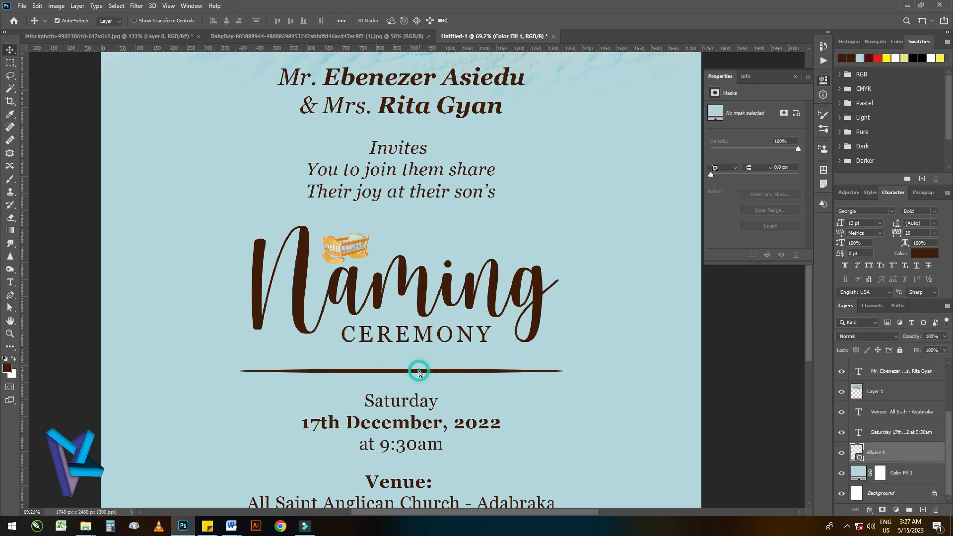
pyautogui.hotkey('ctrl', 't')
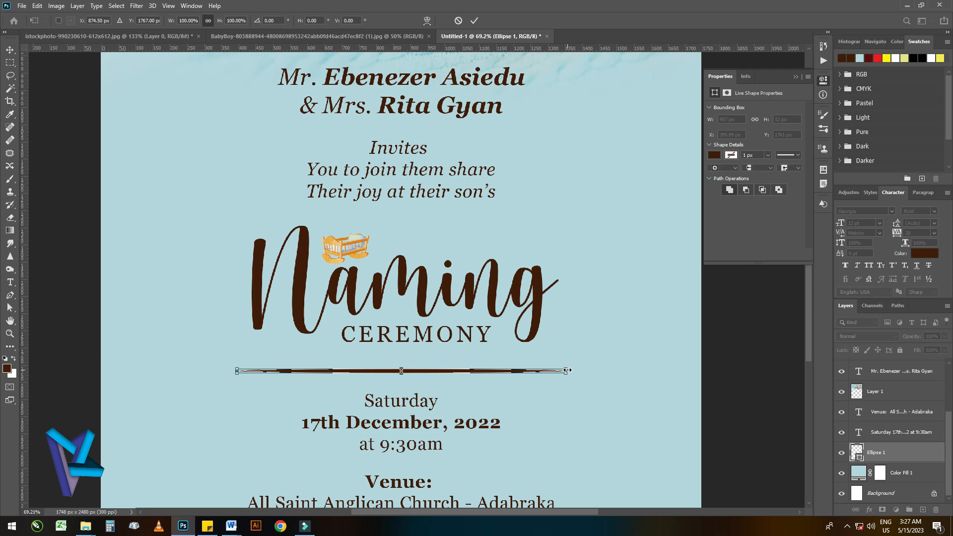
pyautogui.moveTo(566, 370); pyautogui.dragTo(531, 371)
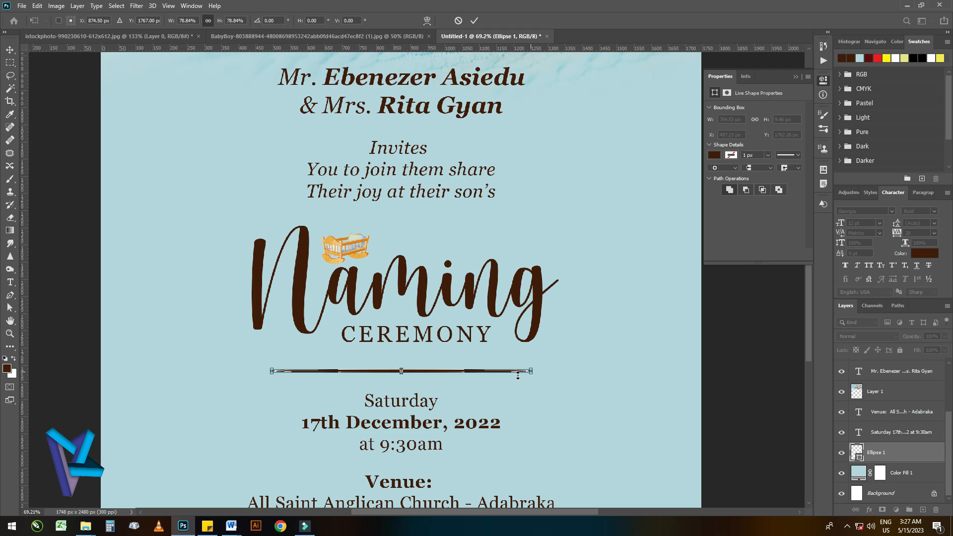
pyautogui.press('Return')
pyautogui.scroll(-3, 411, 374)
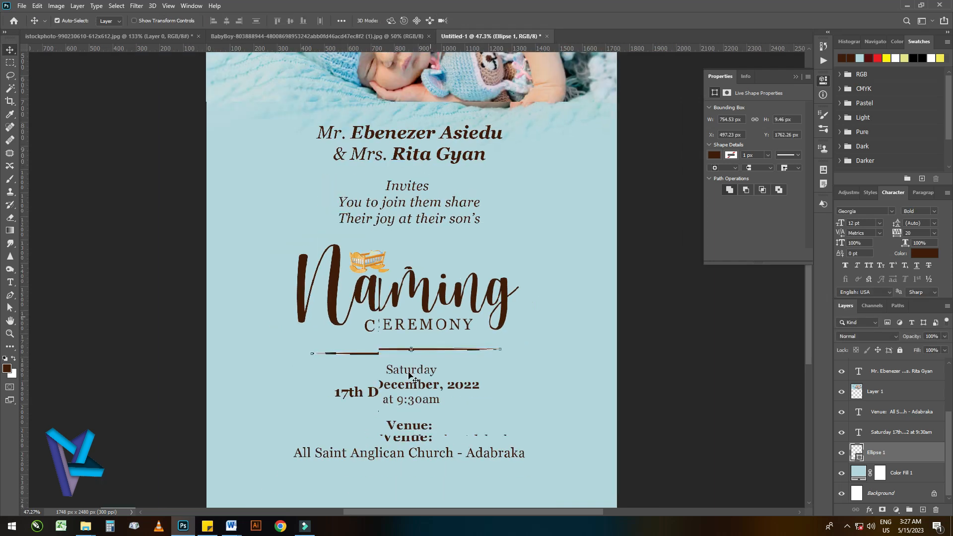
# Step: Nudge the date text up closer to the divider line beneath "CEREMONY"
pyautogui.click(420, 375)
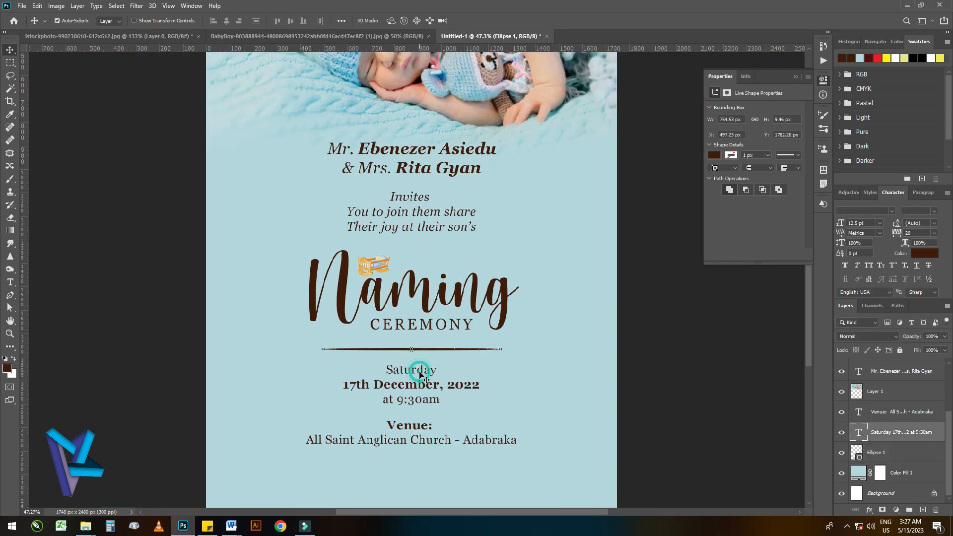
pyautogui.press('Up')
pyautogui.press('Up')
pyautogui.press('Up')
pyautogui.press('Up')
pyautogui.press('Up')
pyautogui.press('Up')
pyautogui.press('Up')
pyautogui.press('Up')
pyautogui.press('Up')
pyautogui.press('Up')
pyautogui.press('Up')
pyautogui.press('Up')
pyautogui.press('Up')
pyautogui.press('Up')
pyautogui.press('Up')
pyautogui.press('Up')
pyautogui.press('Up')
pyautogui.press('Up')
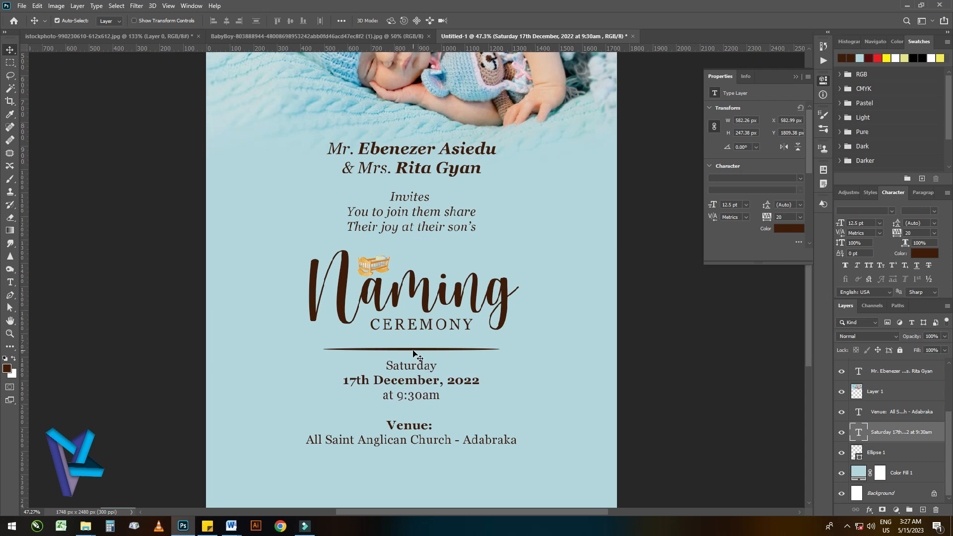
# Step: Duplicate the divider line and place the copy between "at 9:30am" and "Venue:"
pyautogui.click(413, 349)
pyautogui.hotkey('ctrl', 'j')
pyautogui.click(413, 349)
pyautogui.moveTo(413, 350); pyautogui.dragTo(414, 417)
pyautogui.scroll(-3, 427, 397)
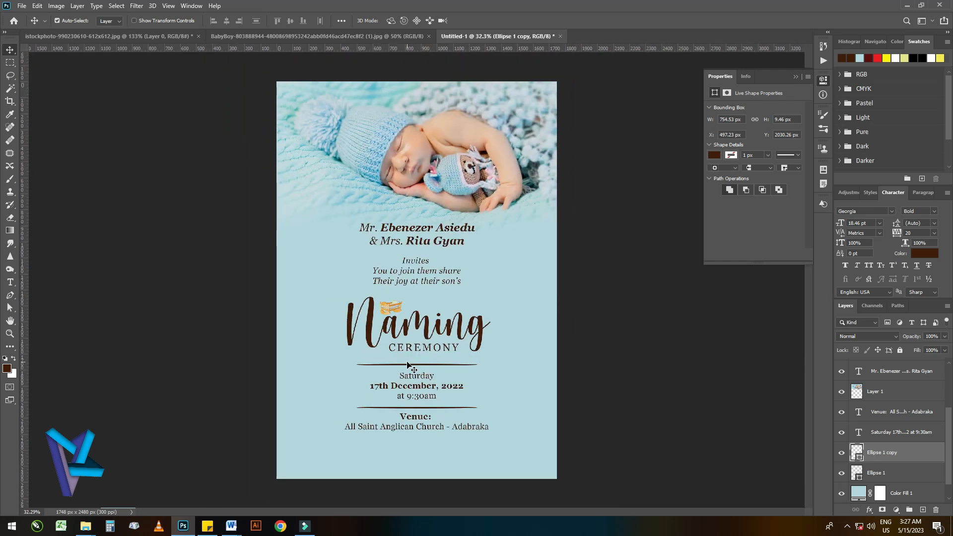
# Step: Duplicate the second divider line and place the new copy beneath the venue text
pyautogui.press('ctrl')
pyautogui.hotkey('ctrl', 'j')
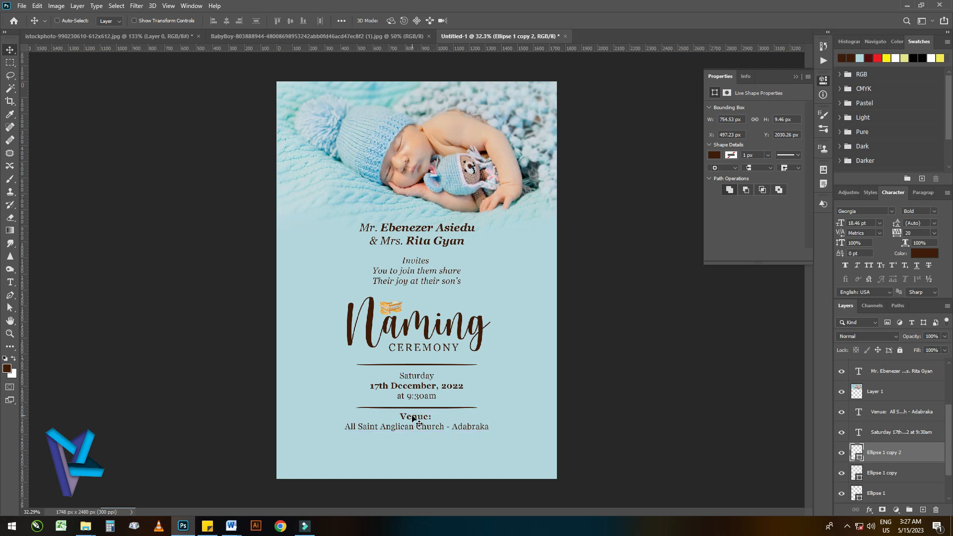
pyautogui.scroll(2, 414, 421)
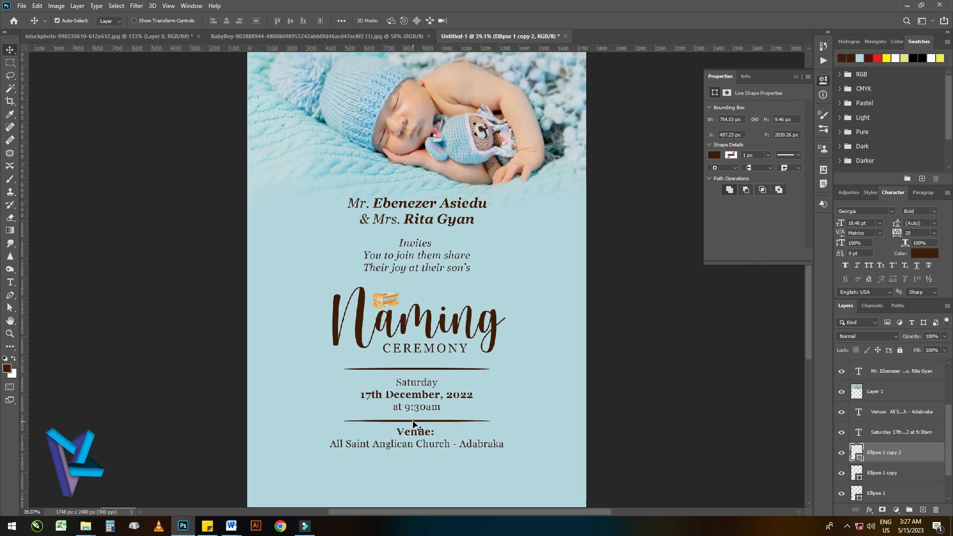
pyautogui.moveTo(414, 424); pyautogui.dragTo(408, 459)
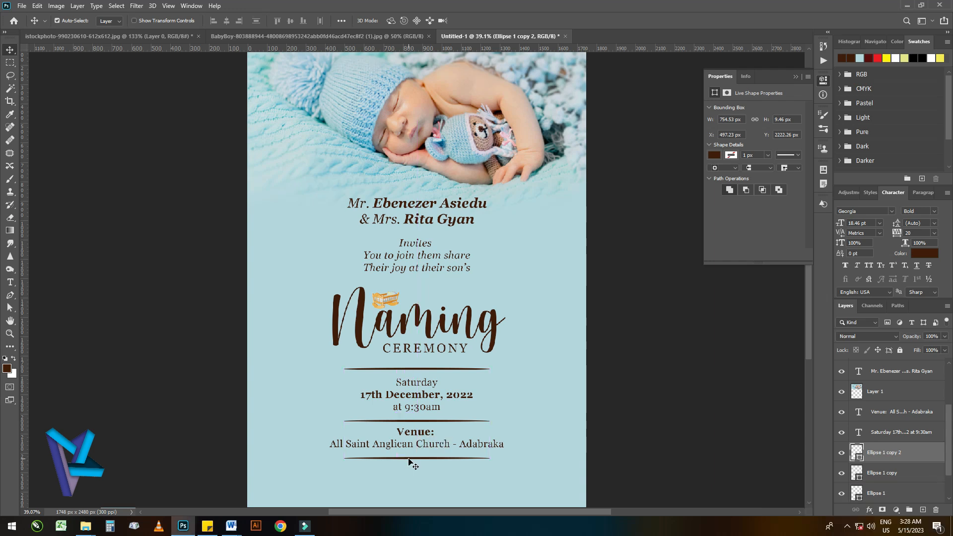
# Step: Select all three divider lines and scale them down together about their centre to about 675 px wide
pyautogui.scroll(6, 421, 340)
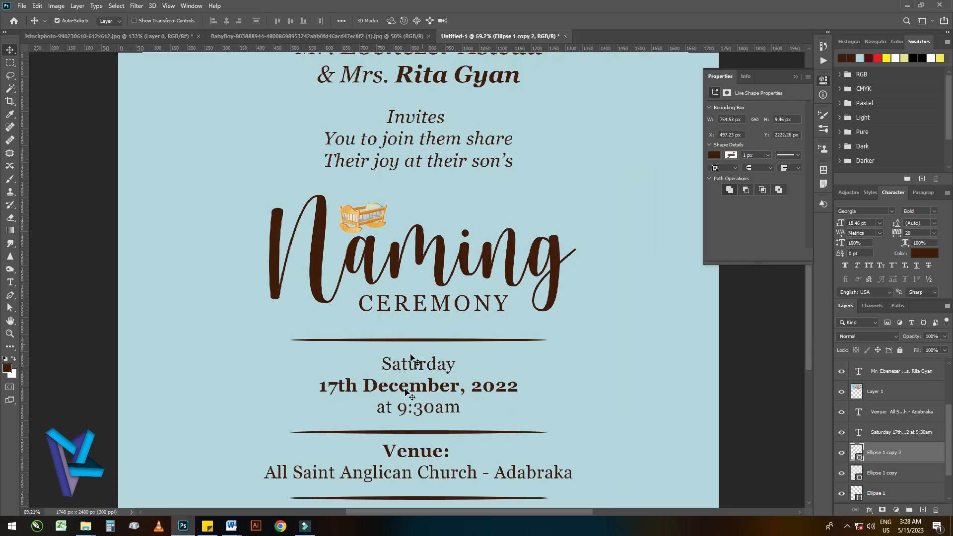
pyautogui.click(424, 432)
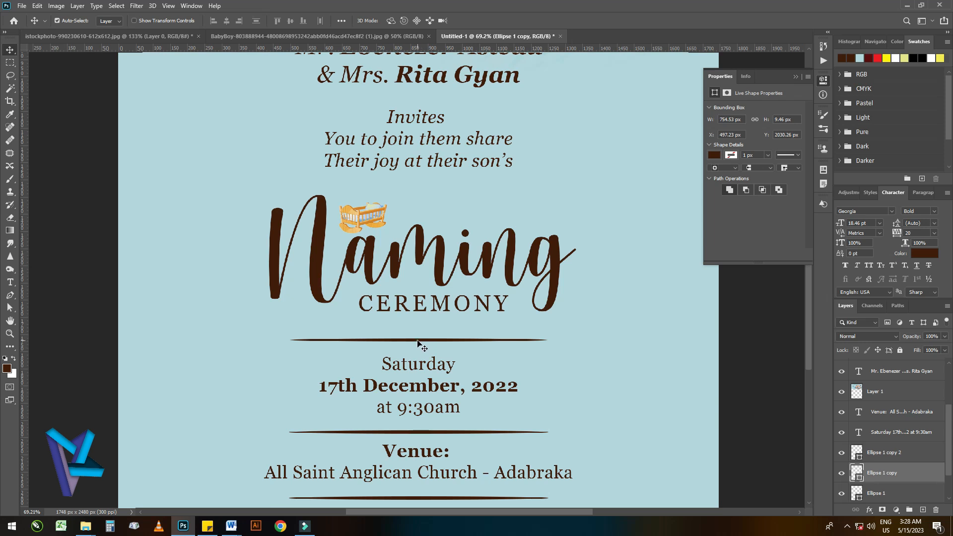
pyautogui.keyDown('shift'); pyautogui.click(418, 341); pyautogui.keyUp('shift')
pyautogui.keyDown('shift'); pyautogui.click(406, 498); pyautogui.keyUp('shift')
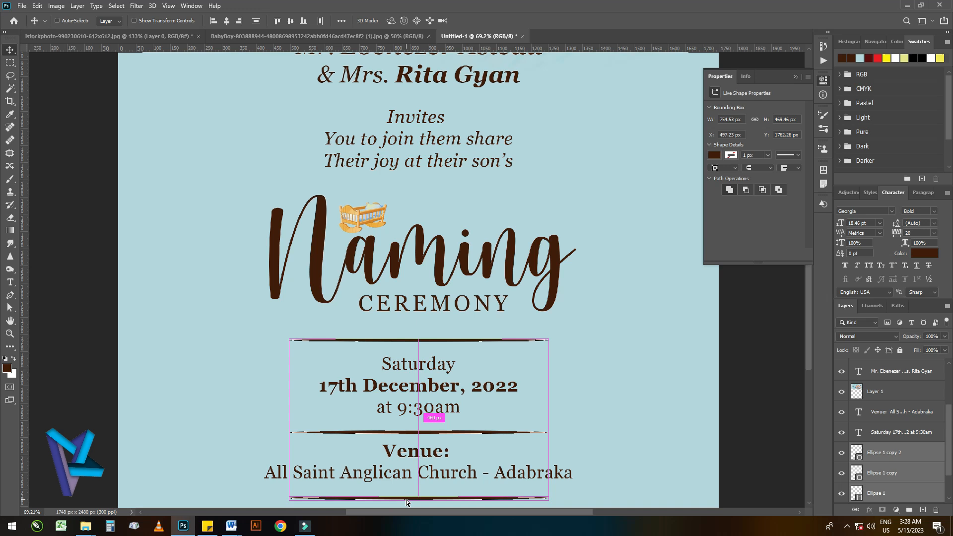
pyautogui.hotkey('ctrl', 't')
pyautogui.moveTo(549, 501); pyautogui.dragTo(532, 495)
pyautogui.press('Return')
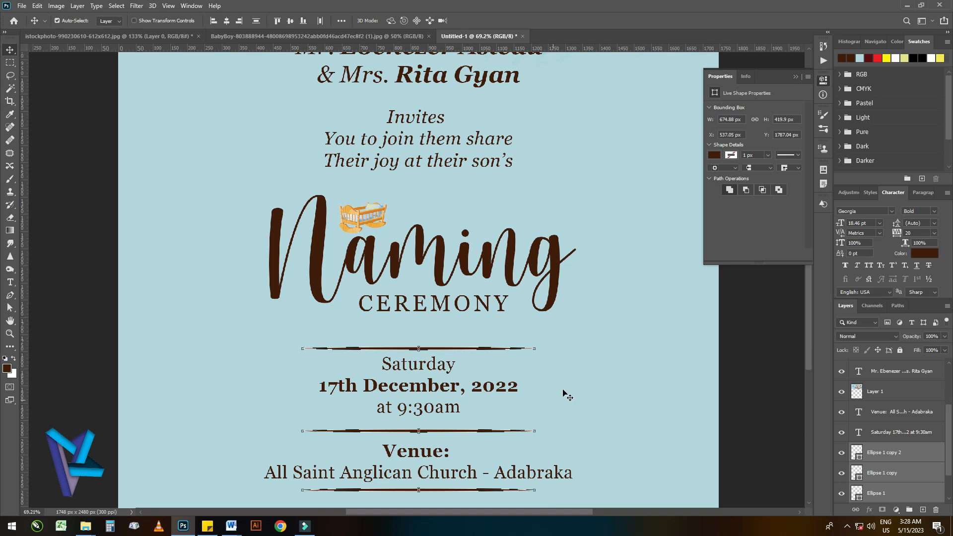
pyautogui.click(570, 386)
# Step: Nudge the middle divider line up by 8 px towards "at 9:30am"
pyautogui.click(417, 431)
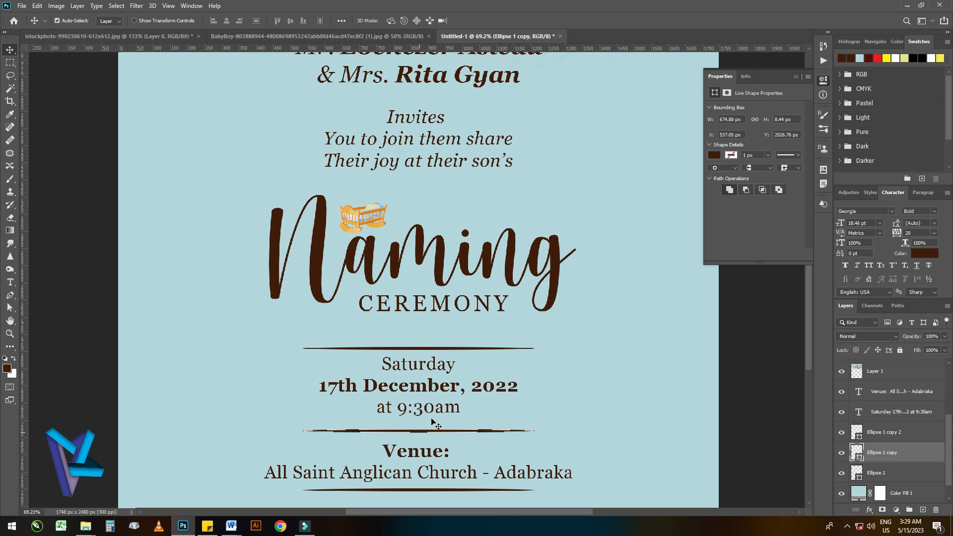
pyautogui.scroll(-3, 483, 404)
pyautogui.click(691, 422)
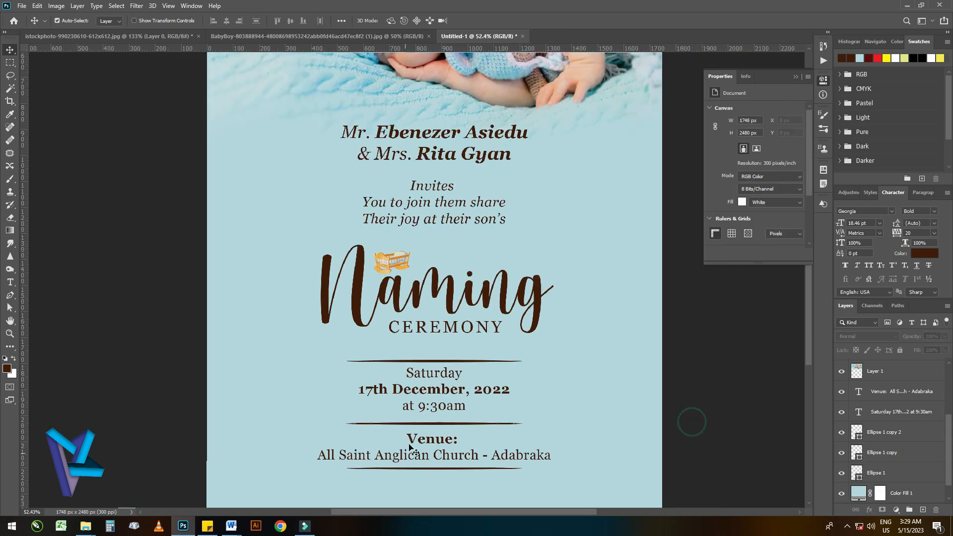
pyautogui.click(434, 424)
pyautogui.press('Up')
pyautogui.press('Up')
pyautogui.press('Up')
pyautogui.press('Up')
pyautogui.press('Up')
pyautogui.press('Up')
pyautogui.press('Up')
pyautogui.press('Up')
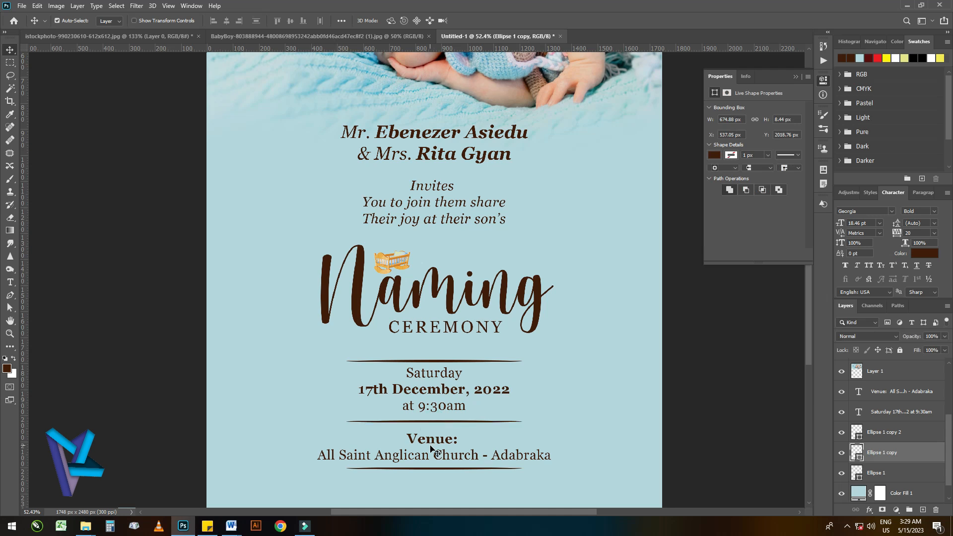
# Step: Nudge the venue text slightly up so it sits midway between the two lower divider lines
pyautogui.click(433, 444)
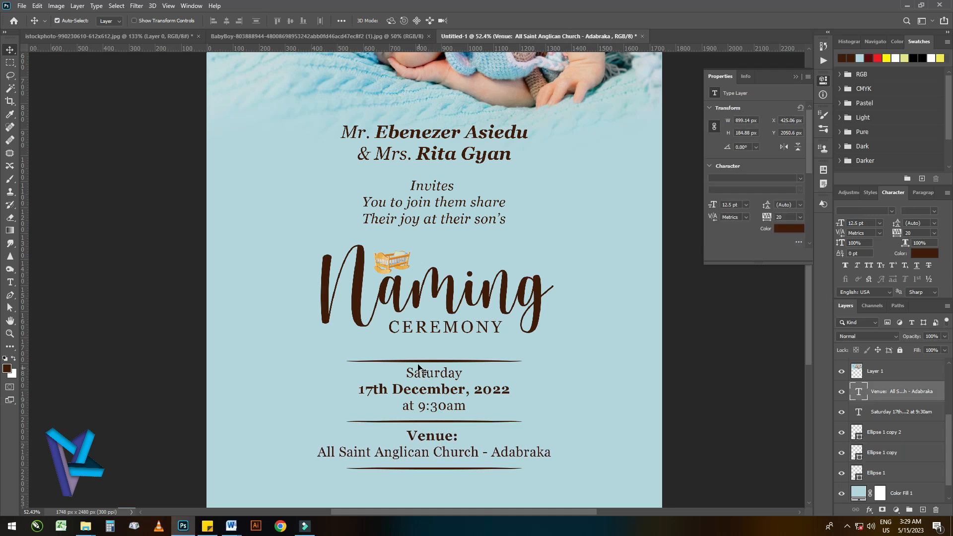
pyautogui.scroll(-1, 418, 367)
pyautogui.scroll(-2, 420, 447)
pyautogui.scroll(2, 424, 457)
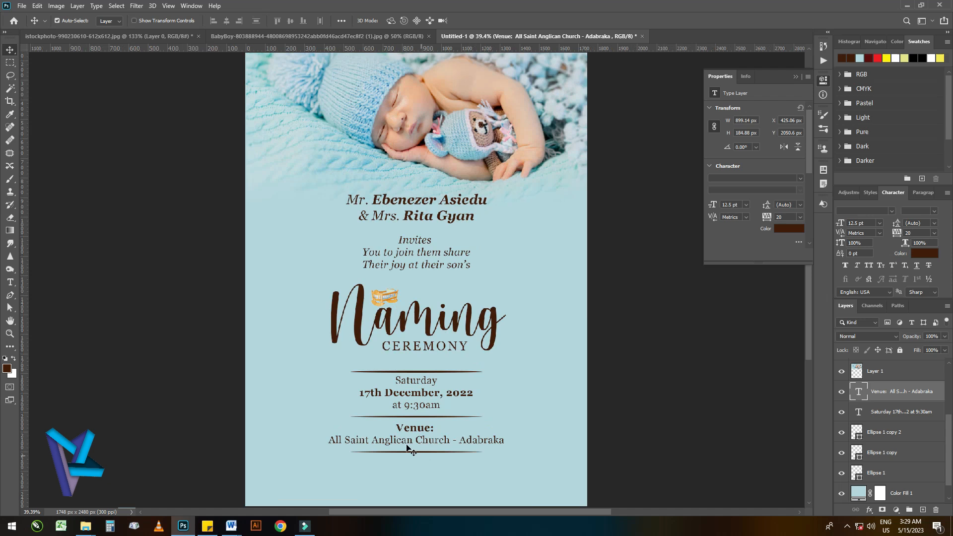
# Step: Activate the Rectangle tool in place of the Ellipse tool
pyautogui.click(10, 346)
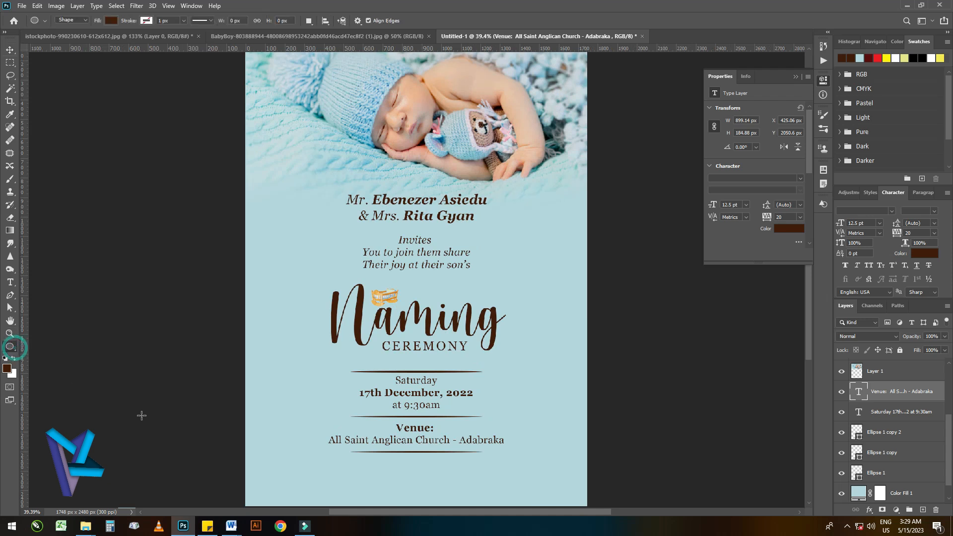
pyautogui.rightClick(13, 347)
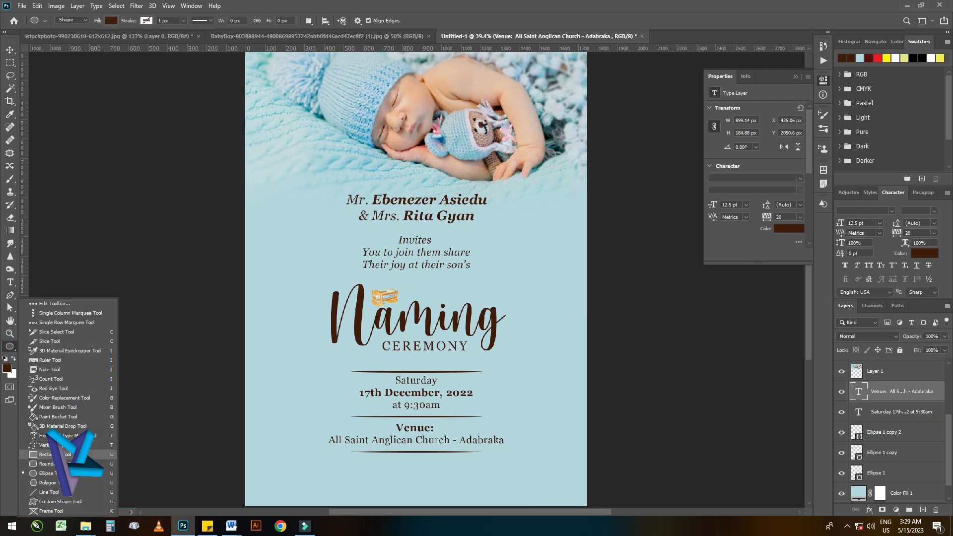
pyautogui.click(69, 455)
pyautogui.scroll(2, 426, 480)
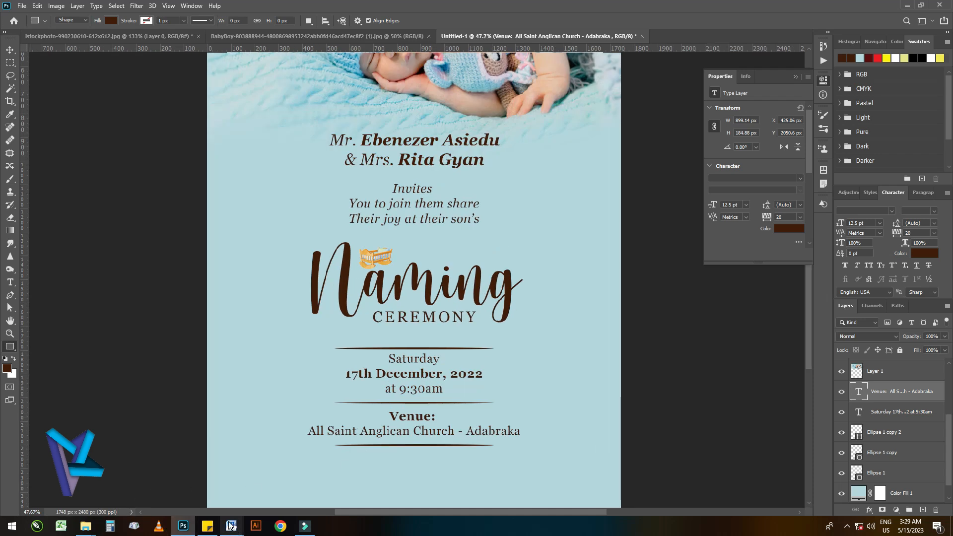
# Step: Switch to the Word document with the invitation wording and copy the "RSVP:" heading with its phone number
pyautogui.moveTo(230, 526)
pyautogui.click(385, 496)
pyautogui.scroll(-2, 306, 409)
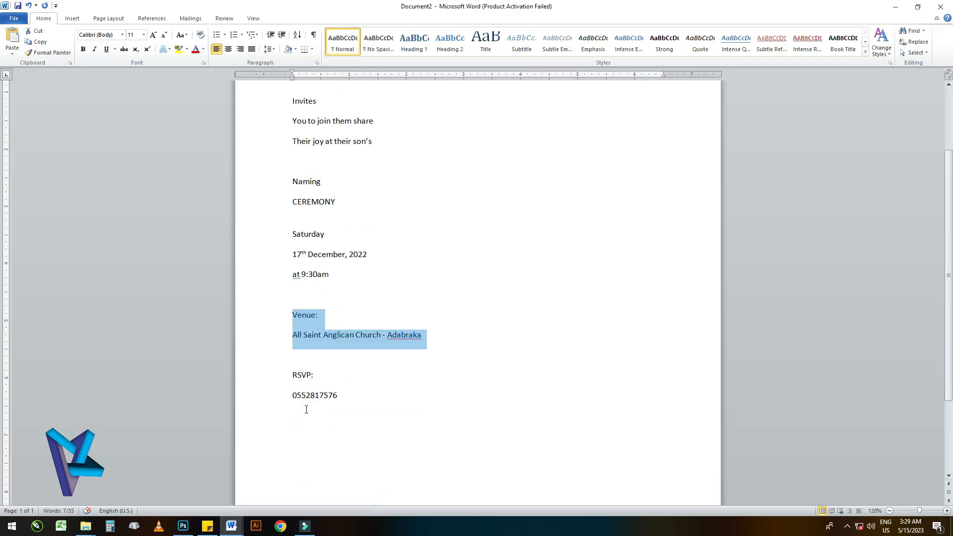
pyautogui.moveTo(280, 376); pyautogui.dragTo(272, 400)
pyautogui.rightClick(308, 400)
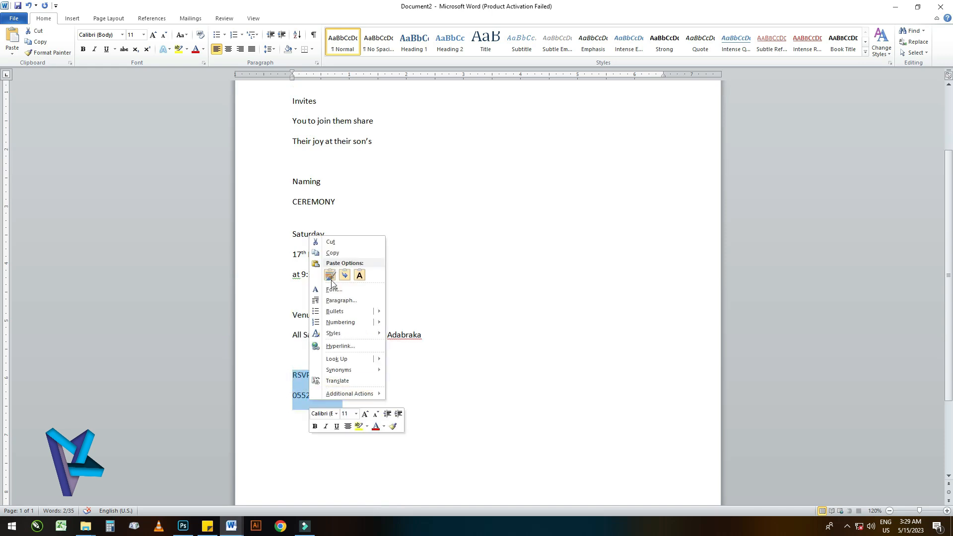
pyautogui.click(332, 254)
# Step: Return to the Photoshop invitation and paste the copied RSVP details as a new text layer below the lowest divider line
pyautogui.click(183, 526)
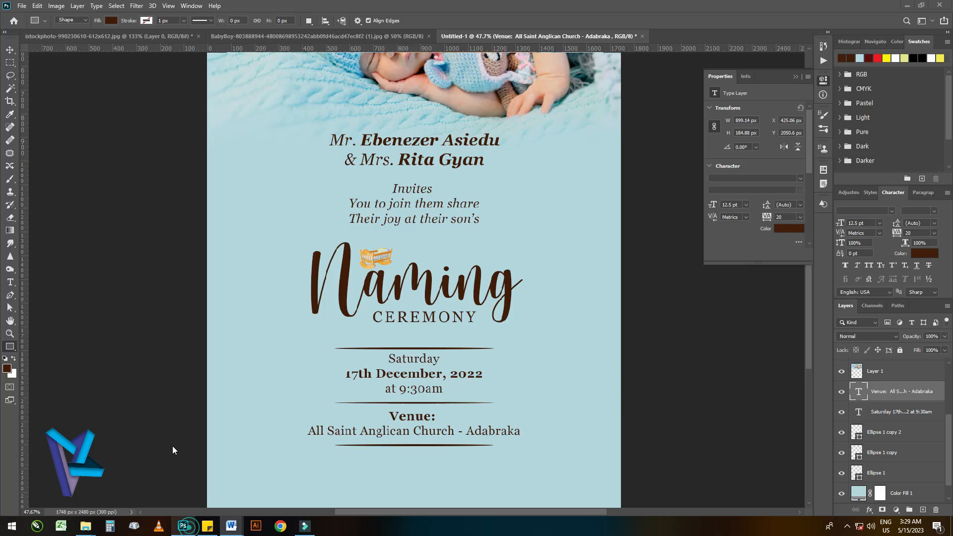
pyautogui.click(10, 282)
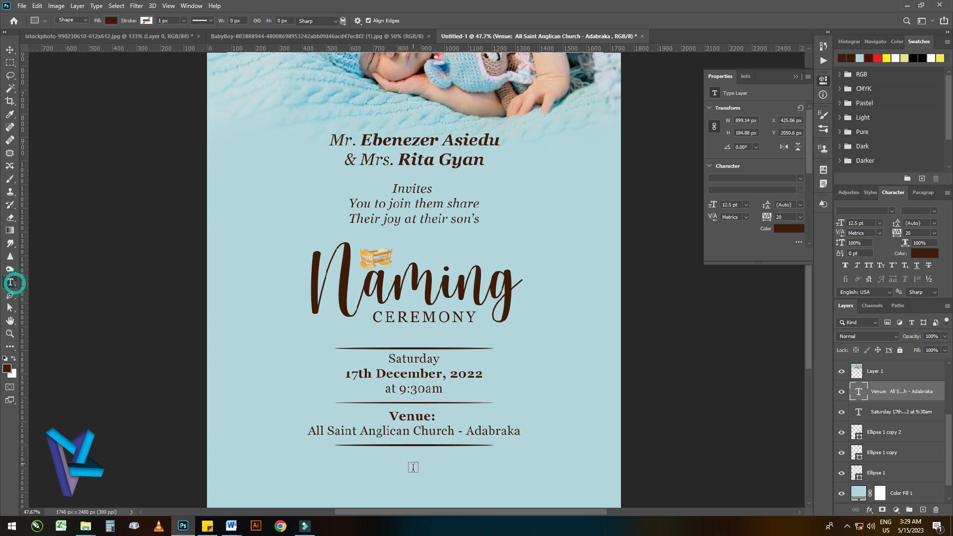
pyautogui.click(376, 477)
pyautogui.hotkey('ctrl', 'v')
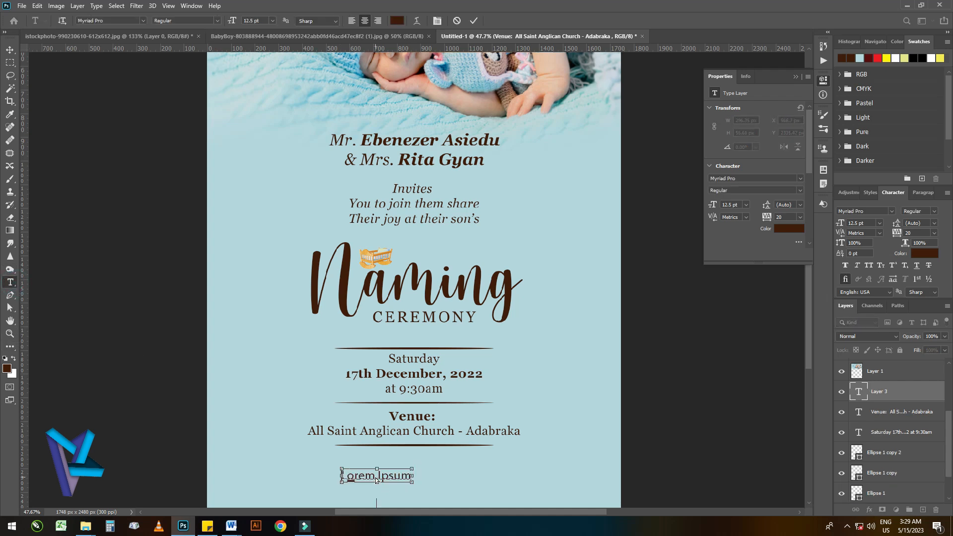
# Step: Set the whole RSVP text to Georgia Regular and commit it
pyautogui.hotkey('ctrl', 'a')
pyautogui.click(107, 20)
pyautogui.write('GEOR')
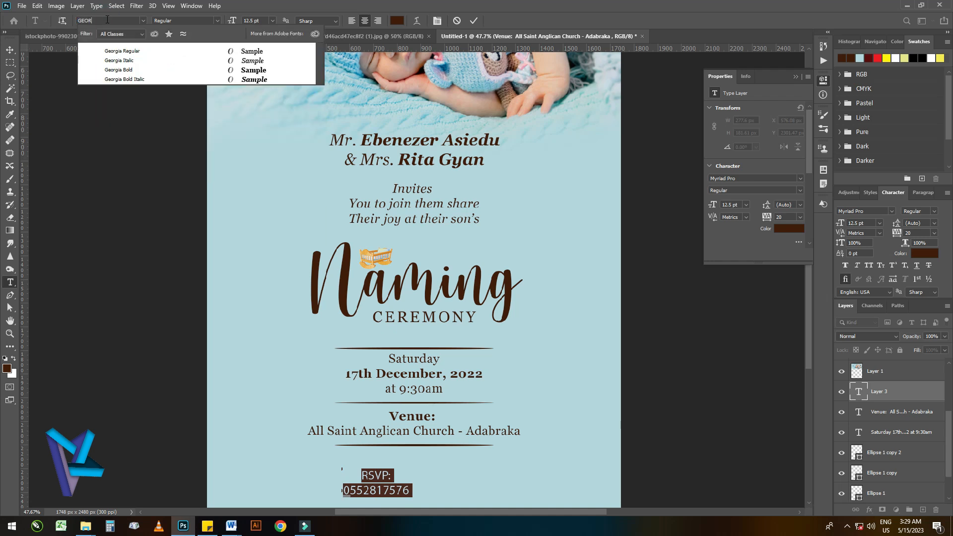
pyautogui.click(134, 51)
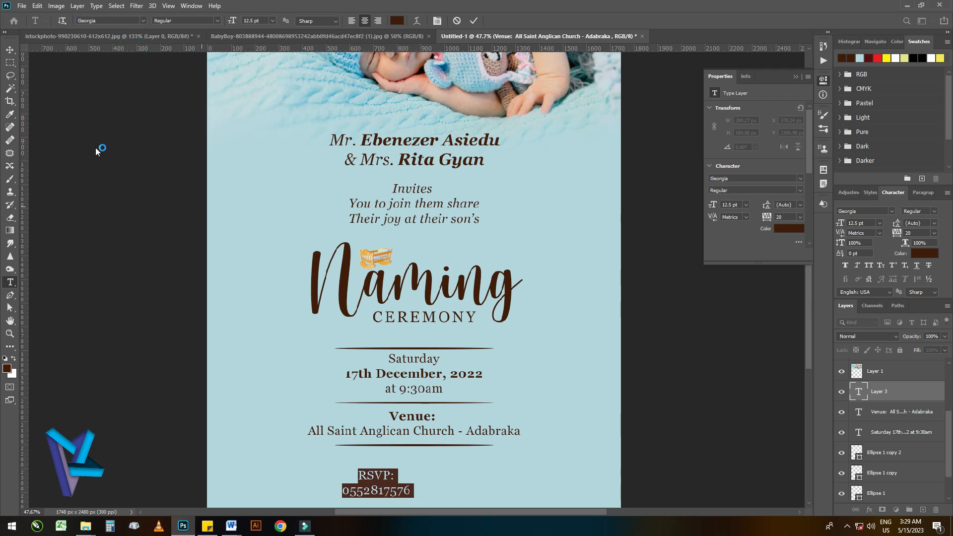
pyautogui.click(9, 49)
# Step: Move the RSVP text about 154 px right and 17 px up so it is centred under the venue text
pyautogui.hotkey('ctrl', '0')
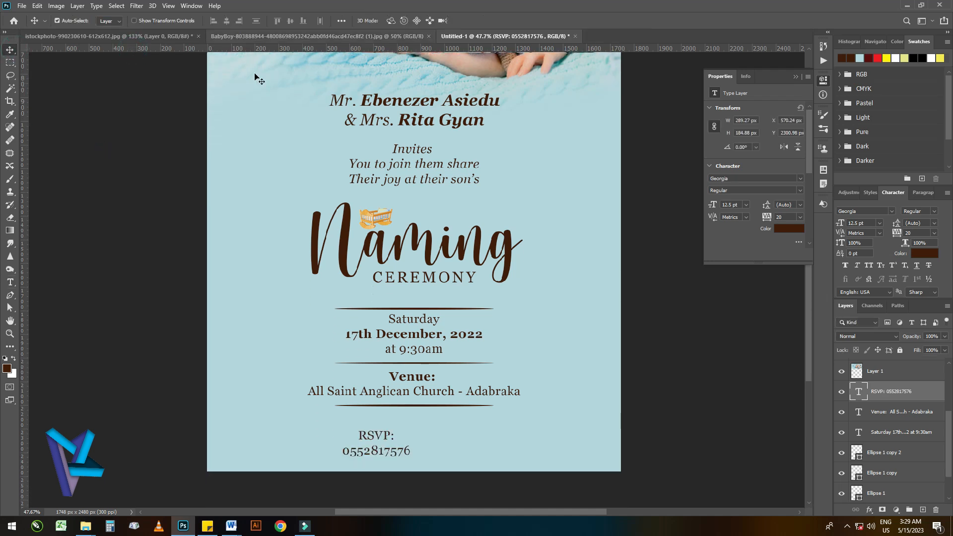
pyautogui.scroll(5, 420, 498)
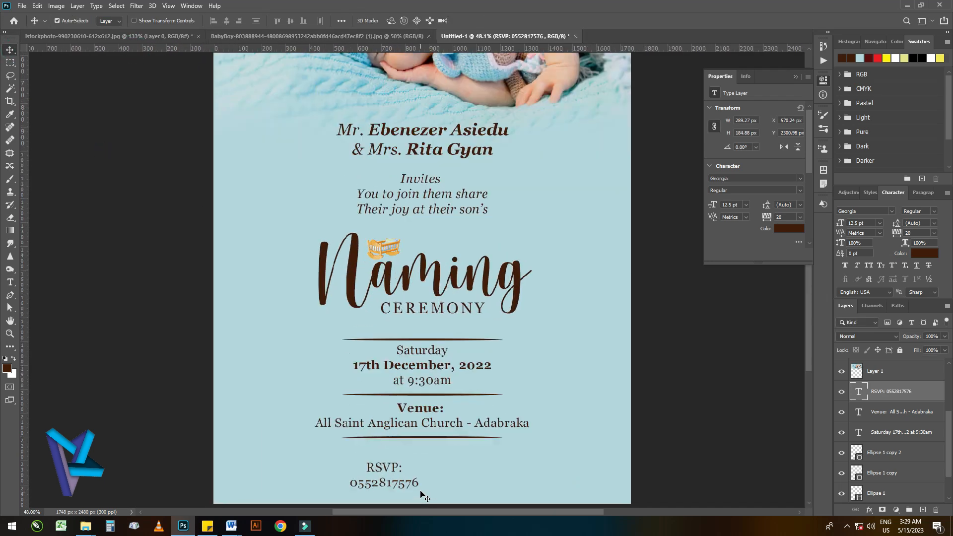
pyautogui.moveTo(807, 343); pyautogui.dragTo(806, 357)
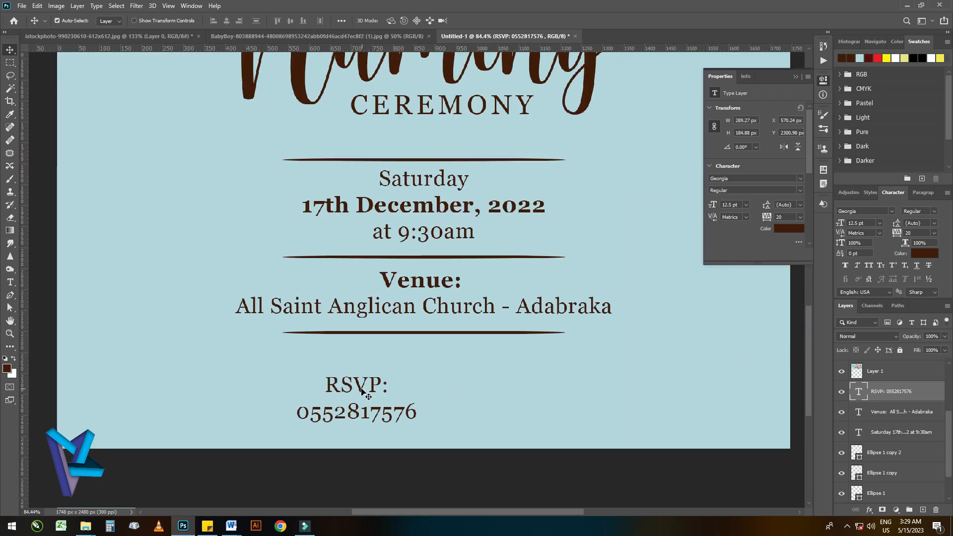
pyautogui.moveTo(368, 391); pyautogui.dragTo(431, 386)
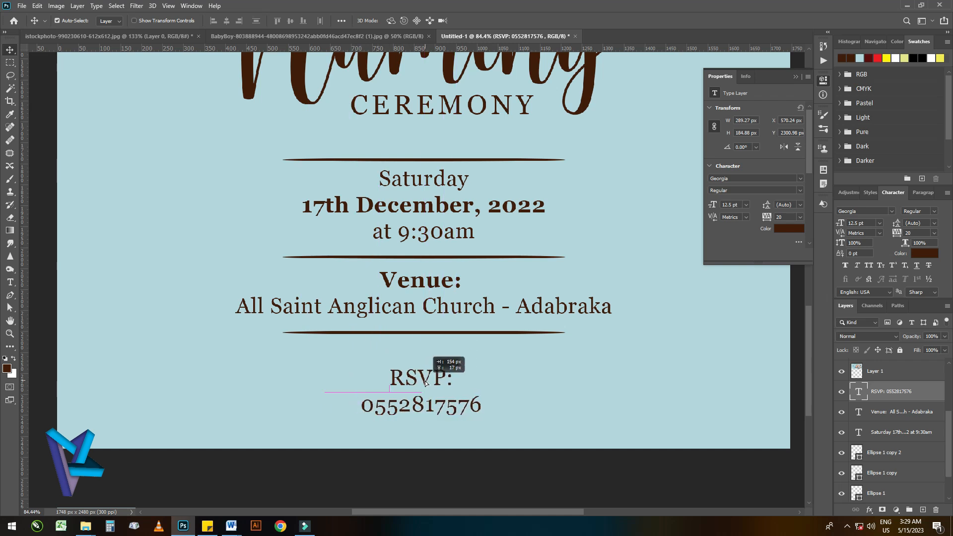
# Step: Set only the "RSVP:" heading to Georgia Bold
pyautogui.doubleClick(424, 378)
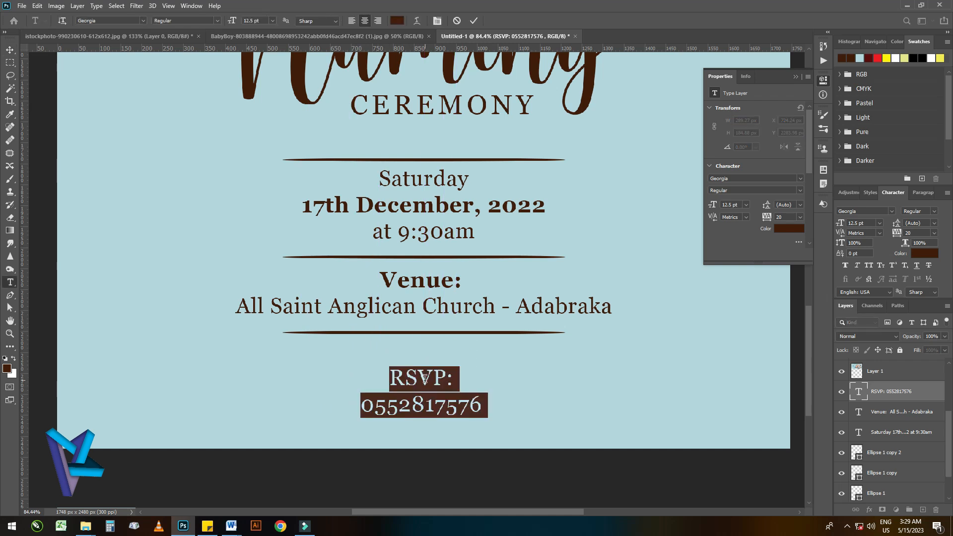
pyautogui.click(425, 378)
pyautogui.moveTo(454, 380); pyautogui.dragTo(385, 374)
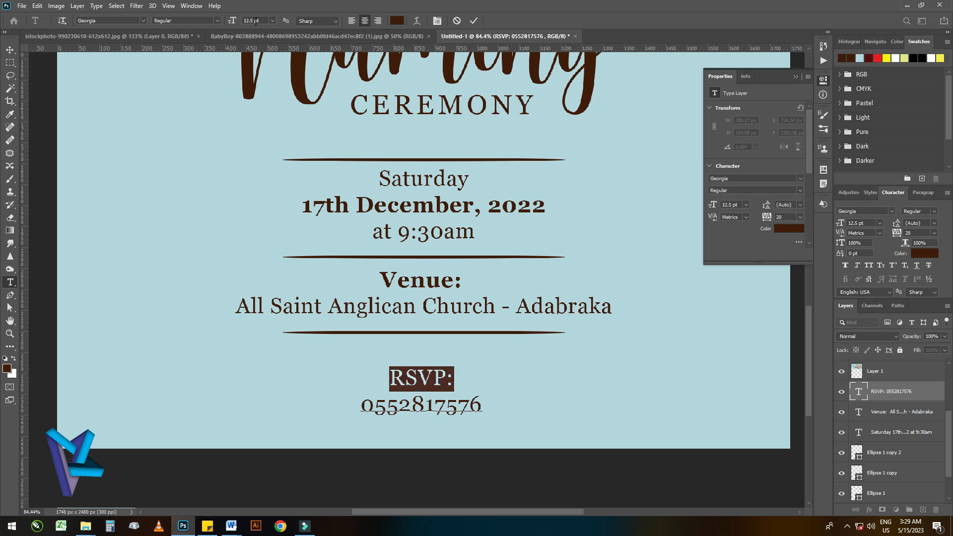
pyautogui.click(214, 21)
pyautogui.click(173, 42)
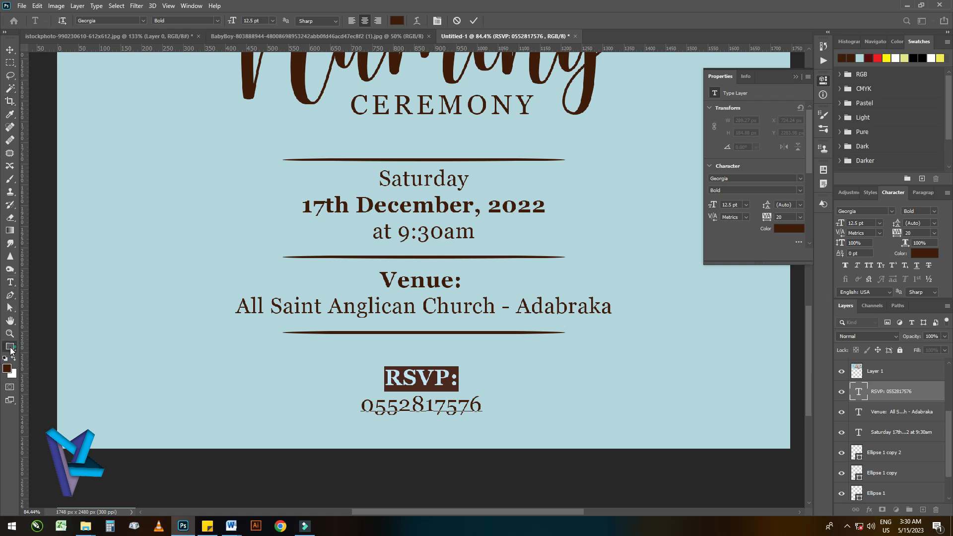
# Step: Draw a rectangle about 200 by 54 px over the "RSVP:" heading and fill it with red
pyautogui.click(10, 346)
pyautogui.scroll(1, 382, 365)
pyautogui.moveTo(380, 366); pyautogui.dragTo(472, 390)
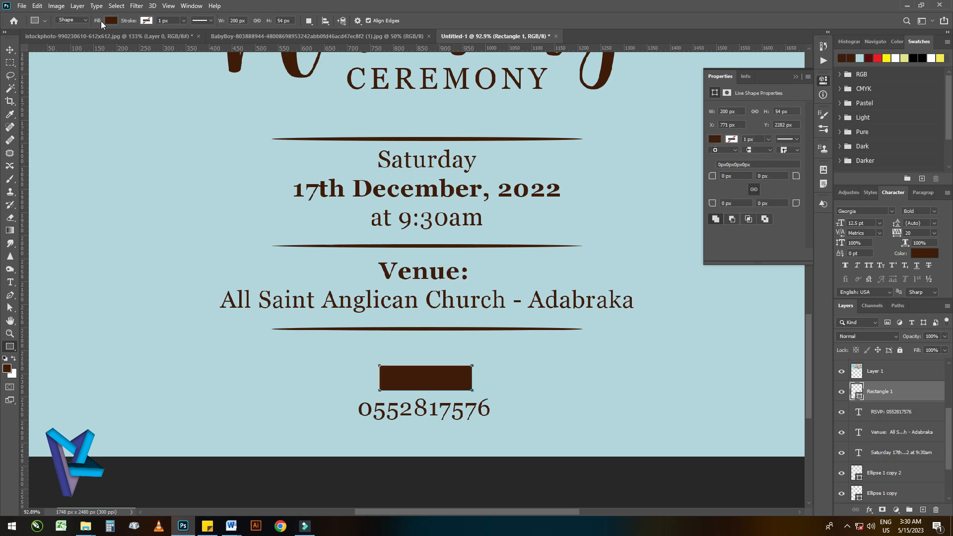
pyautogui.click(115, 23)
pyautogui.click(84, 73)
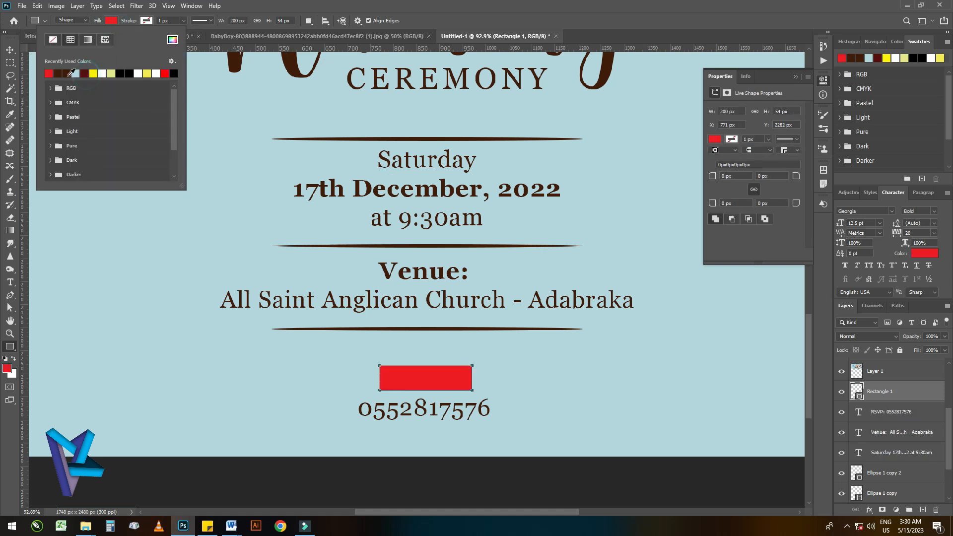
# Step: Send the red rectangle behind the RSVP text layer and round all four of its corners to 15 px
pyautogui.click(10, 51)
pyautogui.hotkey('ctrl', '[')
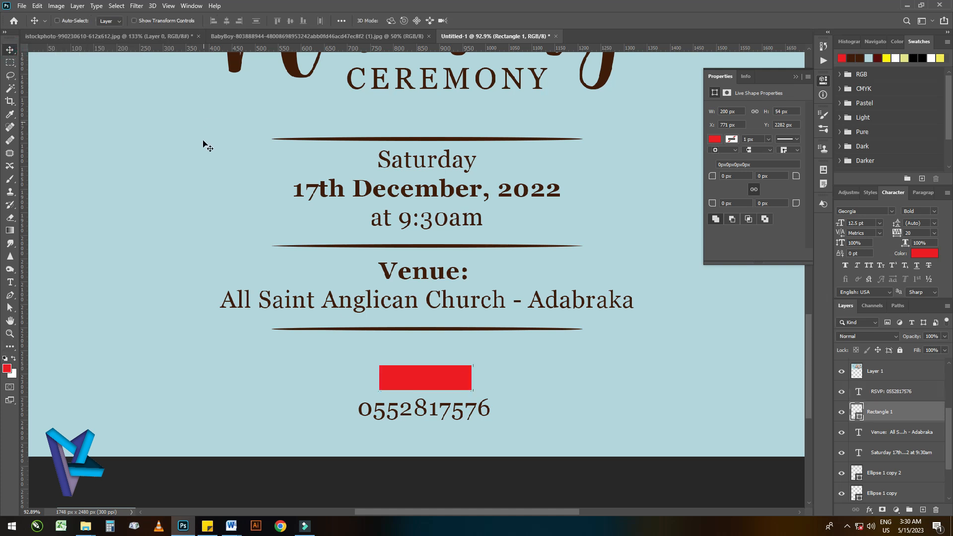
pyautogui.scroll(5, 373, 391)
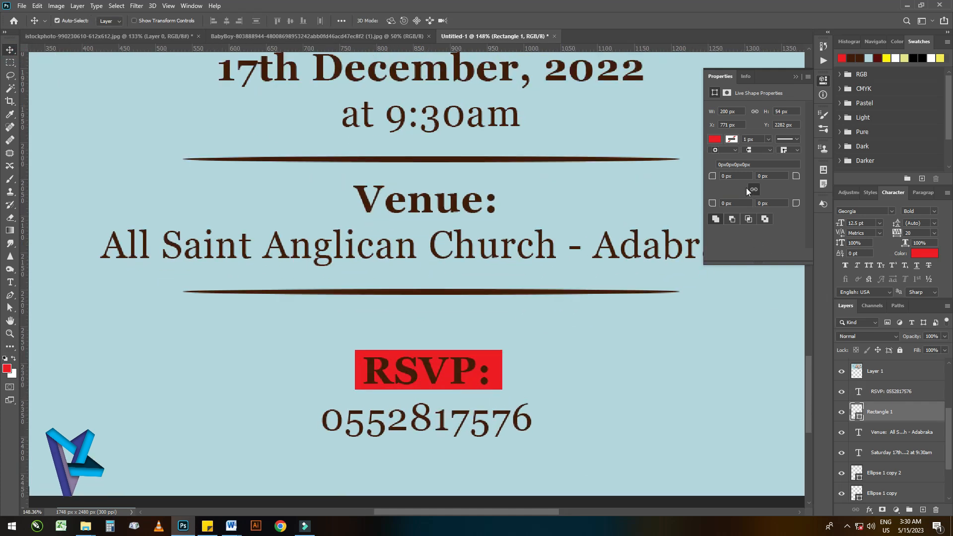
pyautogui.click(728, 175)
pyautogui.press('Return')
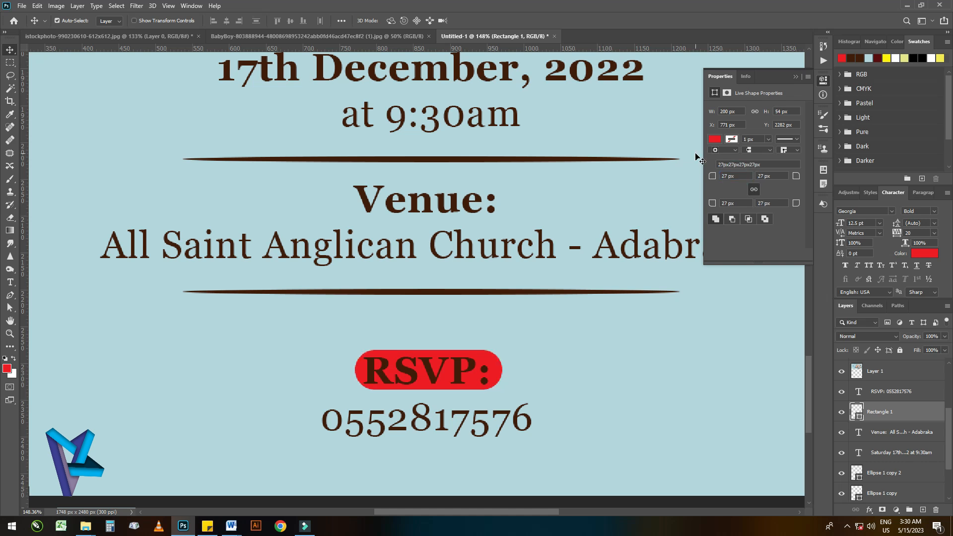
pyautogui.click(735, 176)
pyautogui.press('Return')
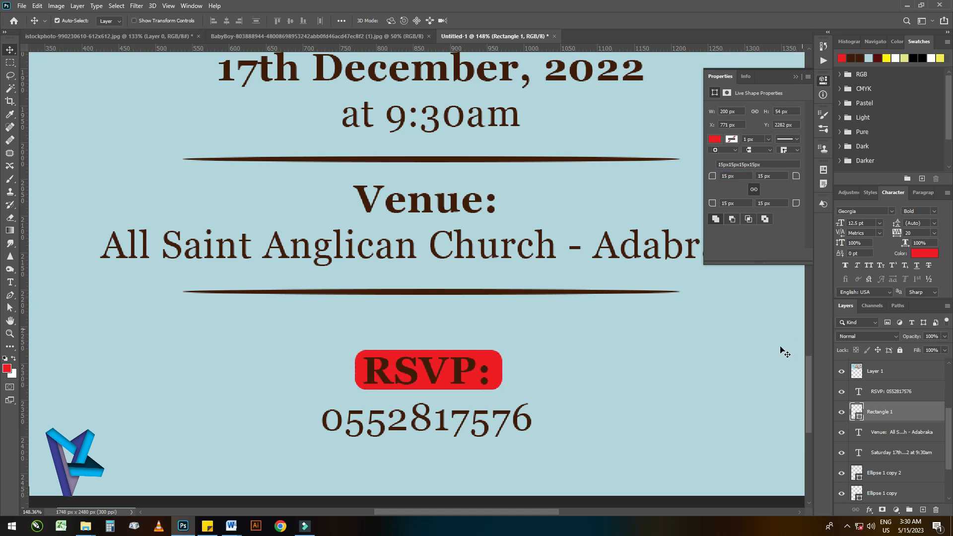
# Step: Nudge the red rectangle about 3 px left and 2 px down to centre it behind "RSVP:"
pyautogui.press('Left')
pyautogui.press('Left')
pyautogui.press('Down')
pyautogui.press('Down')
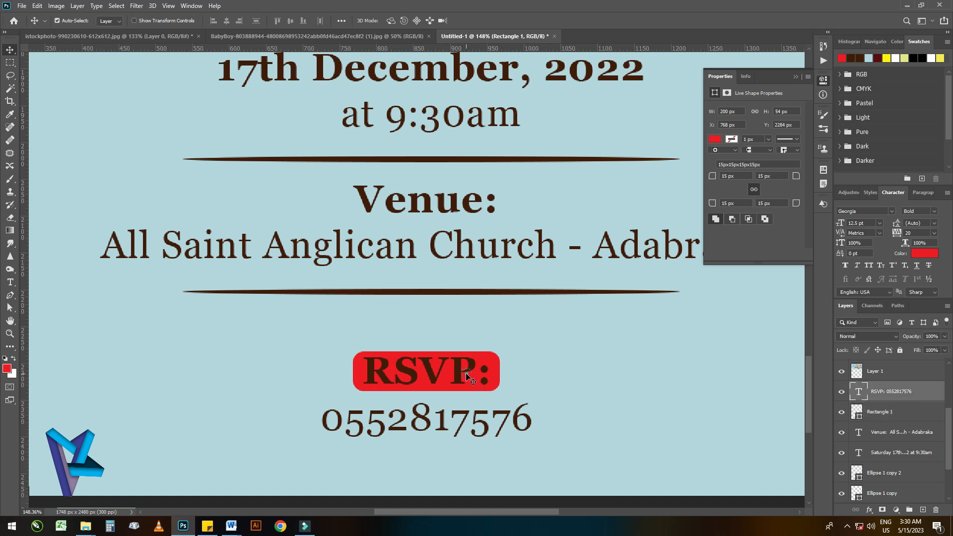
# Step: Recolour the "RSVP:" heading to white (ffffff), leaving out the phone number
pyautogui.doubleClick(469, 374)
pyautogui.moveTo(494, 373); pyautogui.dragTo(362, 370)
pyautogui.click(920, 256)
pyautogui.write('ffffff')
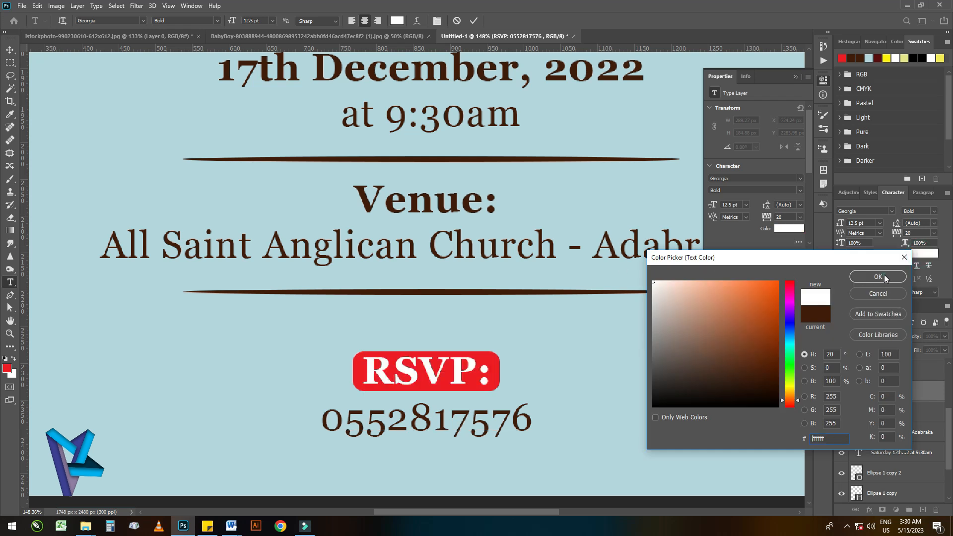
pyautogui.click(883, 278)
# Step: Select the RSVP text and its red rectangle and enlarge them together about their centre by about 9%
pyautogui.scroll(-5, 416, 292)
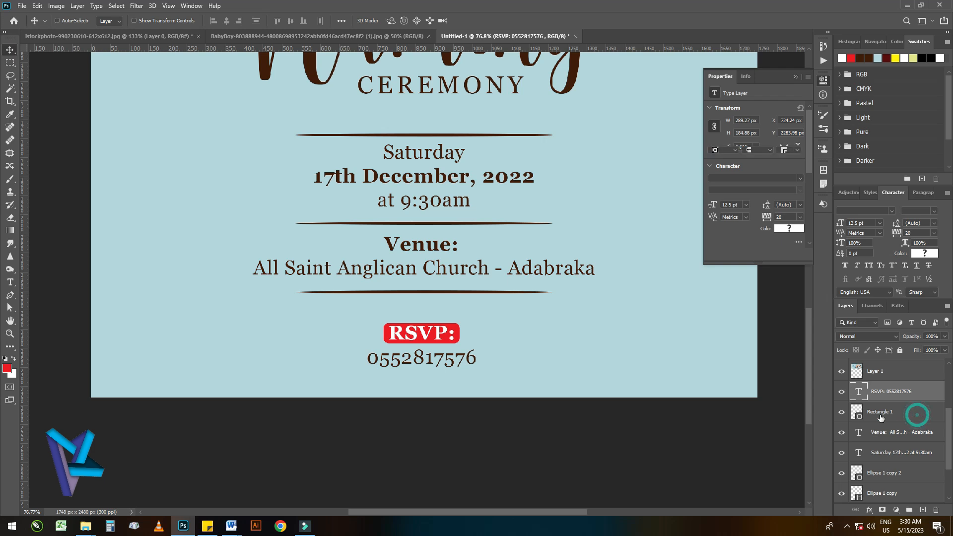
pyautogui.keyDown('shift'); pyautogui.click(913, 418); pyautogui.keyUp('shift')
pyautogui.hotkey('ctrl', 't')
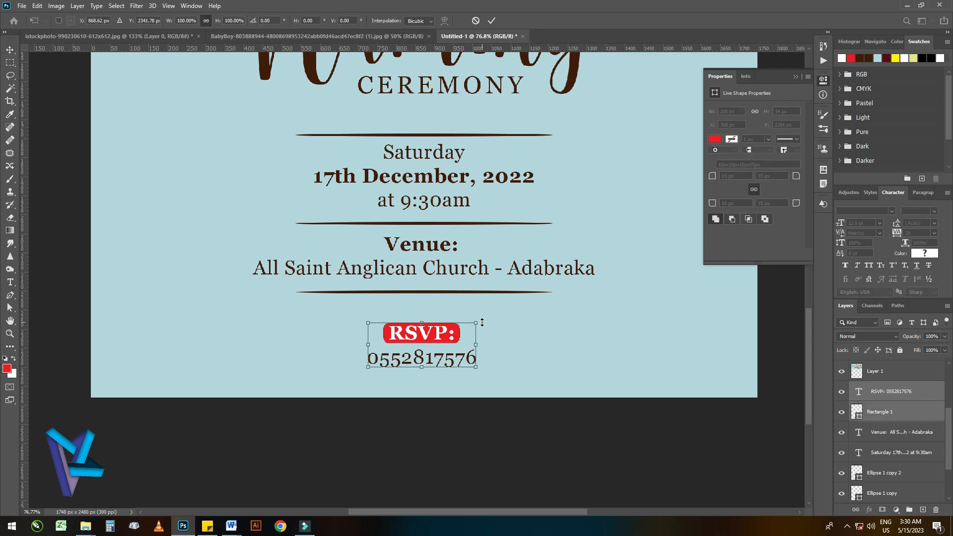
pyautogui.moveTo(480, 322); pyautogui.dragTo(484, 319)
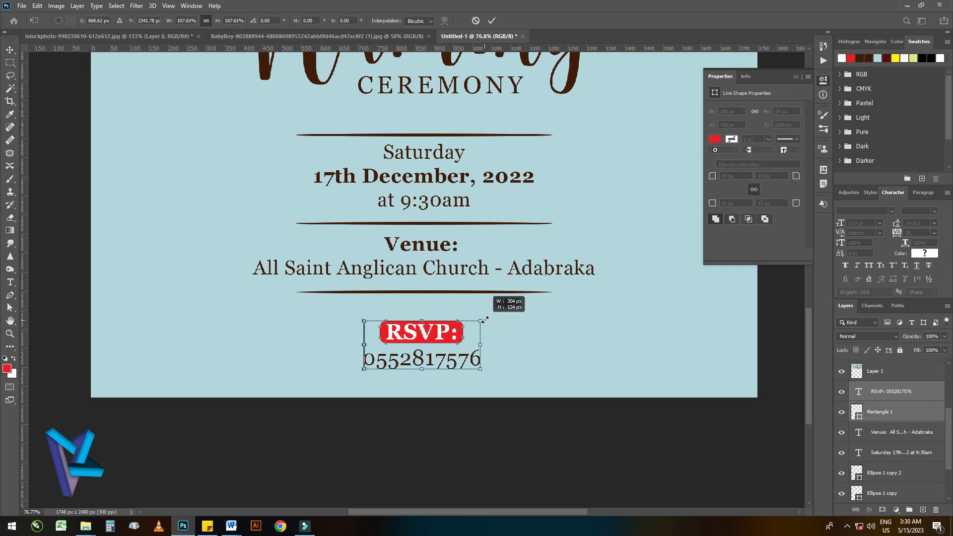
pyautogui.press('Return')
# Step: Nudge the RSVP text and its red rectangle up together, closer to the lowest divider line
pyautogui.press('Up')
pyautogui.press('Up')
pyautogui.press('Up')
pyautogui.press('Up')
pyautogui.press('Up')
pyautogui.press('Up')
pyautogui.press('Up')
pyautogui.press('Up')
pyautogui.keyDown('alt'); pyautogui.scroll(-3, 476, 325); pyautogui.keyUp('alt')
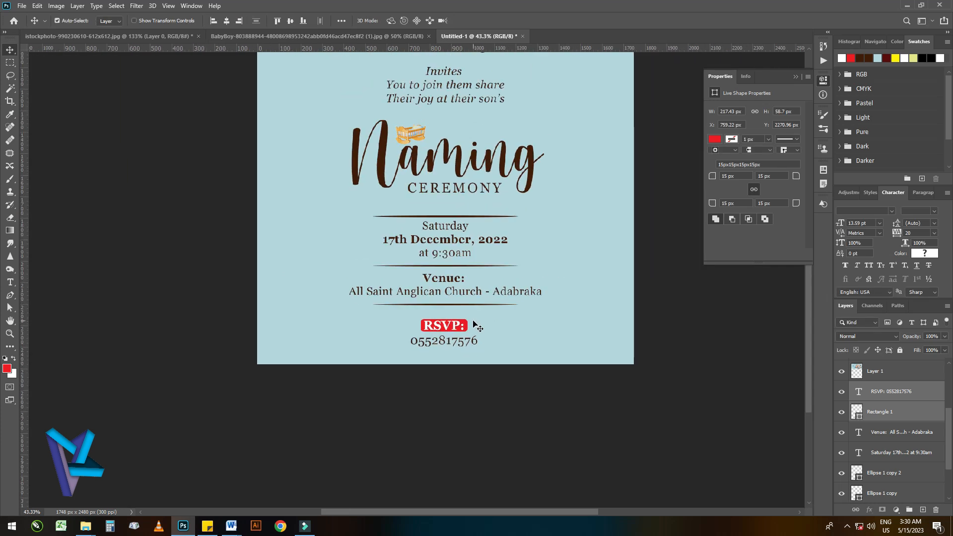
pyautogui.scroll(-2, 476, 325)
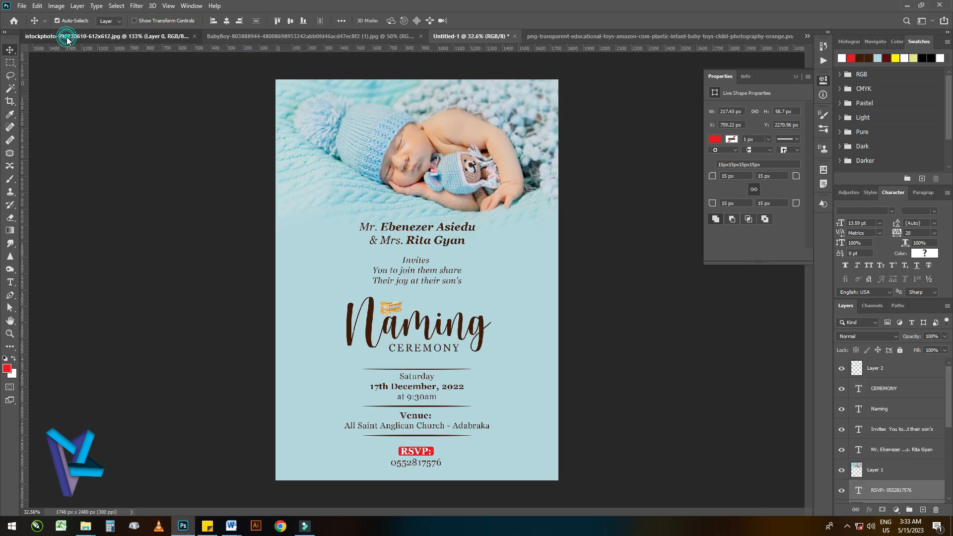
# Step: Bring the stacking toy from the istockphoto document into the invitation's lower-left corner and scale it up to 441 by 551 px
pyautogui.click(67, 37)
pyautogui.moveTo(459, 273); pyautogui.dragTo(358, 372)
pyautogui.hotkey('ctrl', 't')
pyautogui.moveTo(313, 403); pyautogui.dragTo(309, 409)
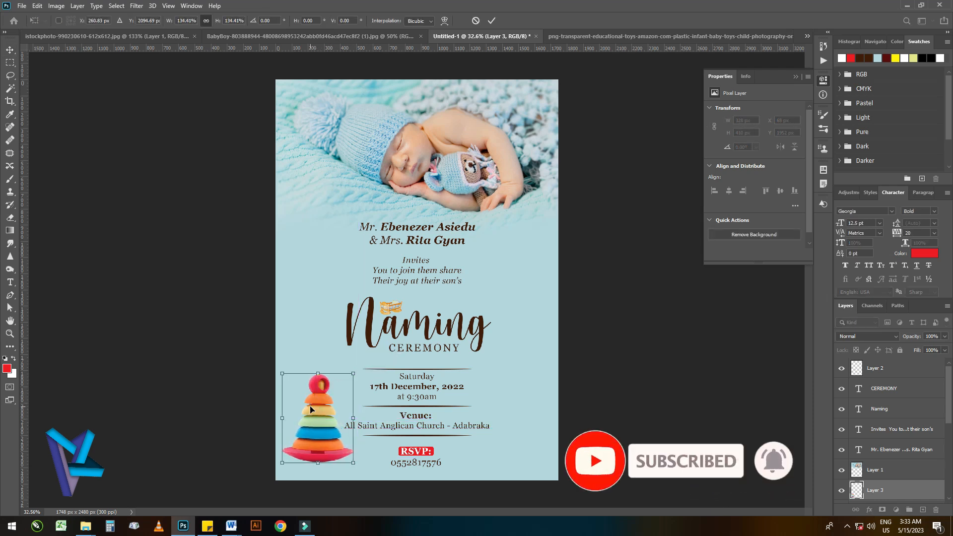
pyautogui.press('Return')
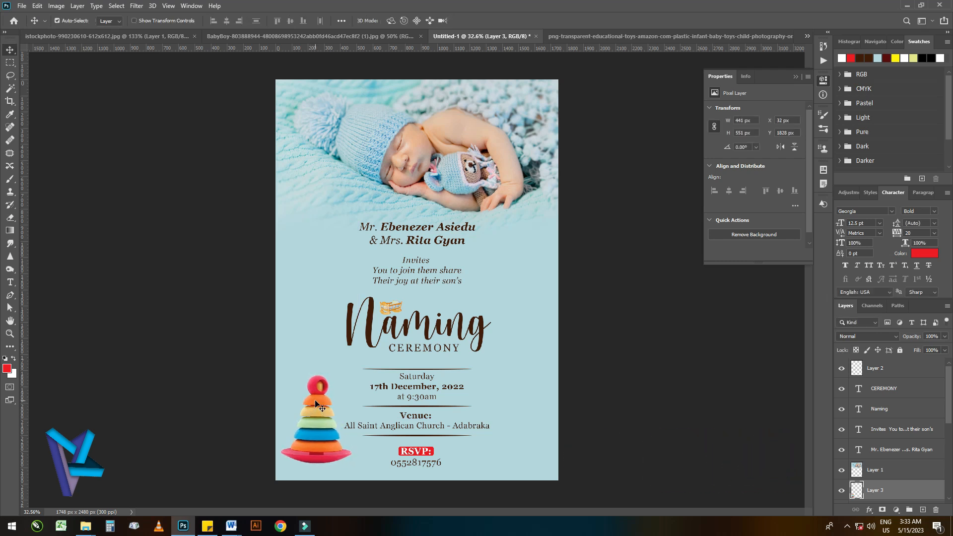
# Step: Activate the Brush tool and set the foreground colour to black
pyautogui.scroll(3, 328, 464)
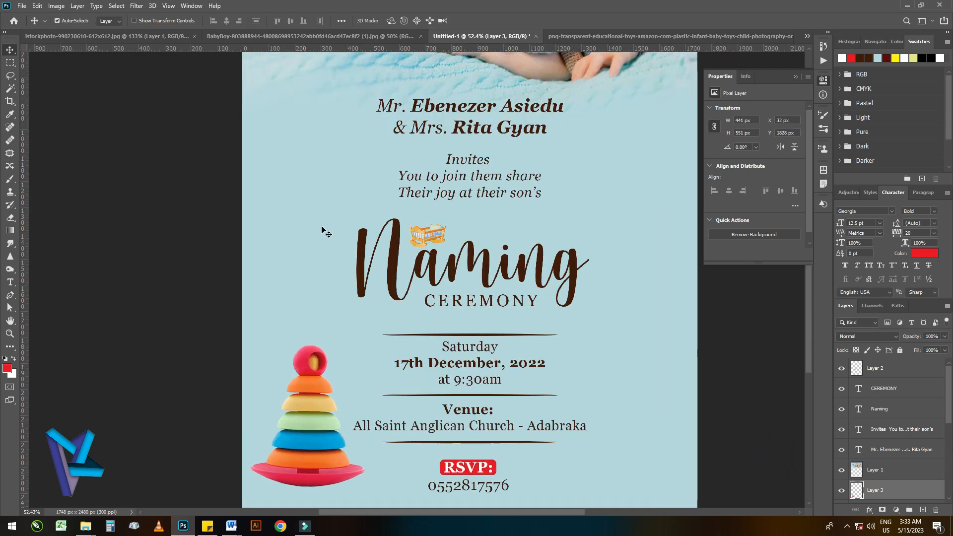
pyautogui.click(10, 178)
pyautogui.click(7, 369)
pyautogui.moveTo(753, 344); pyautogui.dragTo(602, 432)
pyautogui.press('Return')
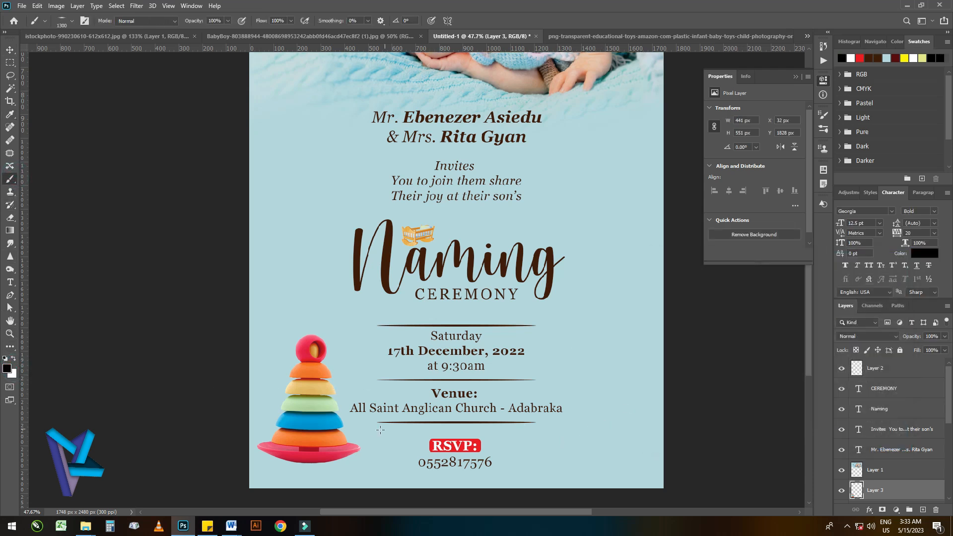
# Step: Reduce the flat soft brush to 600 px and paint a single black shadow under the stacking toy's base
pyautogui.press('[')
pyautogui.press('[')
pyautogui.press('[')
pyautogui.press('[')
pyautogui.scroll(10, 309, 469)
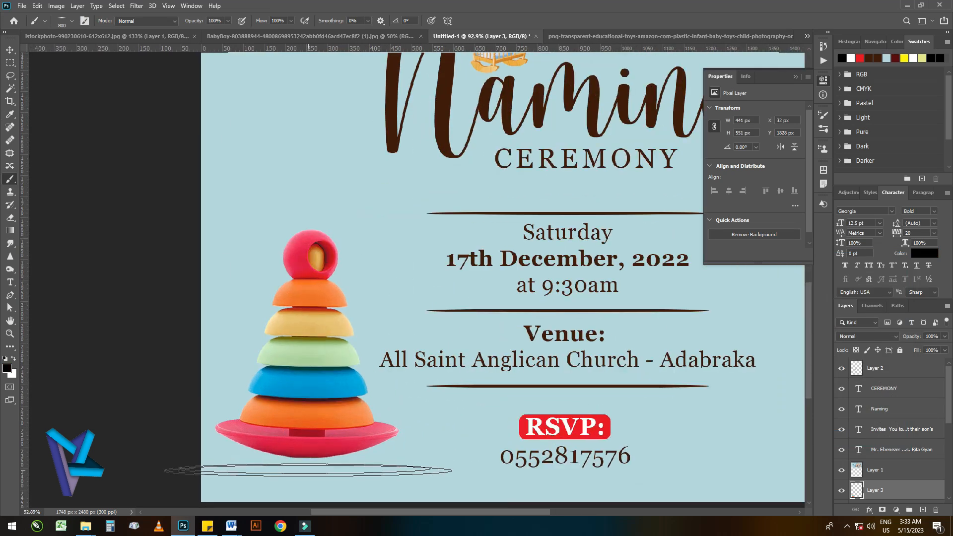
pyautogui.press('[')
pyautogui.press('[')
pyautogui.press('[')
pyautogui.scroll(1, 299, 464)
pyautogui.press(']')
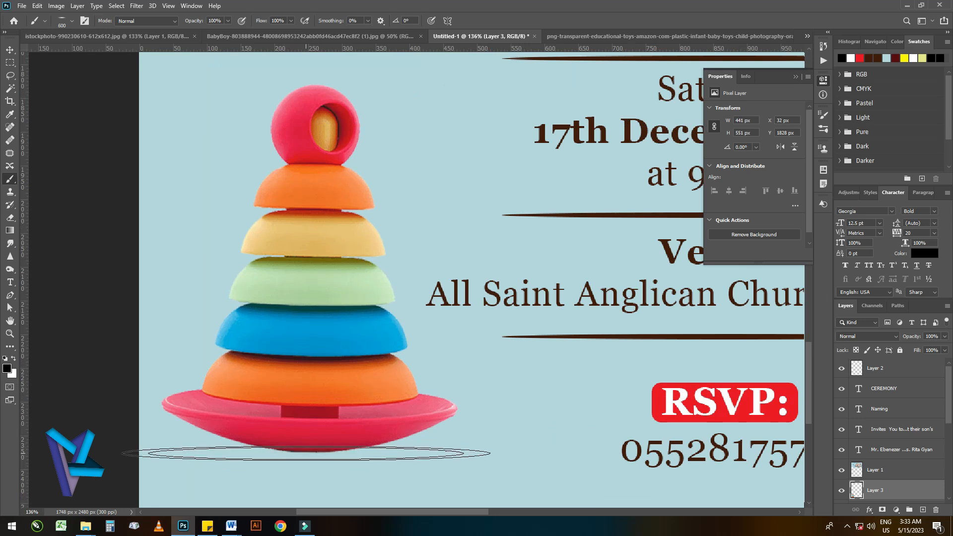
pyautogui.press('[')
pyautogui.click(307, 453)
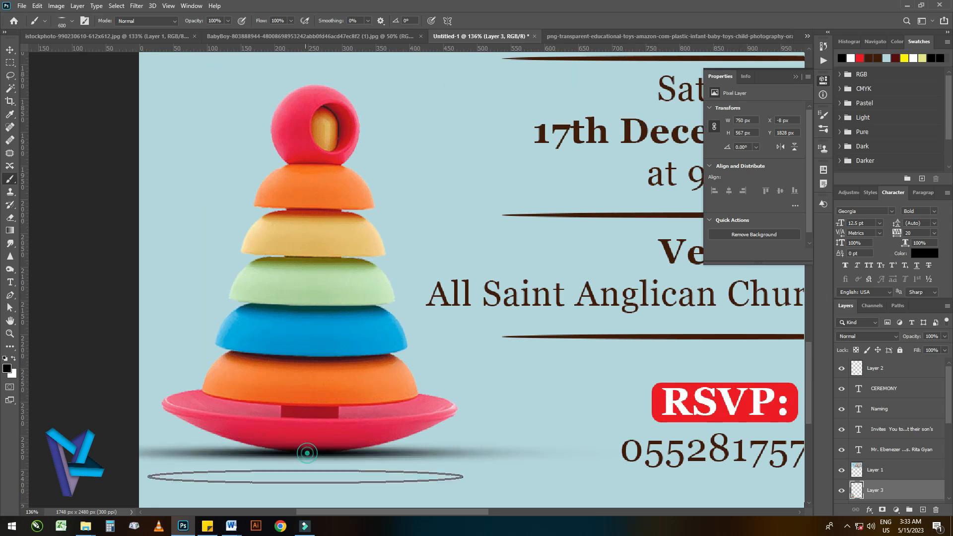
pyautogui.scroll(-8, 289, 447)
pyautogui.scroll(-4, 302, 468)
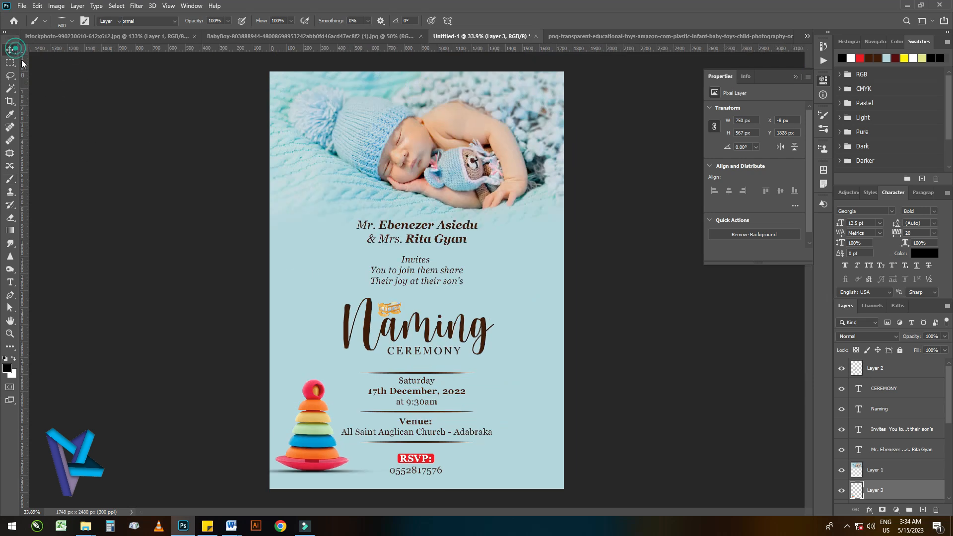
# Step: Bring the photo from the Baby-Boy-Names-S_shutterstock document into the invitation's lower-right corner, directly above the Color Fill 1 layer
pyautogui.click(10, 49)
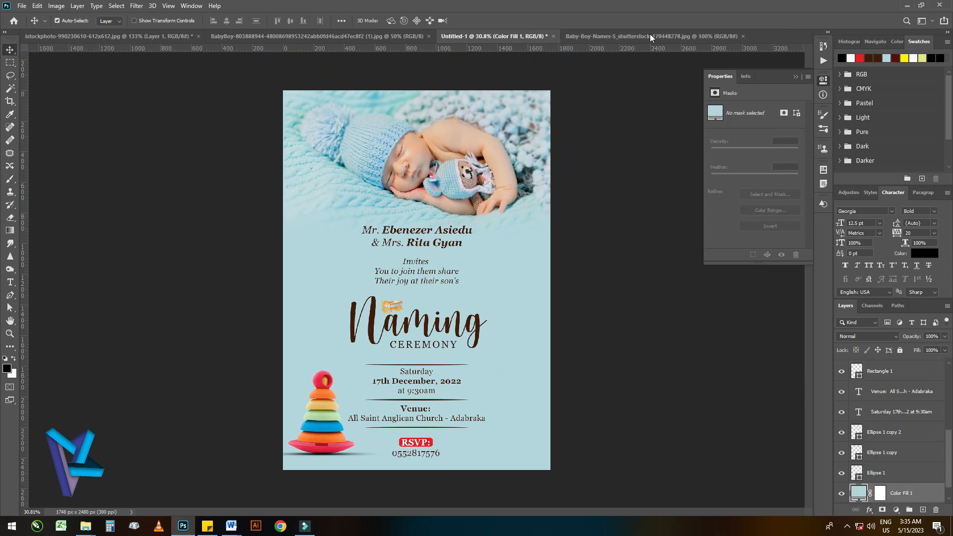
pyautogui.click(650, 33)
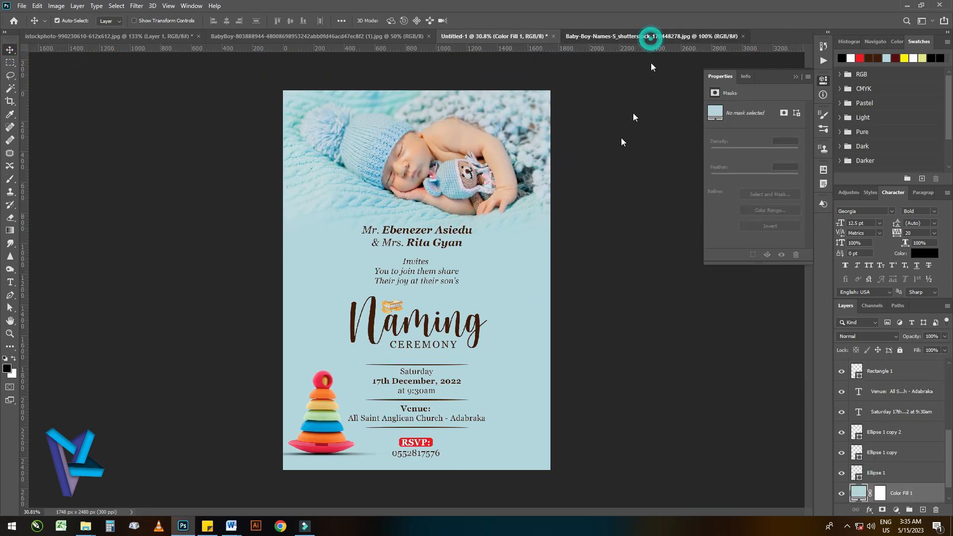
pyautogui.moveTo(477, 36); pyautogui.dragTo(506, 342)
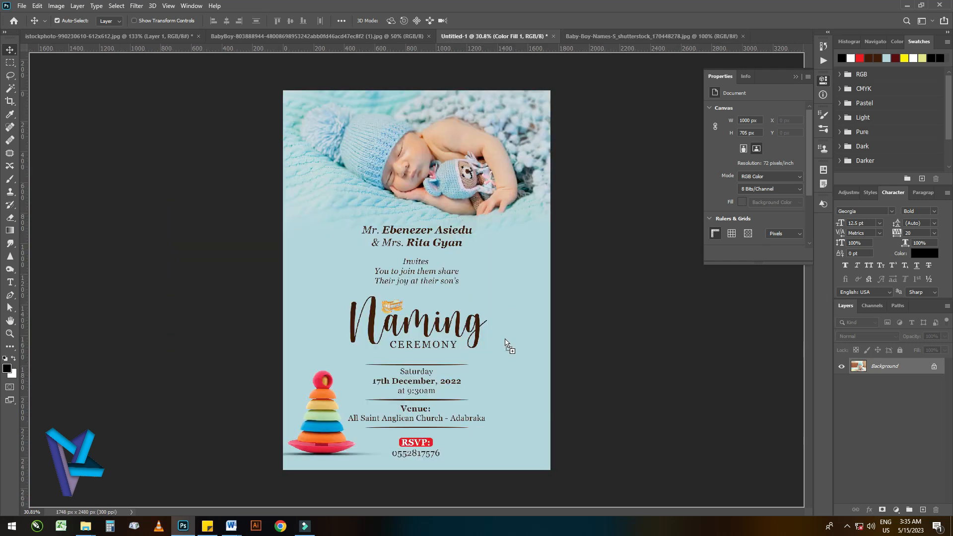
pyautogui.moveTo(506, 405); pyautogui.dragTo(519, 403)
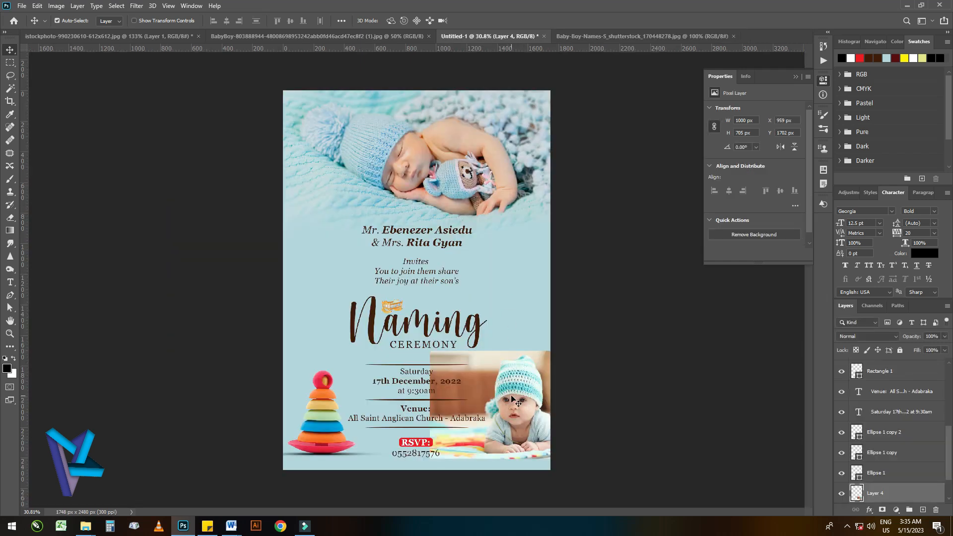
# Step: Set the new baby photo's blend mode to Luminosity and scale it up to 1458 by 1027 px
pyautogui.click(870, 337)
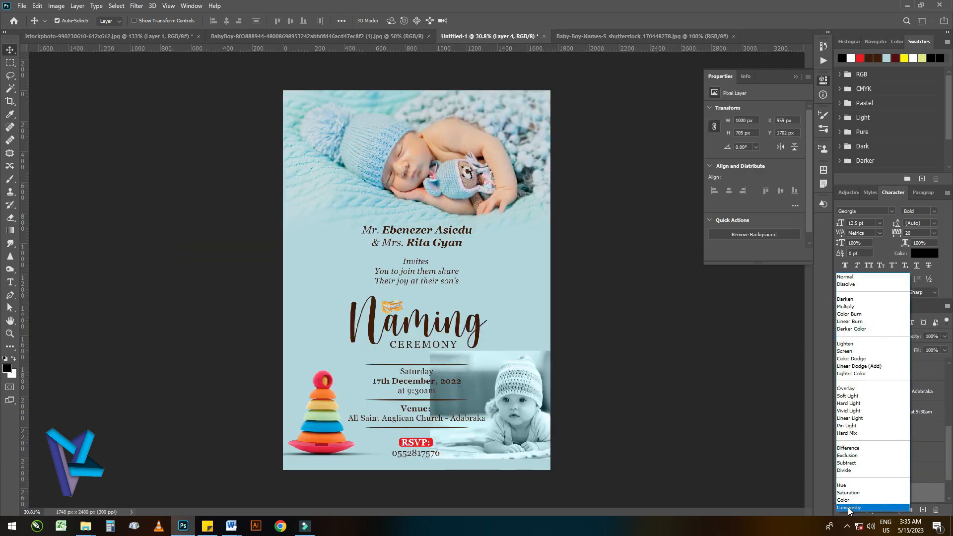
pyautogui.click(850, 511)
pyautogui.press('ctrl')
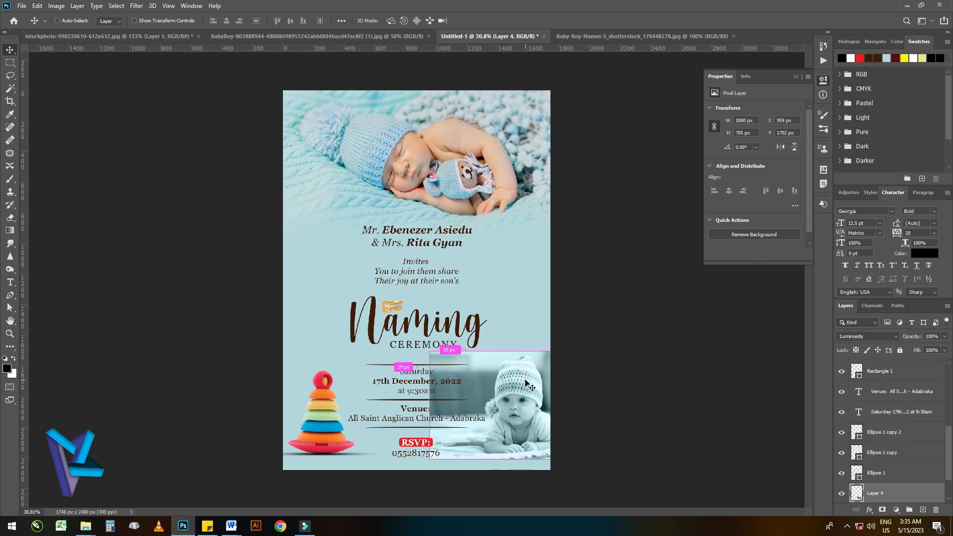
pyautogui.hotkey('ctrl', 't')
pyautogui.moveTo(583, 349); pyautogui.dragTo(617, 326)
pyautogui.press('Return')
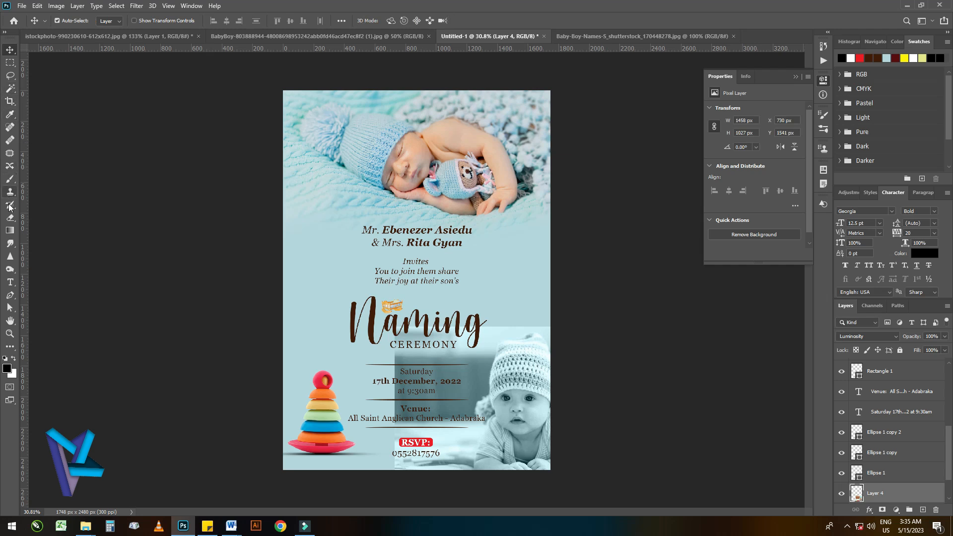
# Step: Enlarge the soft Eraser to 1000 px and erase the baby photo's dark backdrop behind the date and venue text
pyautogui.click(10, 217)
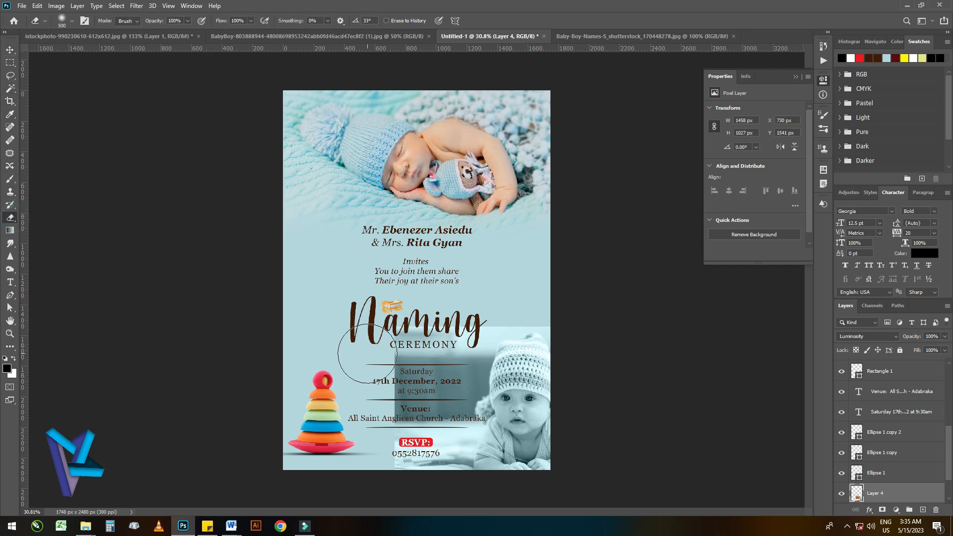
pyautogui.press(']')
pyautogui.press(']')
pyautogui.press(']')
pyautogui.press(']')
pyautogui.press(']')
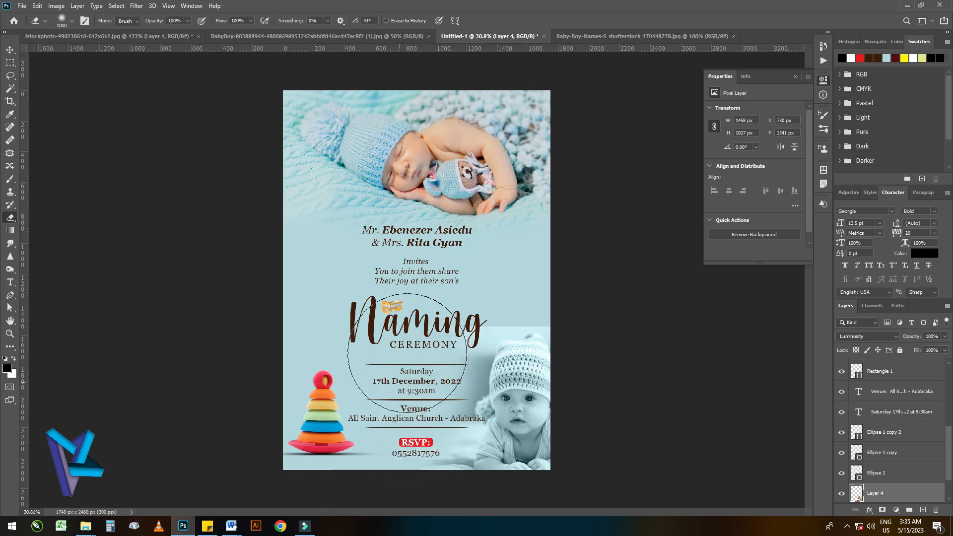
# Step: Reduce the Eraser to 400 px and fade out the baby photo's remaining hard edges above the hat and along the lower-left side
pyautogui.press('[')
pyautogui.press('[')
pyautogui.press('[')
pyautogui.press('[')
pyautogui.press('[')
pyautogui.press('[')
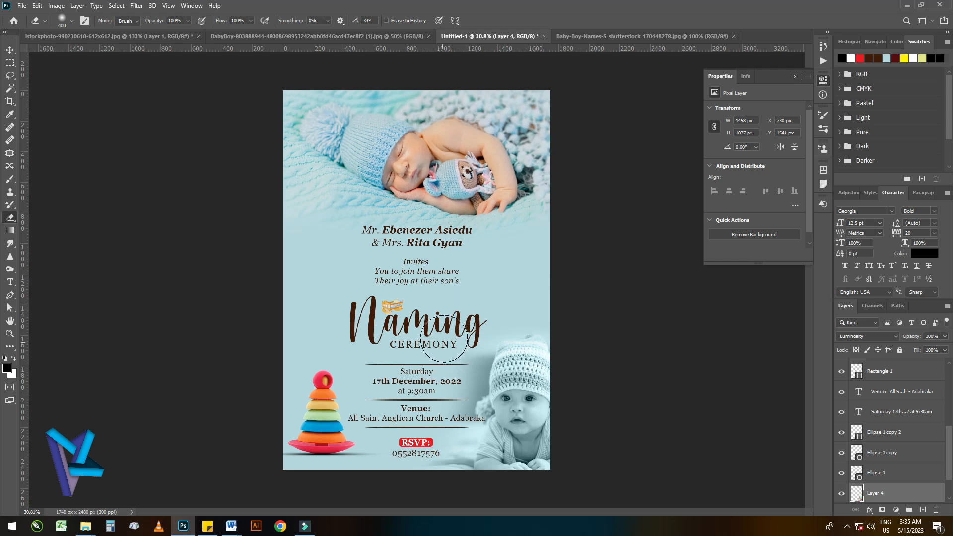
pyautogui.moveTo(415, 472); pyautogui.dragTo(397, 496)
# Step: Scale the erased baby photo down to 1236 by 944 px, keeping it in the invitation's lower-right corner
pyautogui.click(10, 50)
pyautogui.hotkey('ctrl', 't')
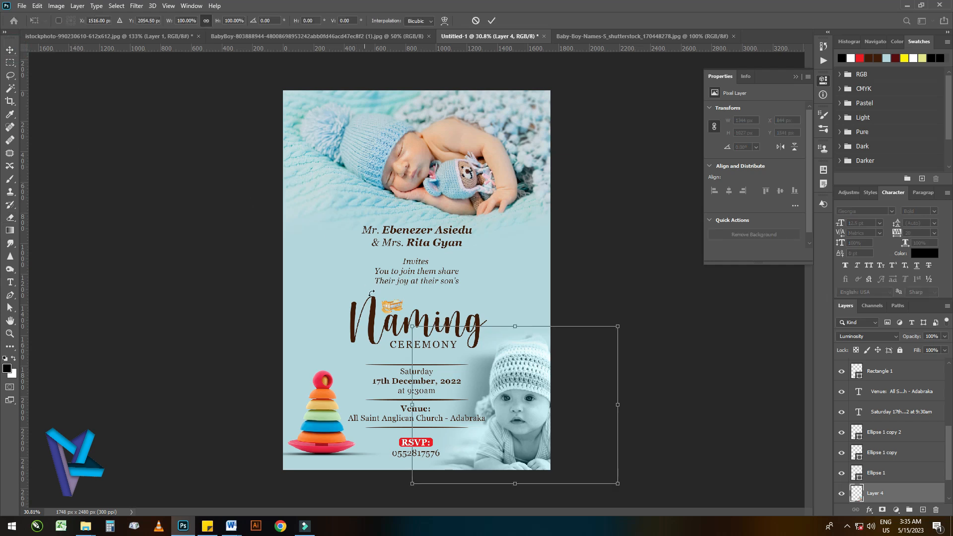
pyautogui.moveTo(412, 326); pyautogui.dragTo(429, 337)
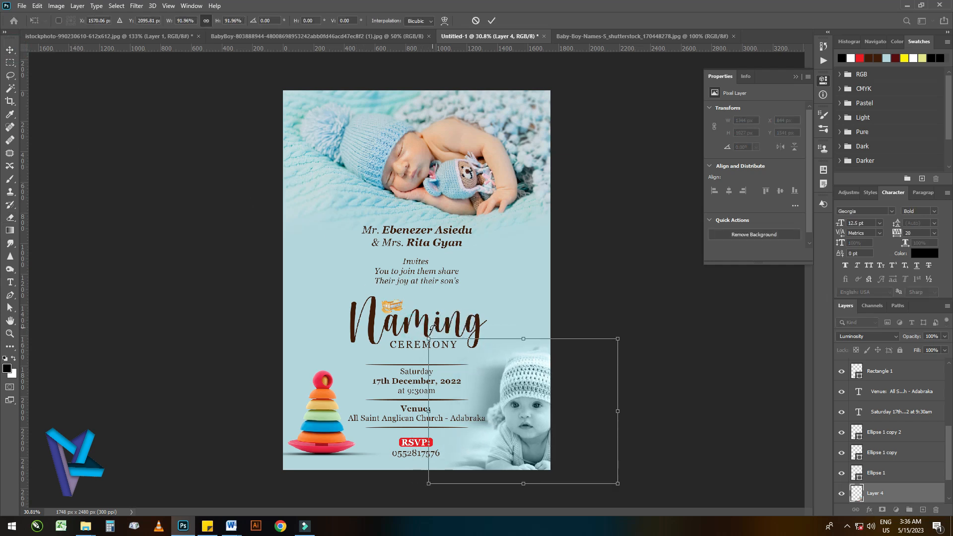
pyautogui.press('Return')
pyautogui.scroll(4, 422, 382)
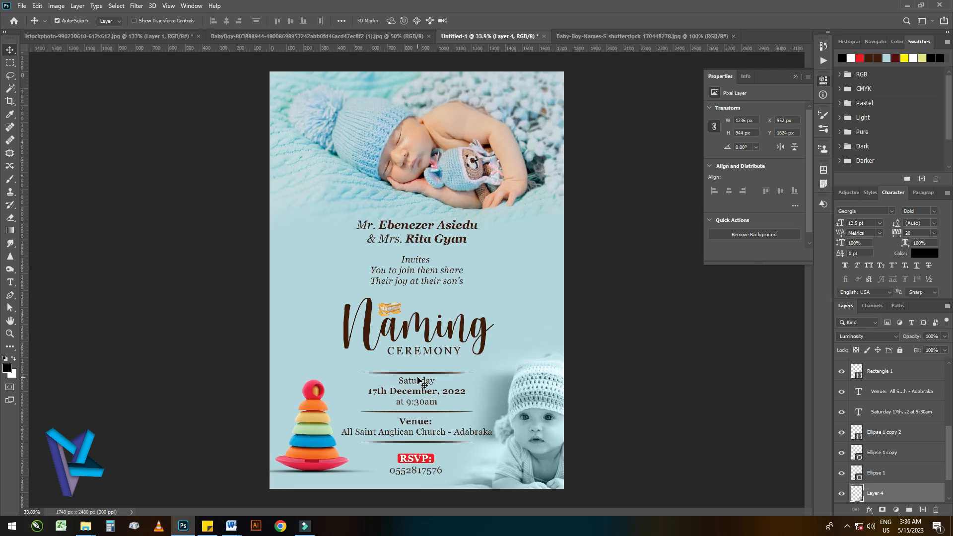
pyautogui.scroll(-2, 424, 311)
pyautogui.scroll(1, 422, 309)
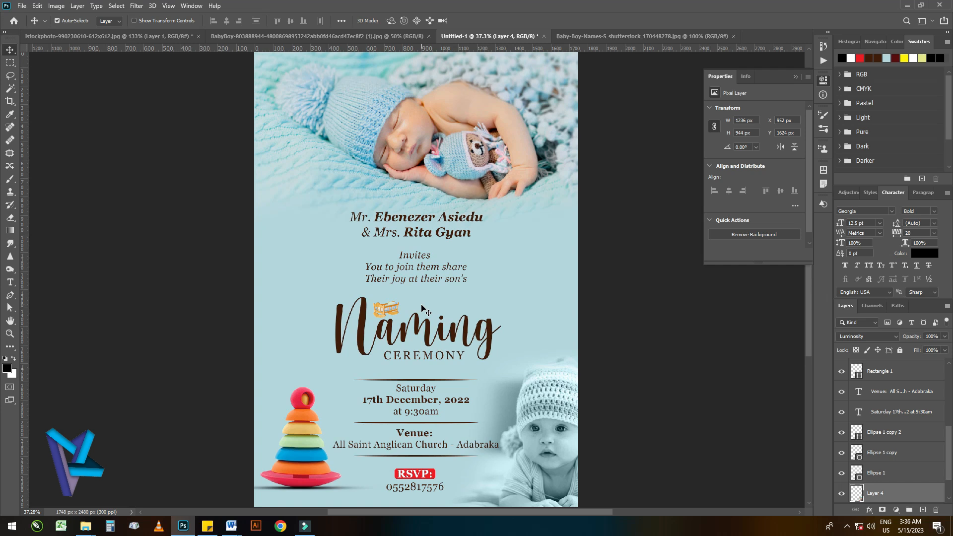